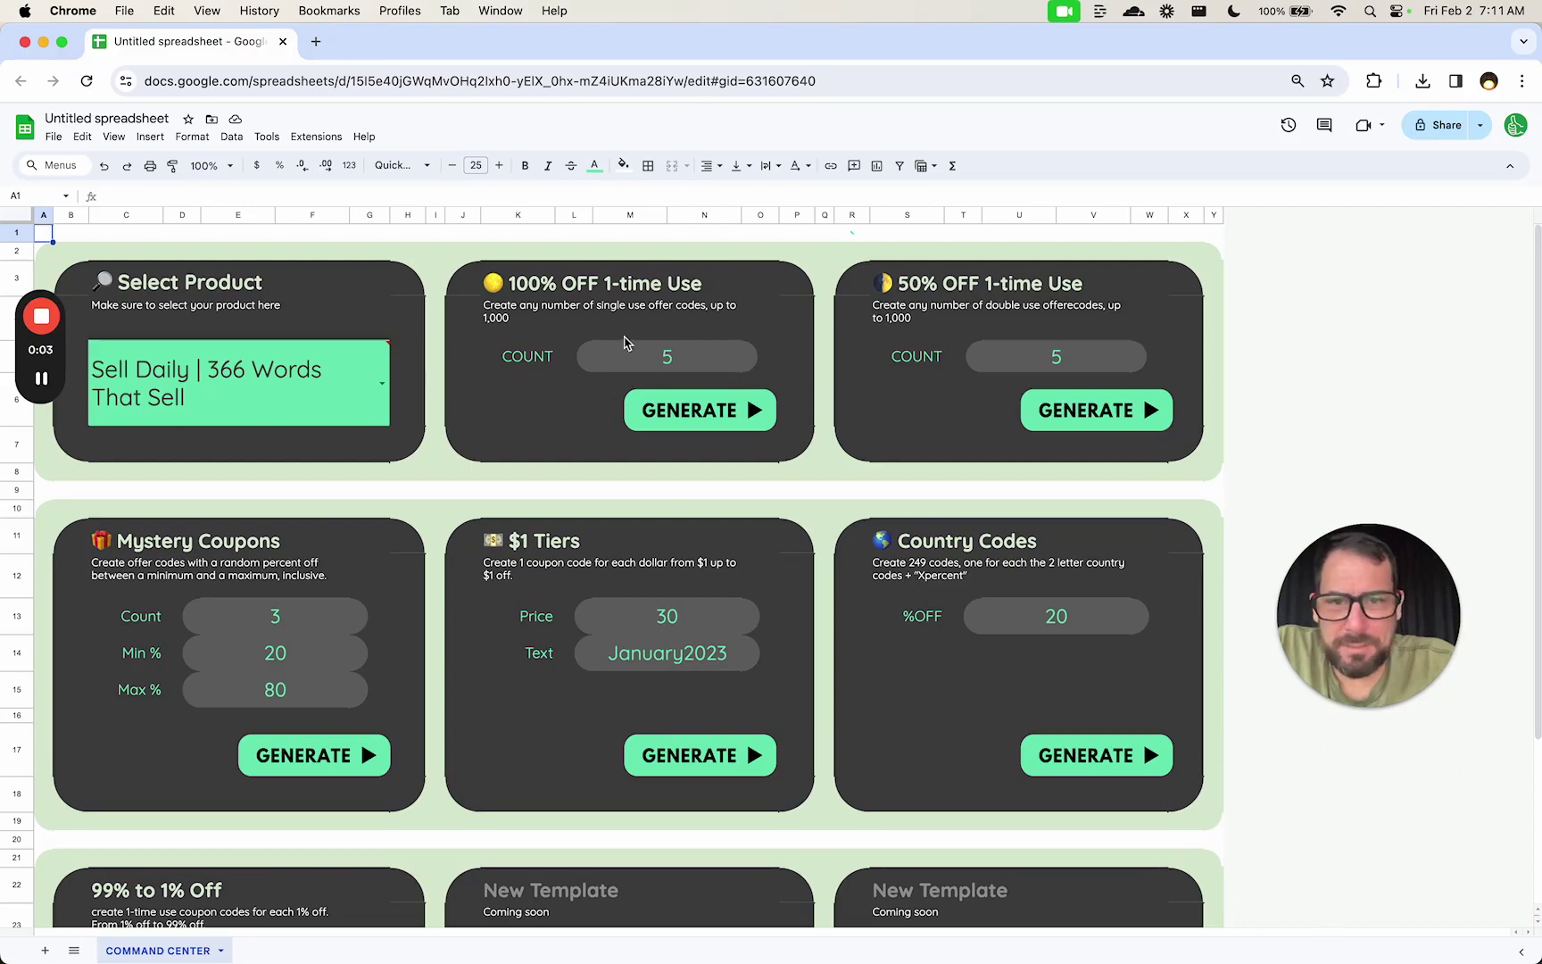
Zoom the sheet to 125% and inspect the COUNT cell M5:N5 and its neighbouring cells
{"action": "left_click", "coordinate": [614, 356]}
{"action": "left_click", "coordinate": [589, 390]}
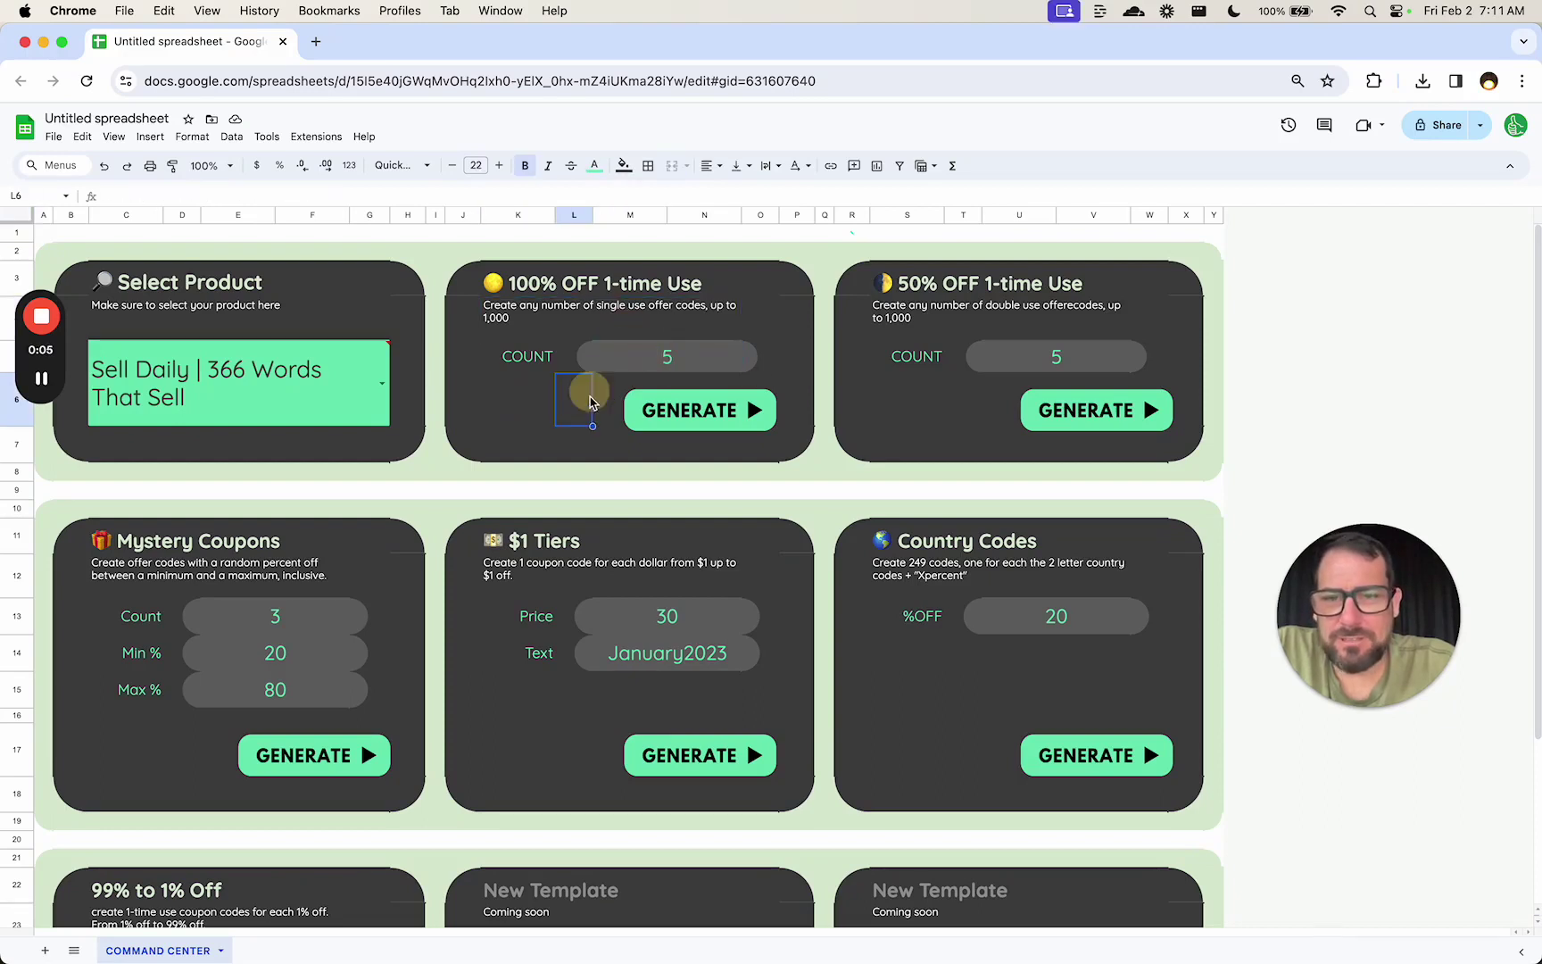
{"action": "left_click", "coordinate": [667, 358]}
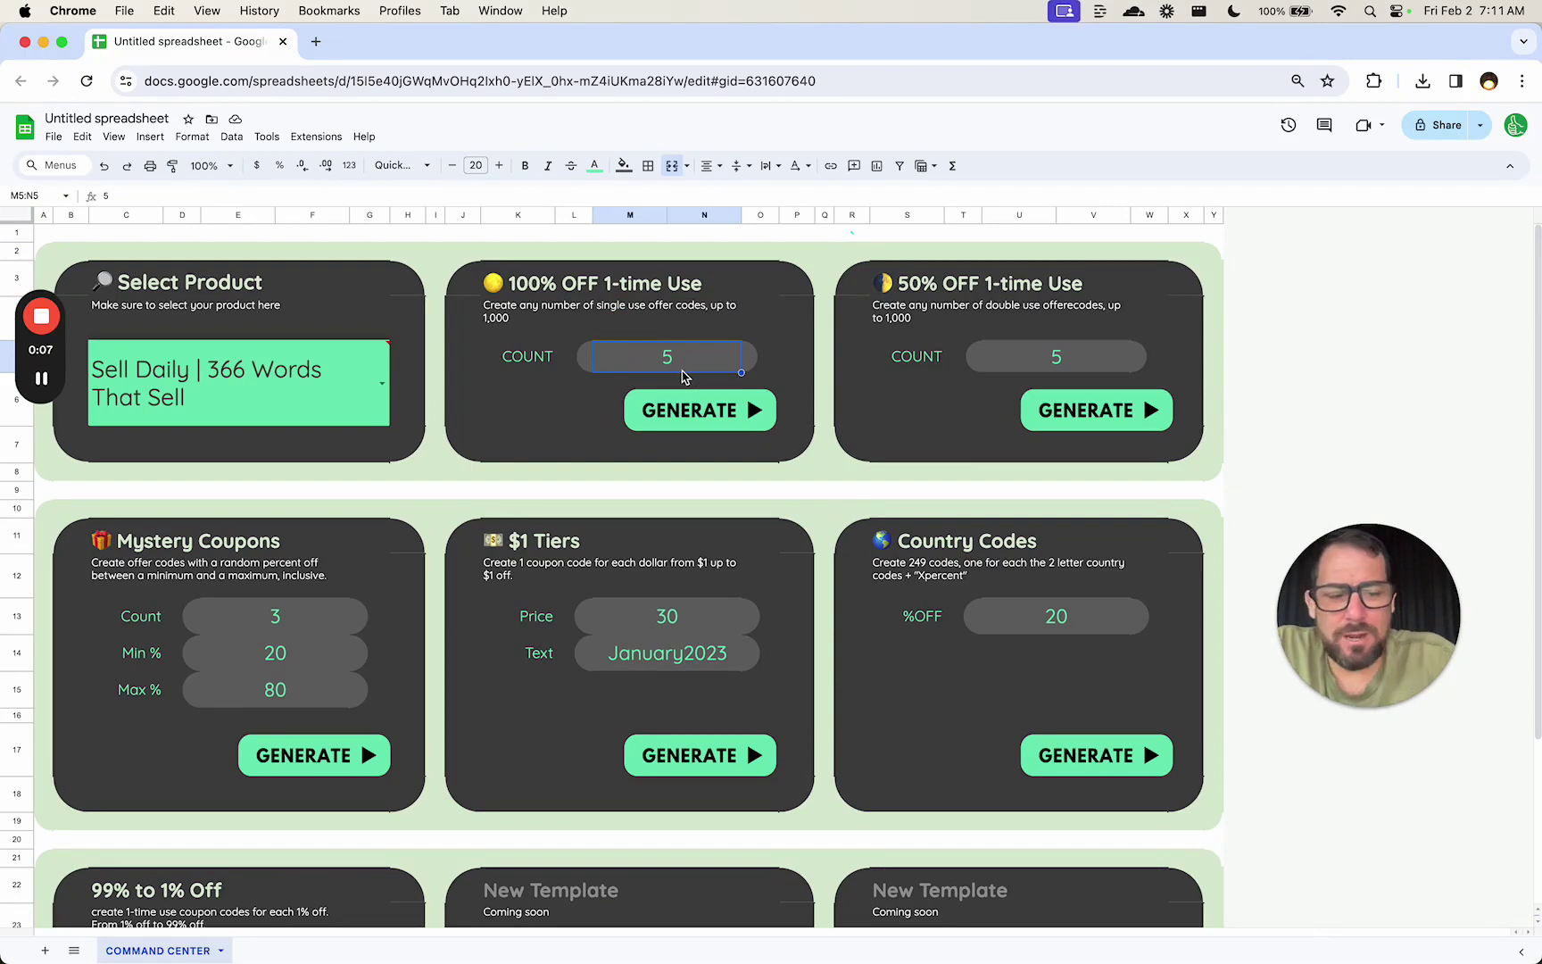
{"action": "key", "text": "super+equal"}
{"action": "key", "text": "super+equal"}
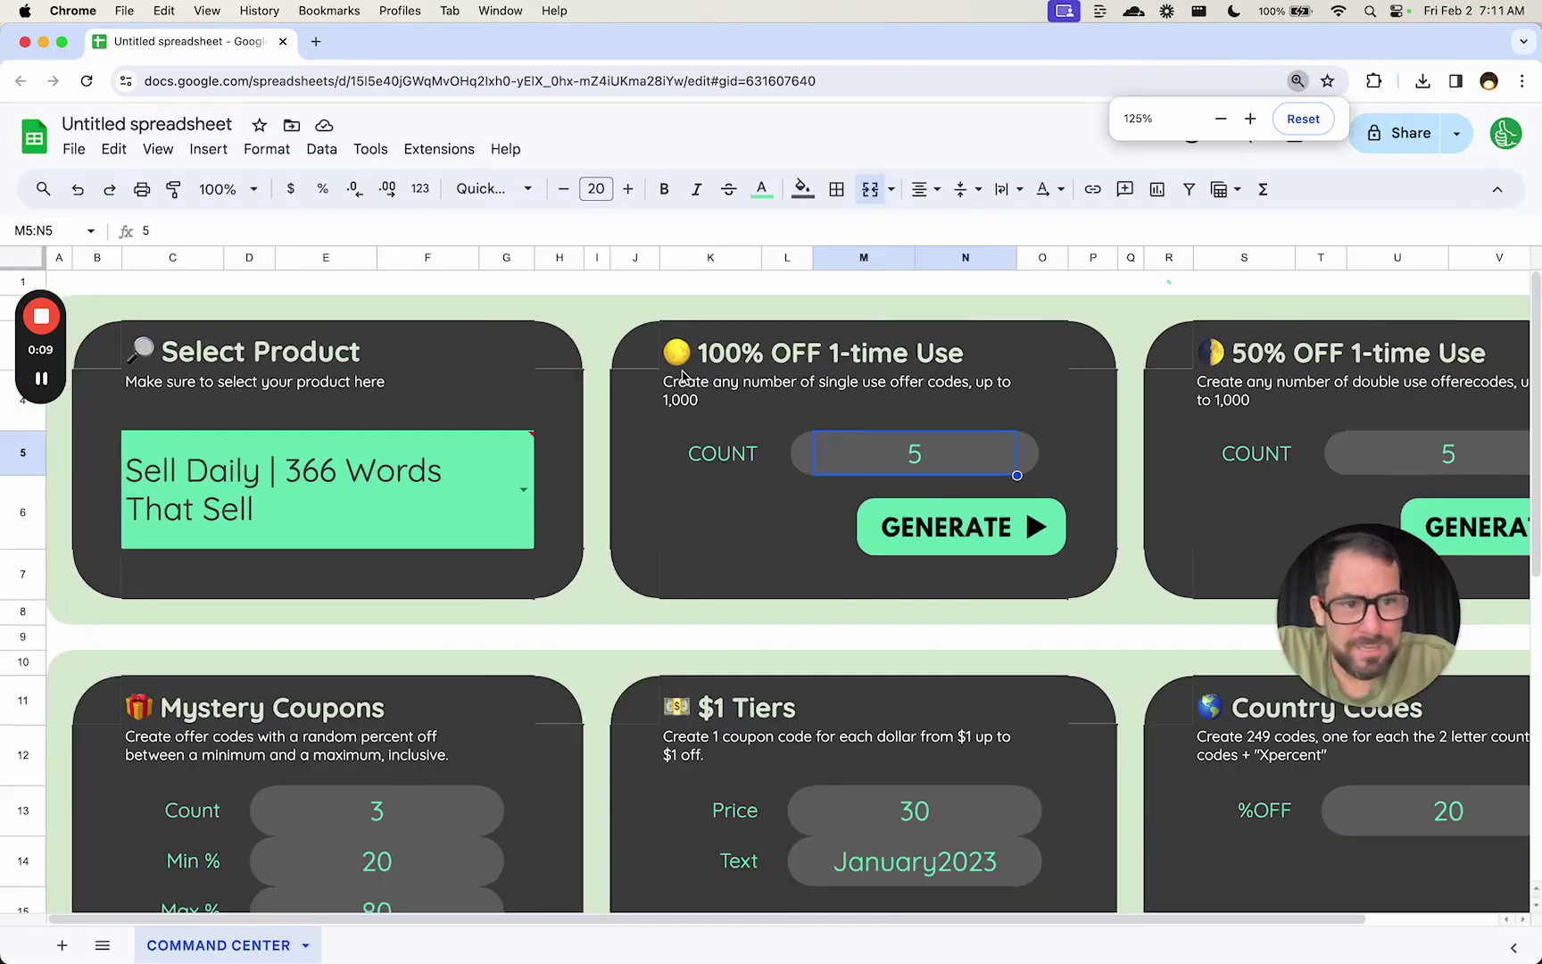
{"action": "left_click", "coordinate": [763, 605]}
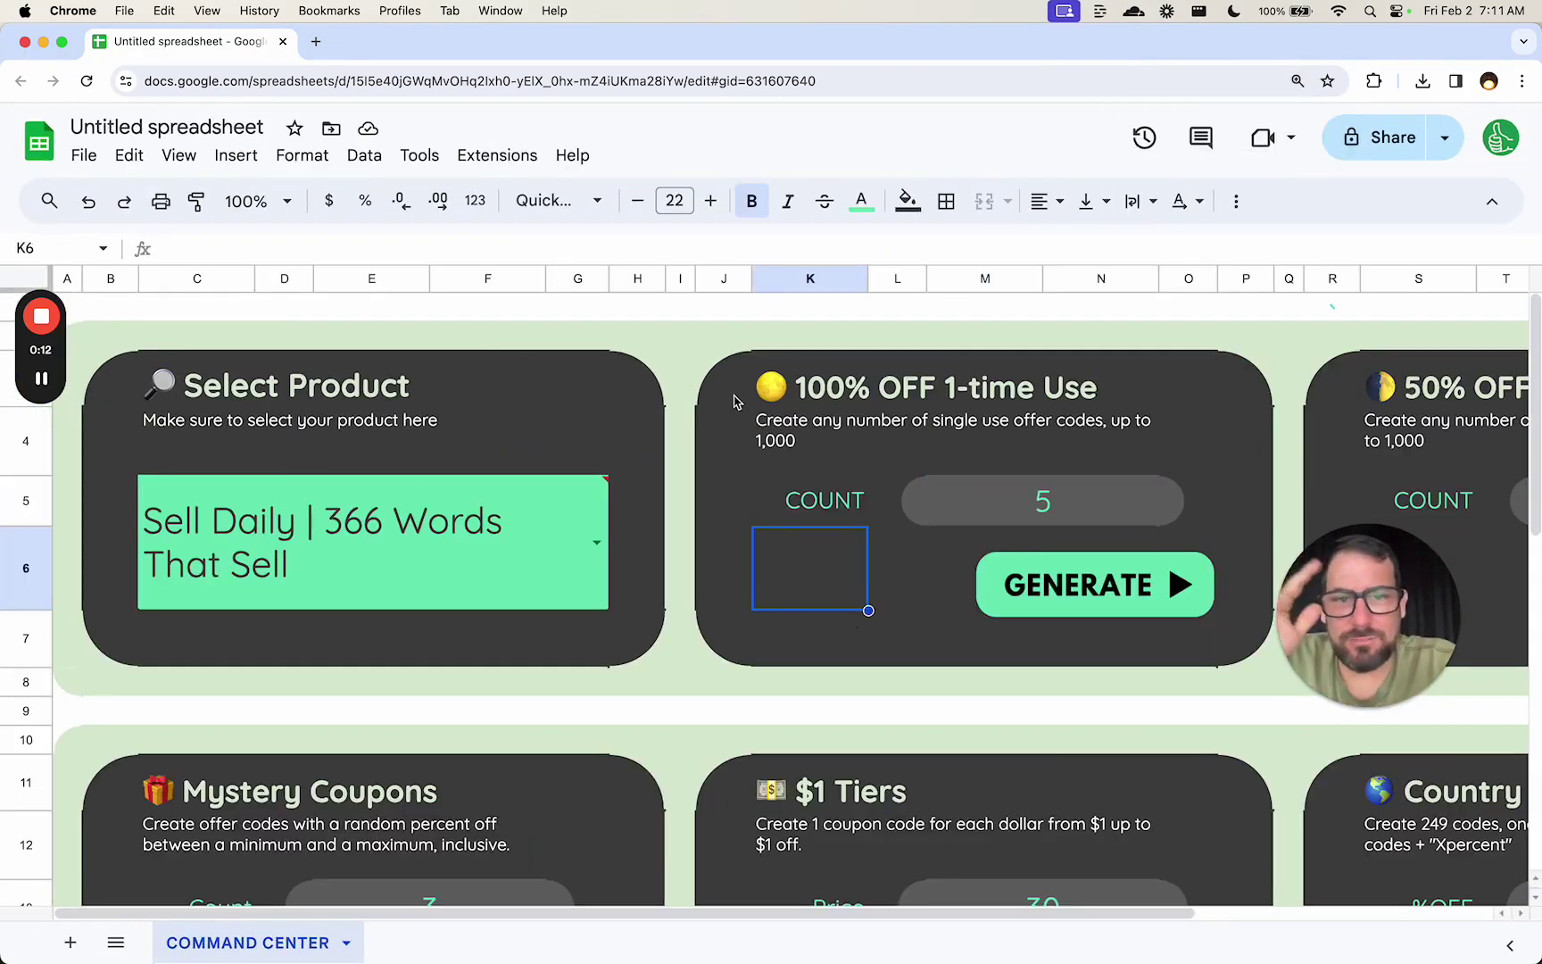
{"action": "left_click", "coordinate": [1074, 515]}
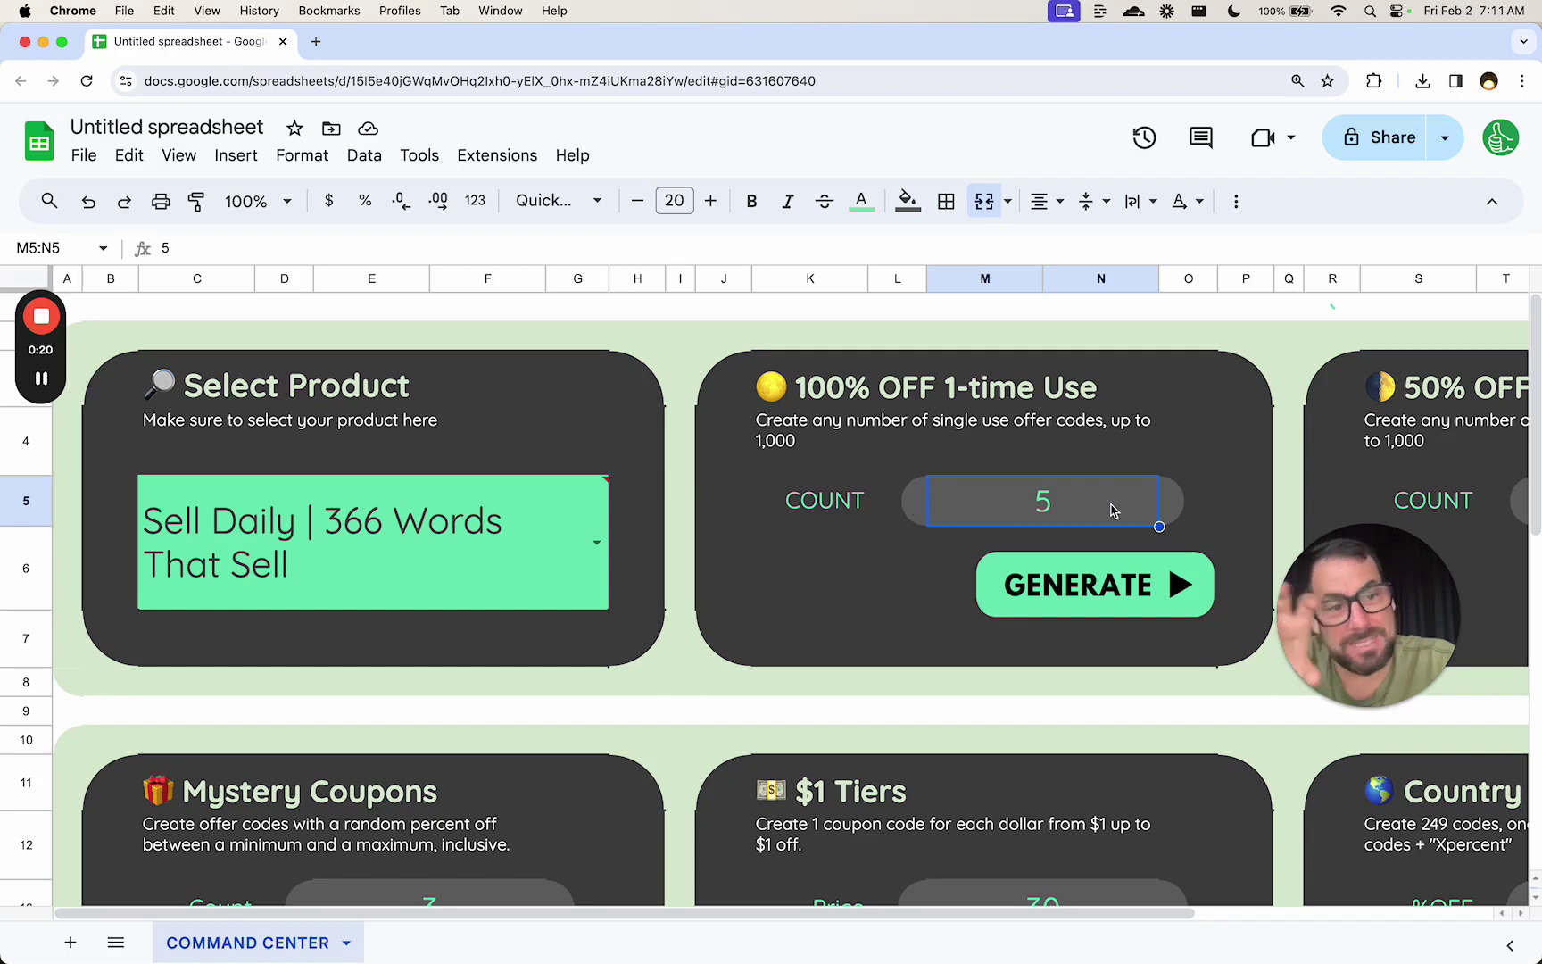
Clear the end-cap images from cells L5 and O5
{"action": "left_click", "coordinate": [897, 510]}
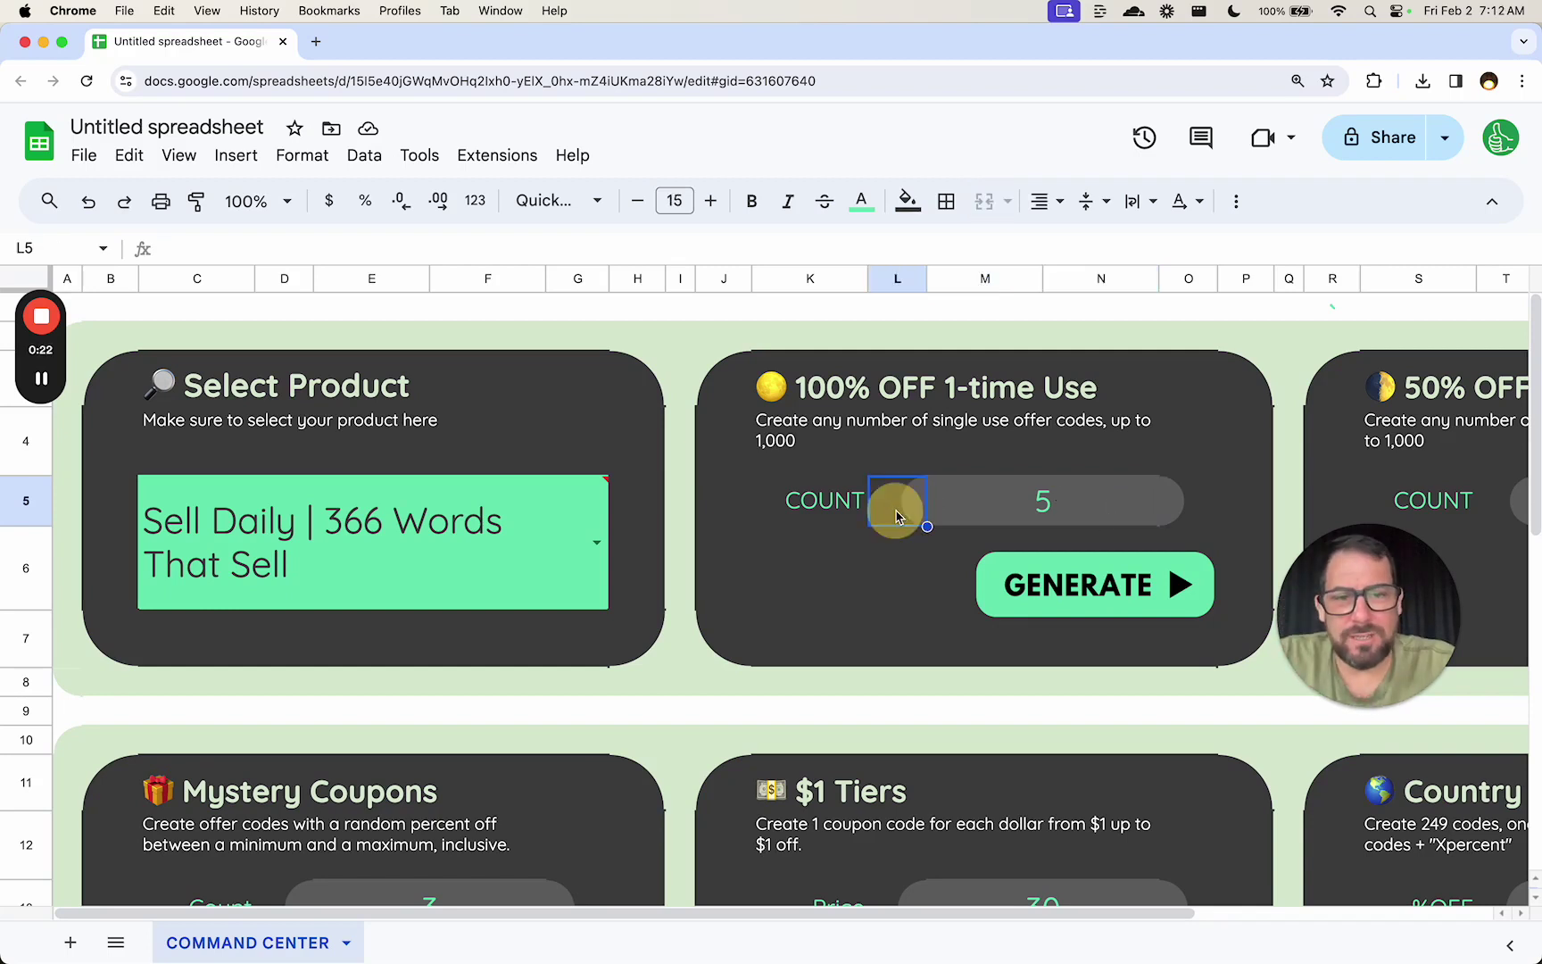
{"action": "key", "text": "BackSpace"}
{"action": "key", "text": "Right"}
{"action": "key", "text": "Right"}
{"action": "key", "text": "BackSpace"}
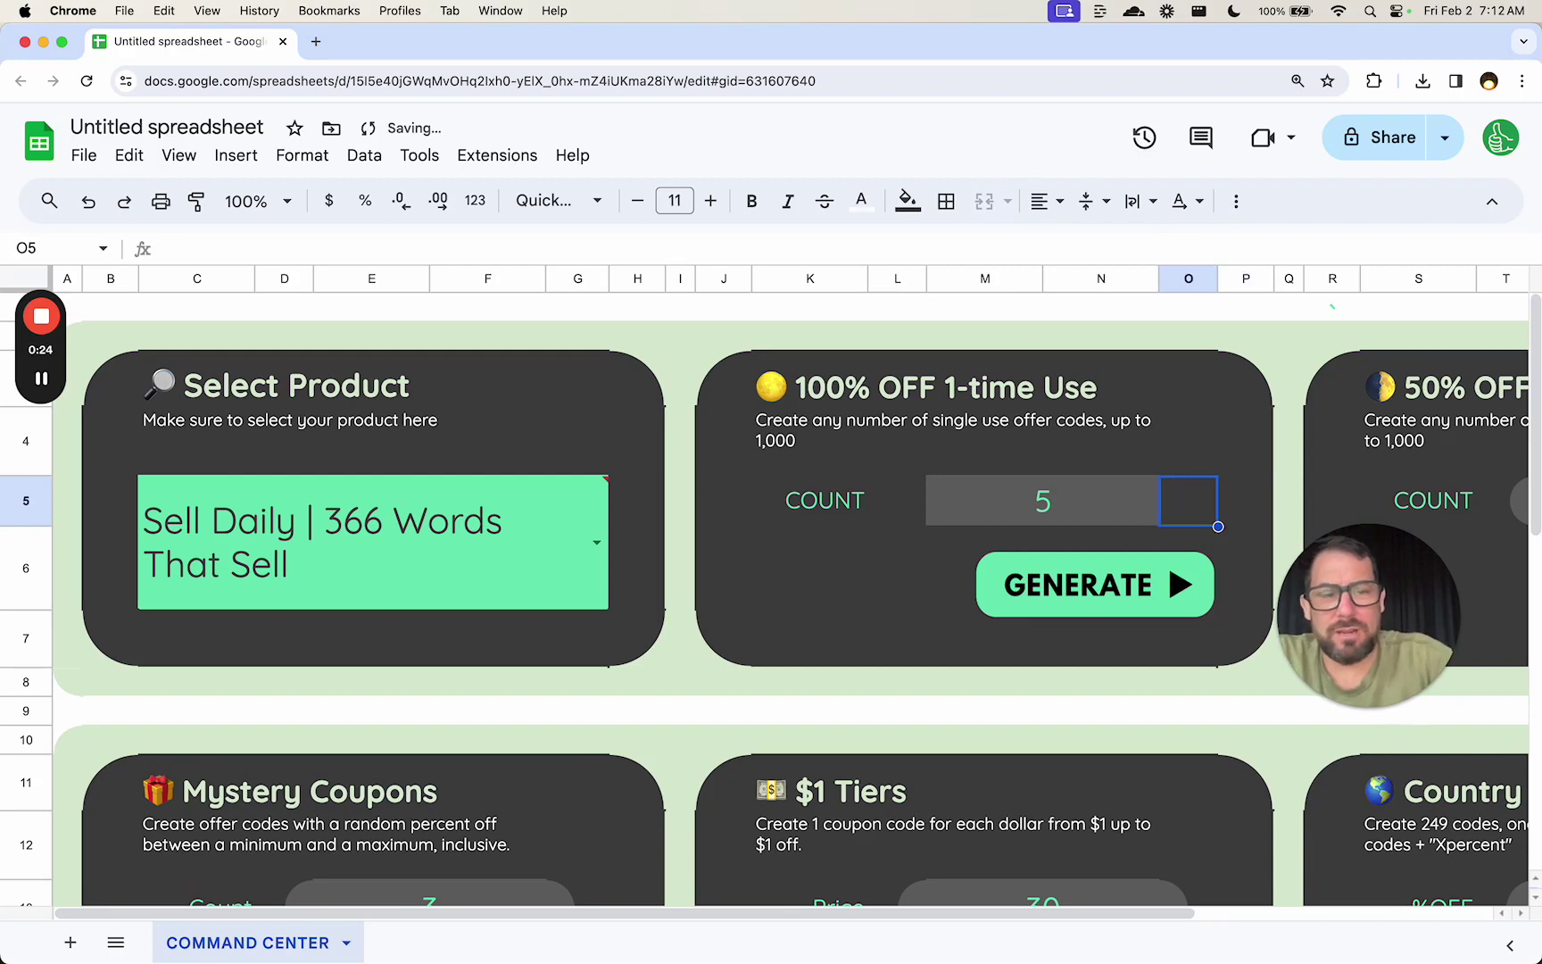
{"action": "key", "text": "Left"}
{"action": "left_click", "coordinate": [884, 502]}
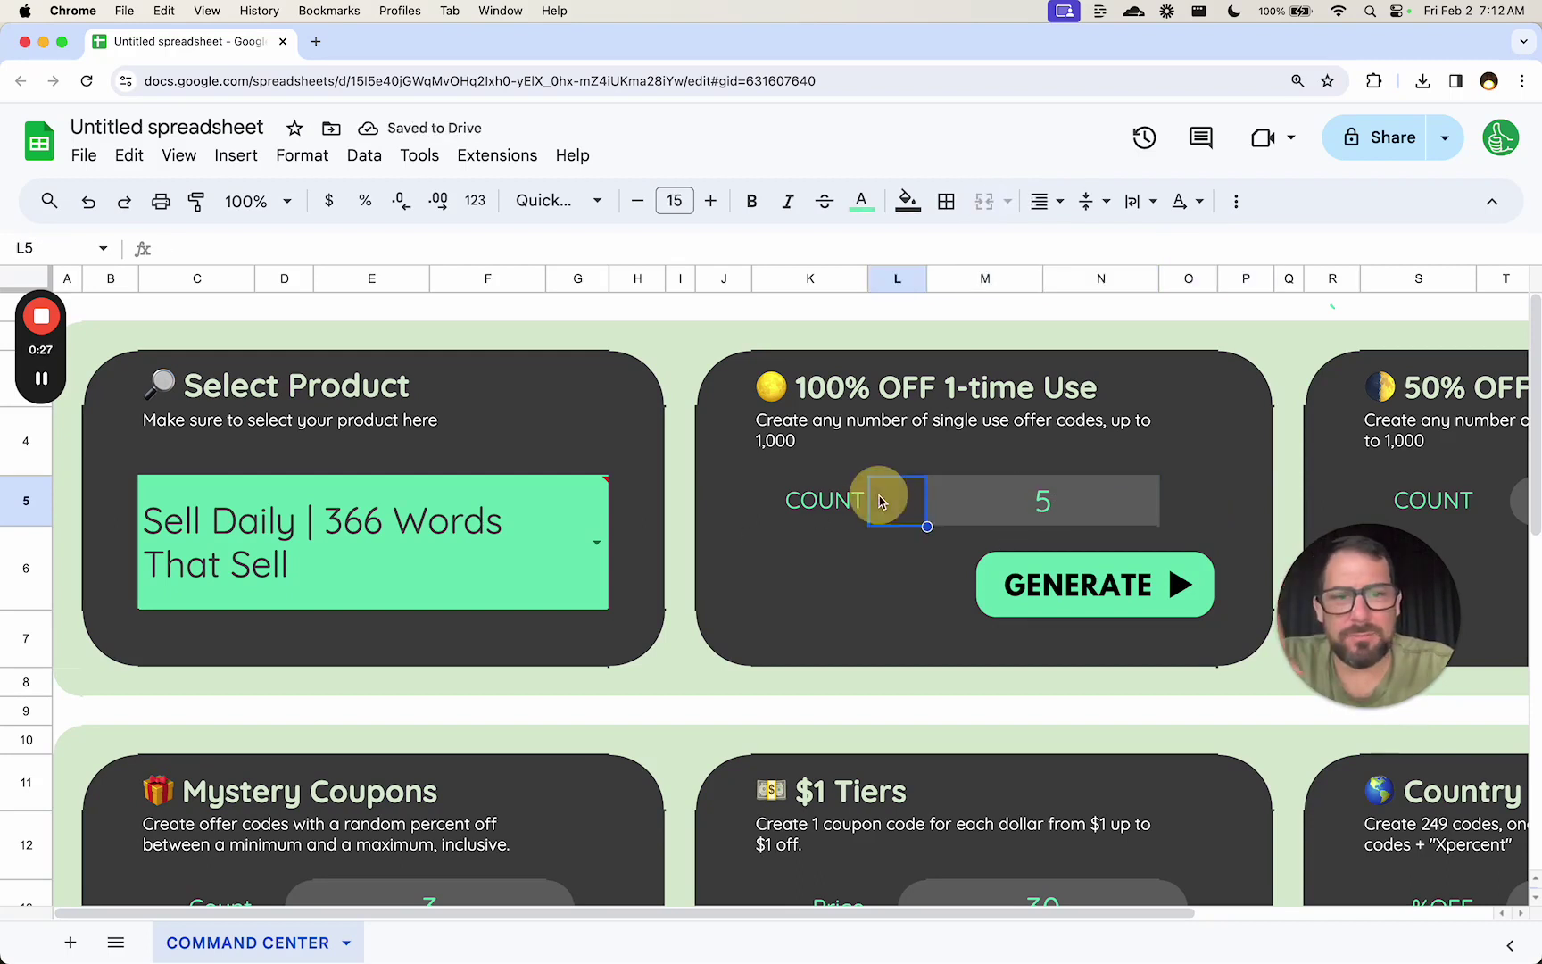
{"action": "left_click", "coordinate": [84, 156]}
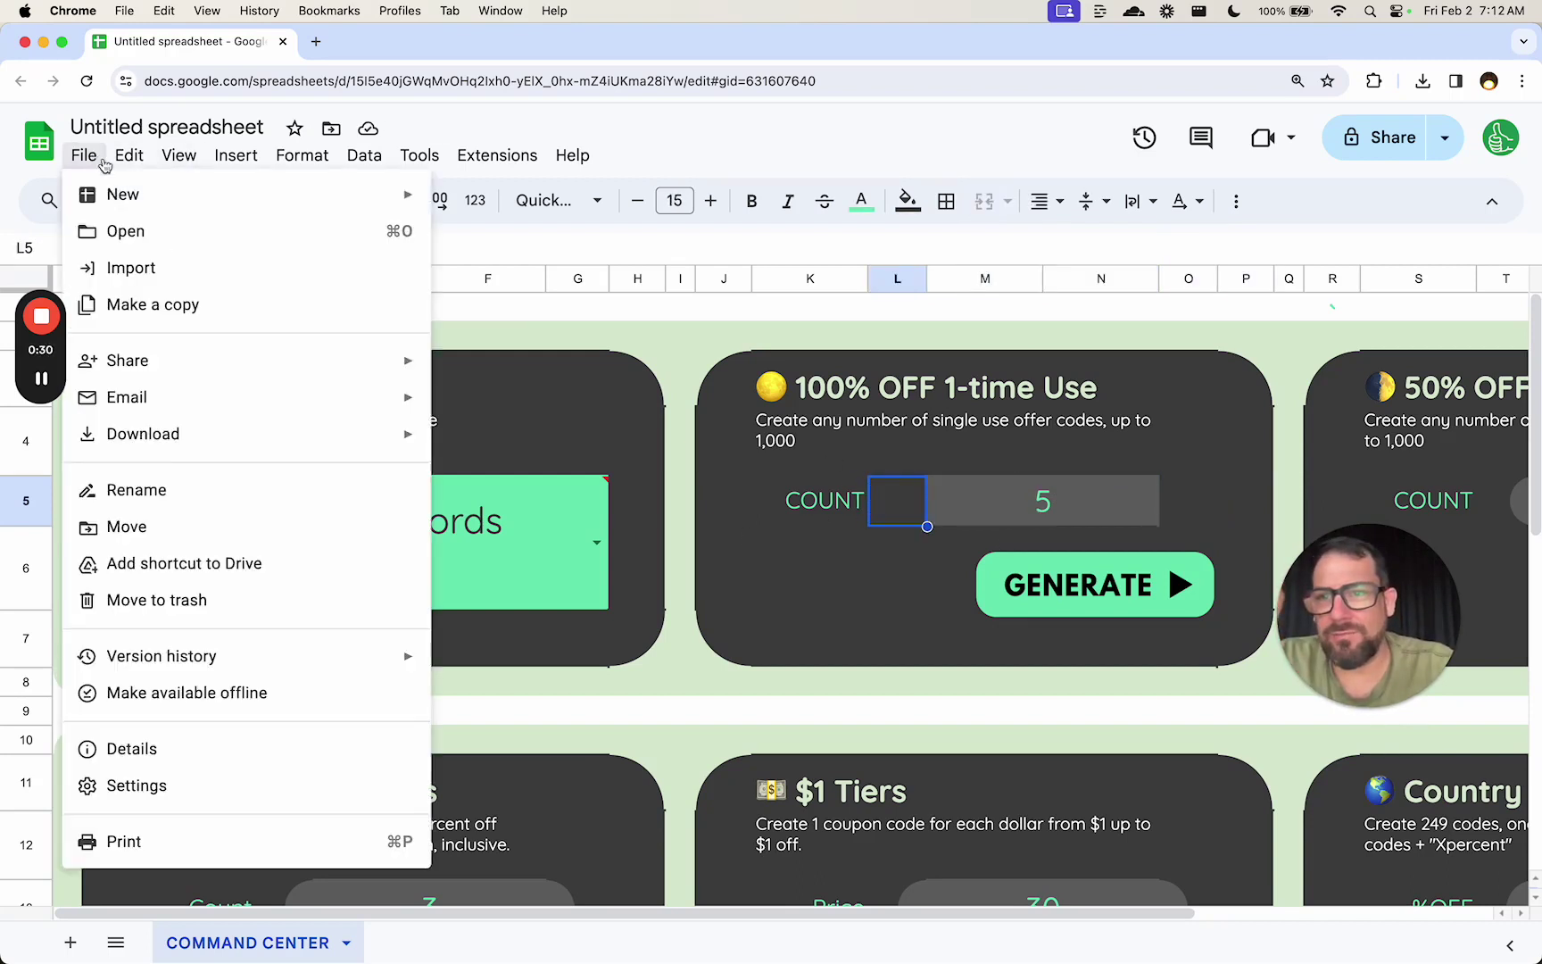
{"action": "mouse_move", "coordinate": [174, 152]}
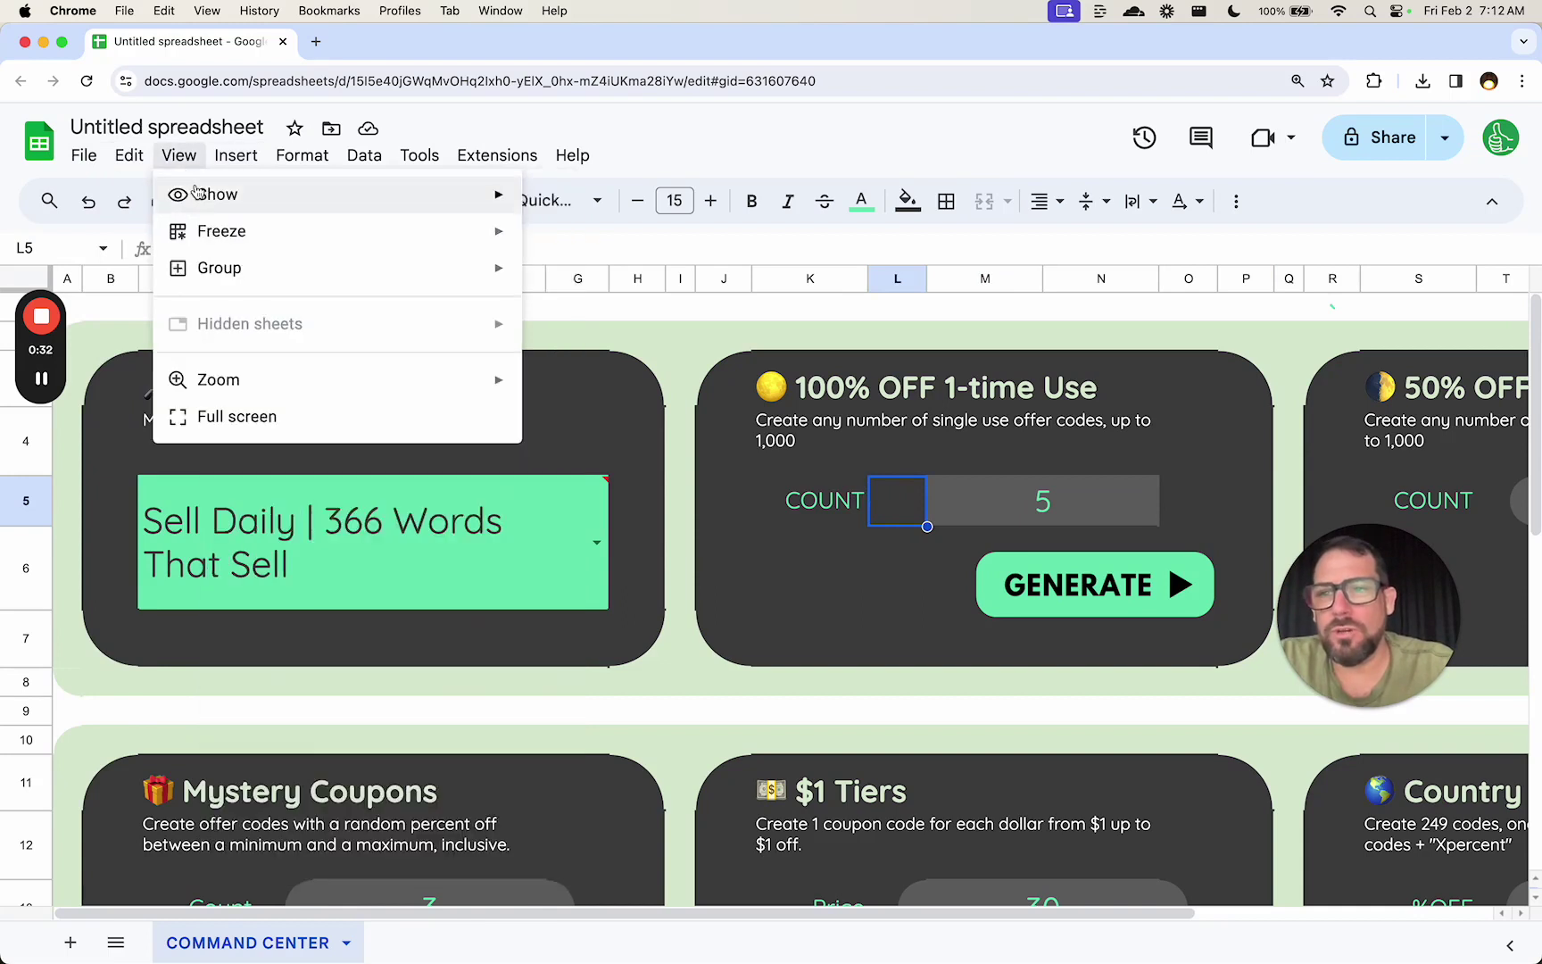
{"action": "left_click", "coordinate": [959, 463]}
{"action": "left_click", "coordinate": [966, 507]}
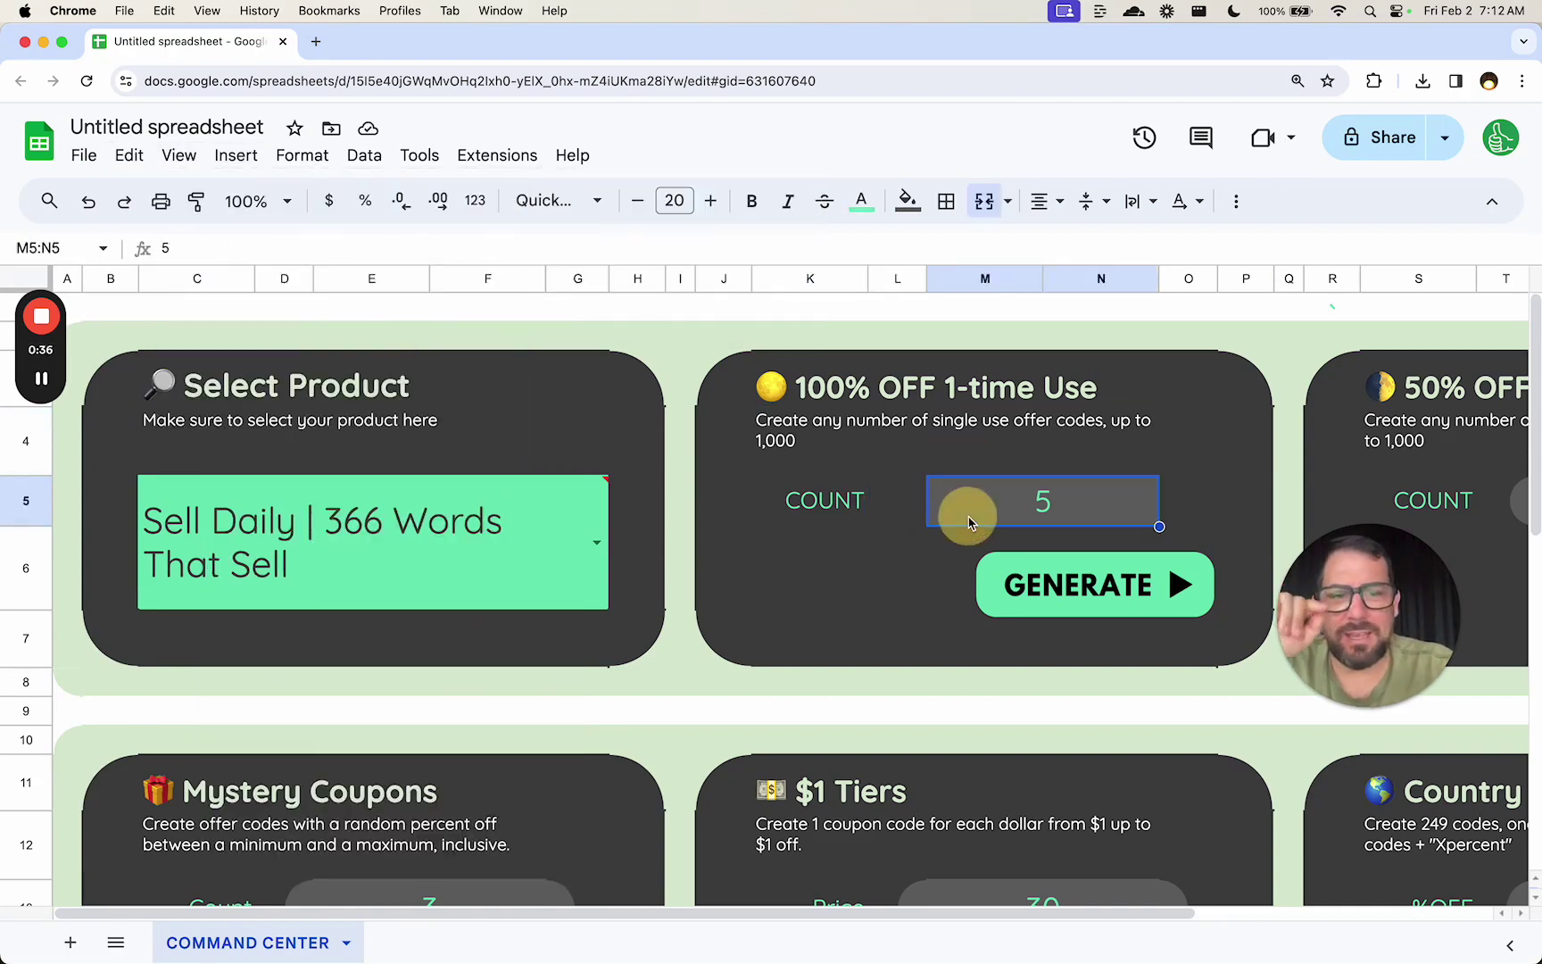
{"action": "left_click", "coordinate": [915, 516]}
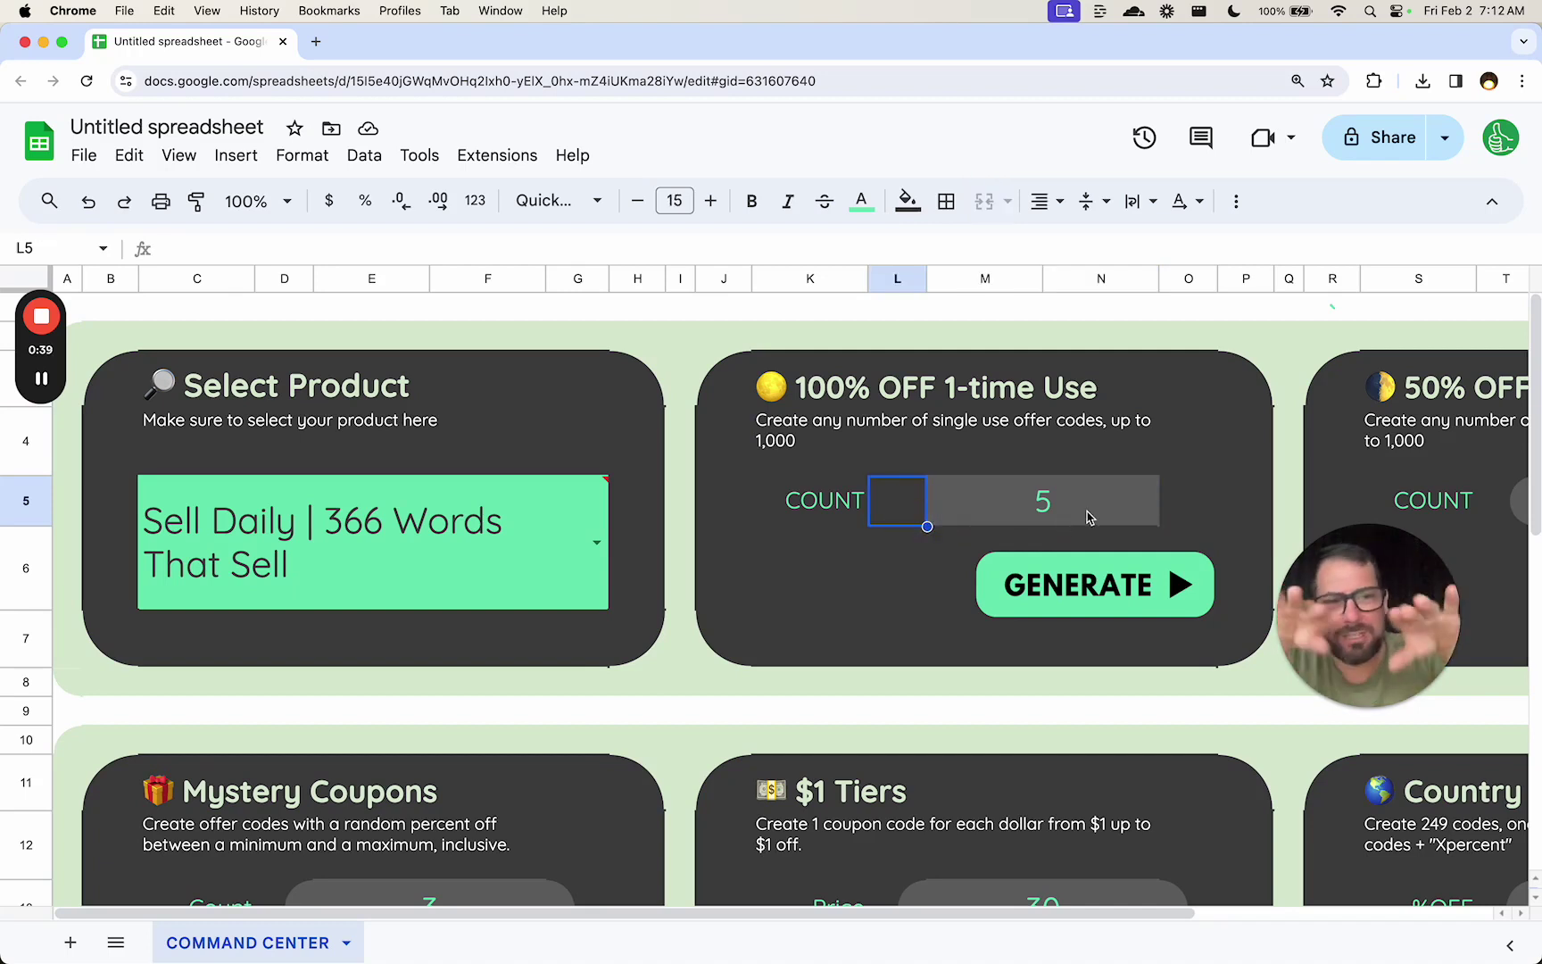
{"action": "left_click", "coordinate": [1018, 522]}
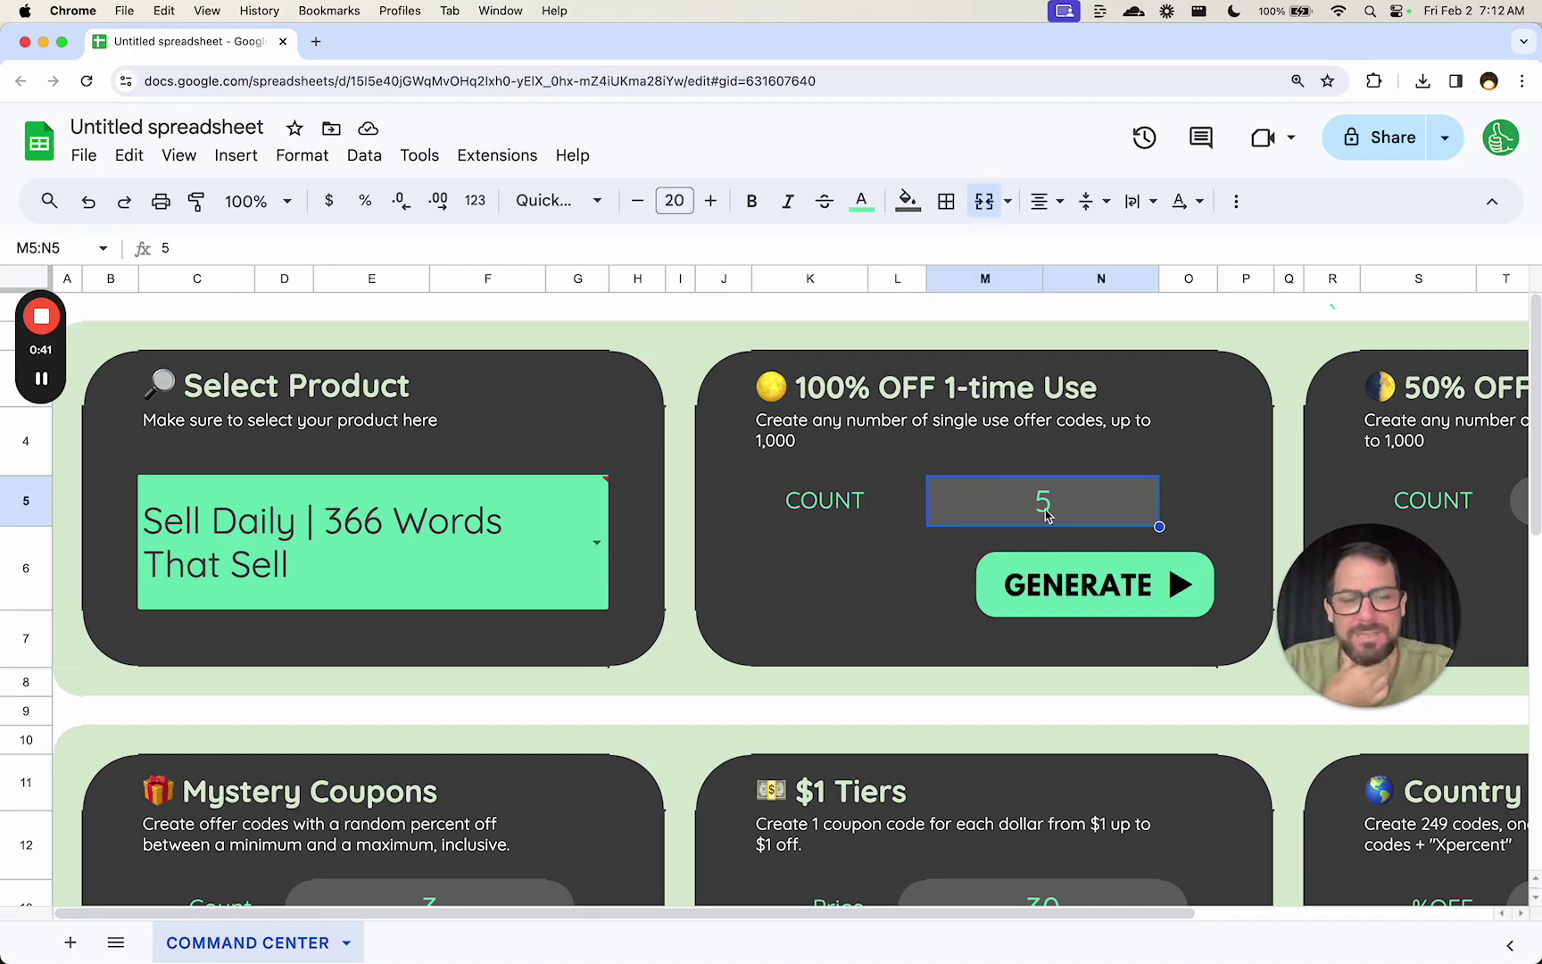
{"action": "scroll", "coordinate": [860, 580], "scroll_direction": "down", "scroll_amount": 1}
{"action": "left_click", "coordinate": [950, 844]}
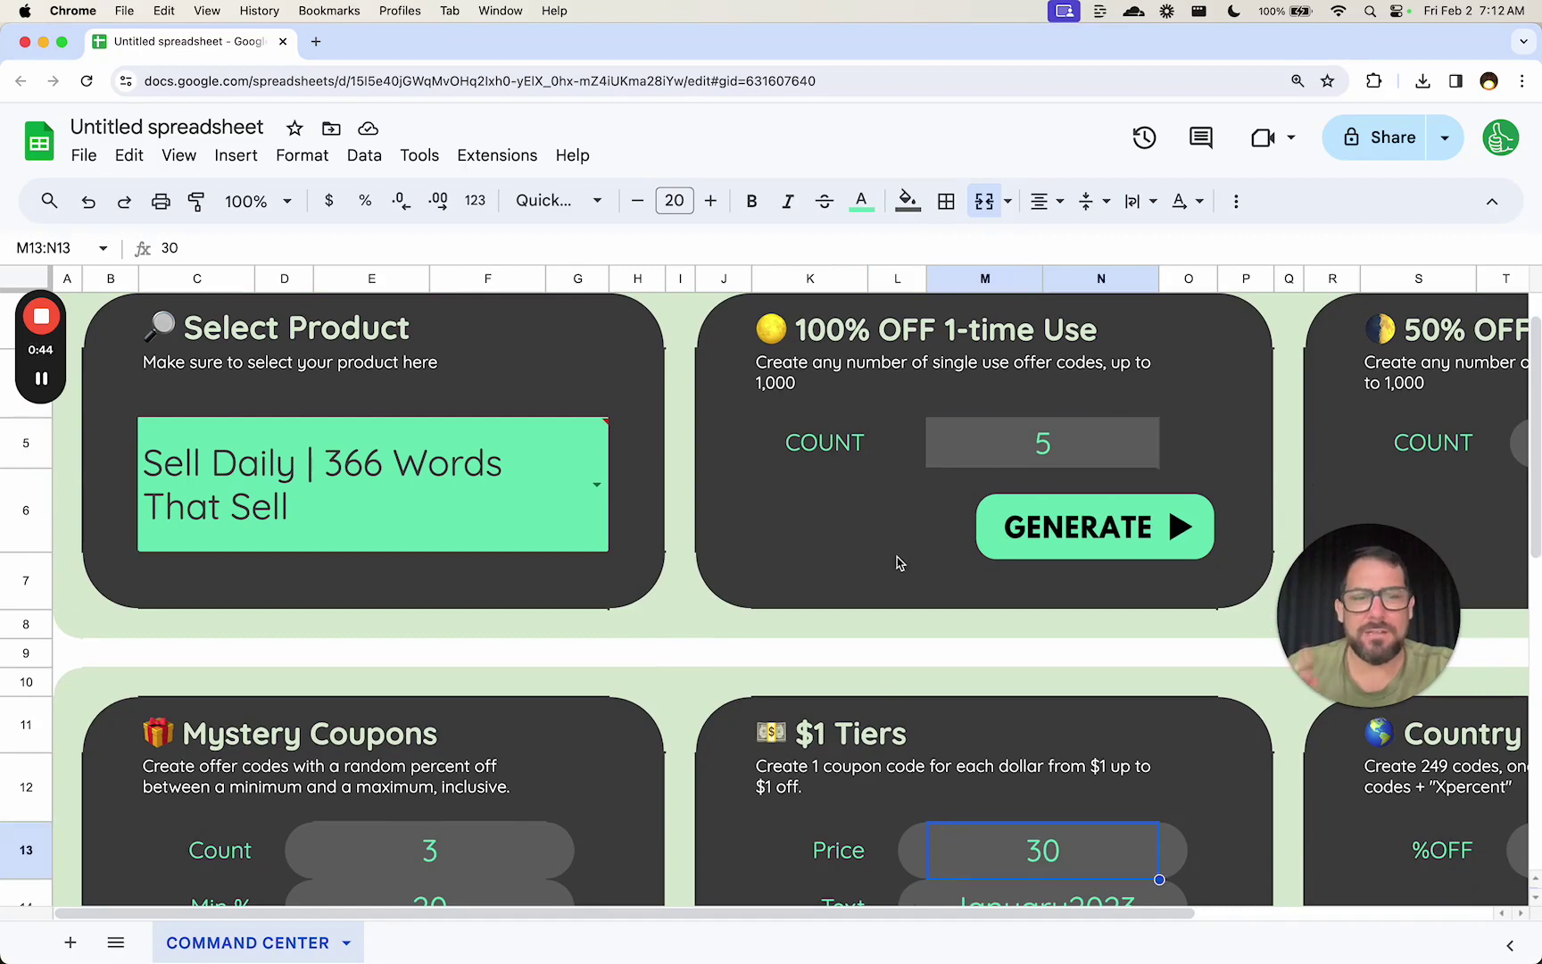
Open canva.com and create a custom-size 5000 × 5000 px design
{"action": "key", "text": "super+t"}
{"action": "type", "text": "canva.com"}
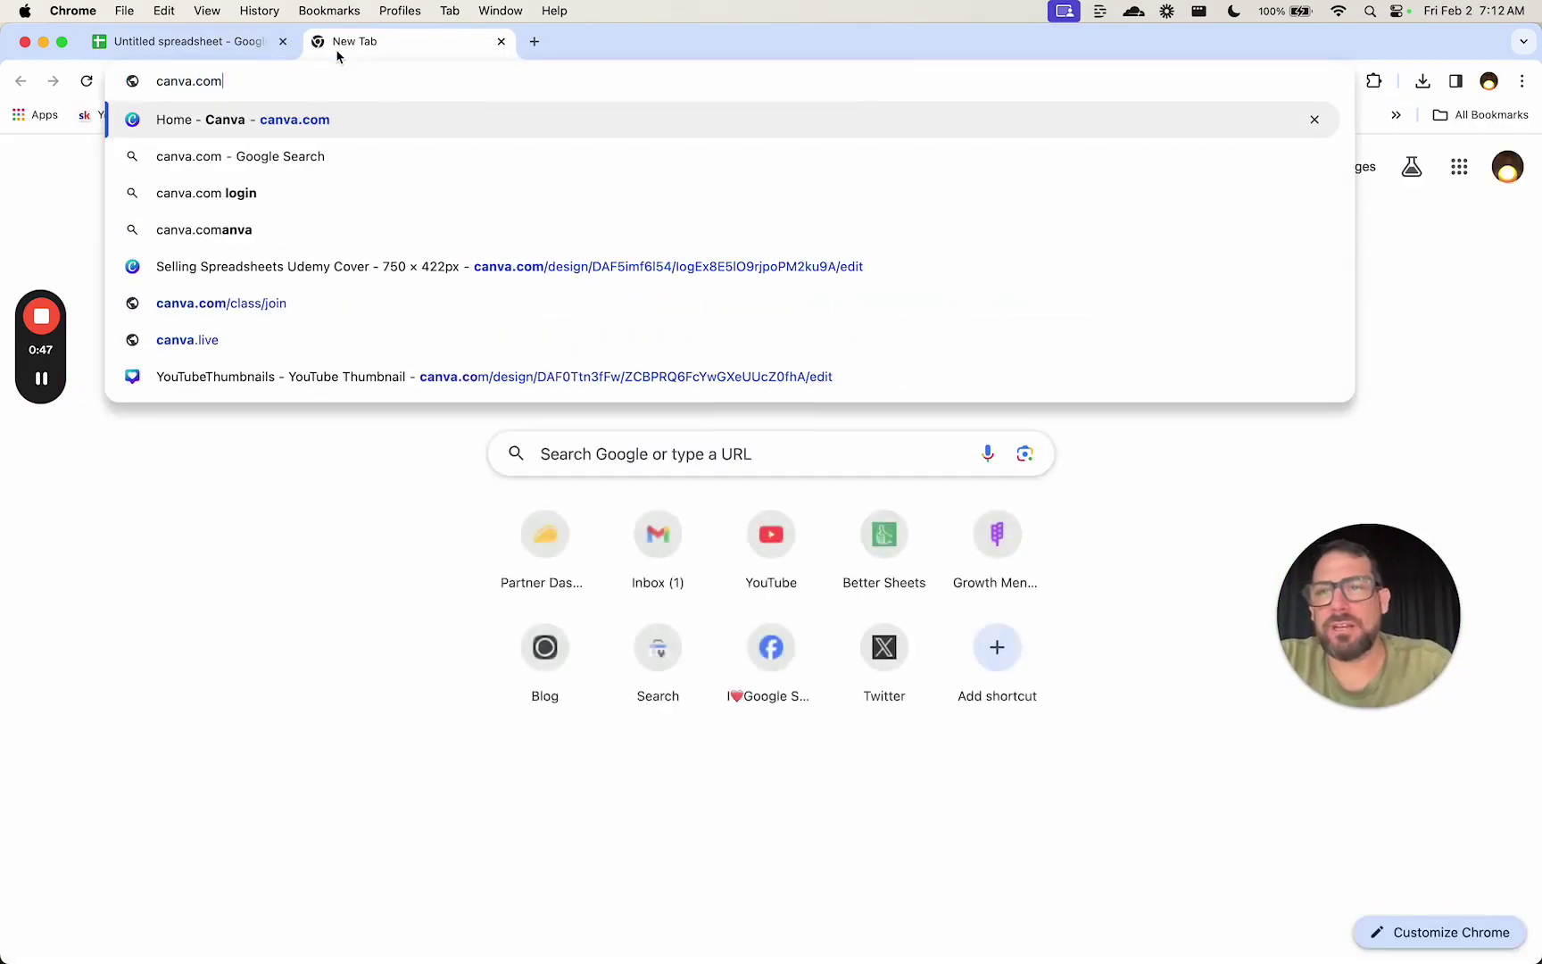
{"action": "key", "text": "Return"}
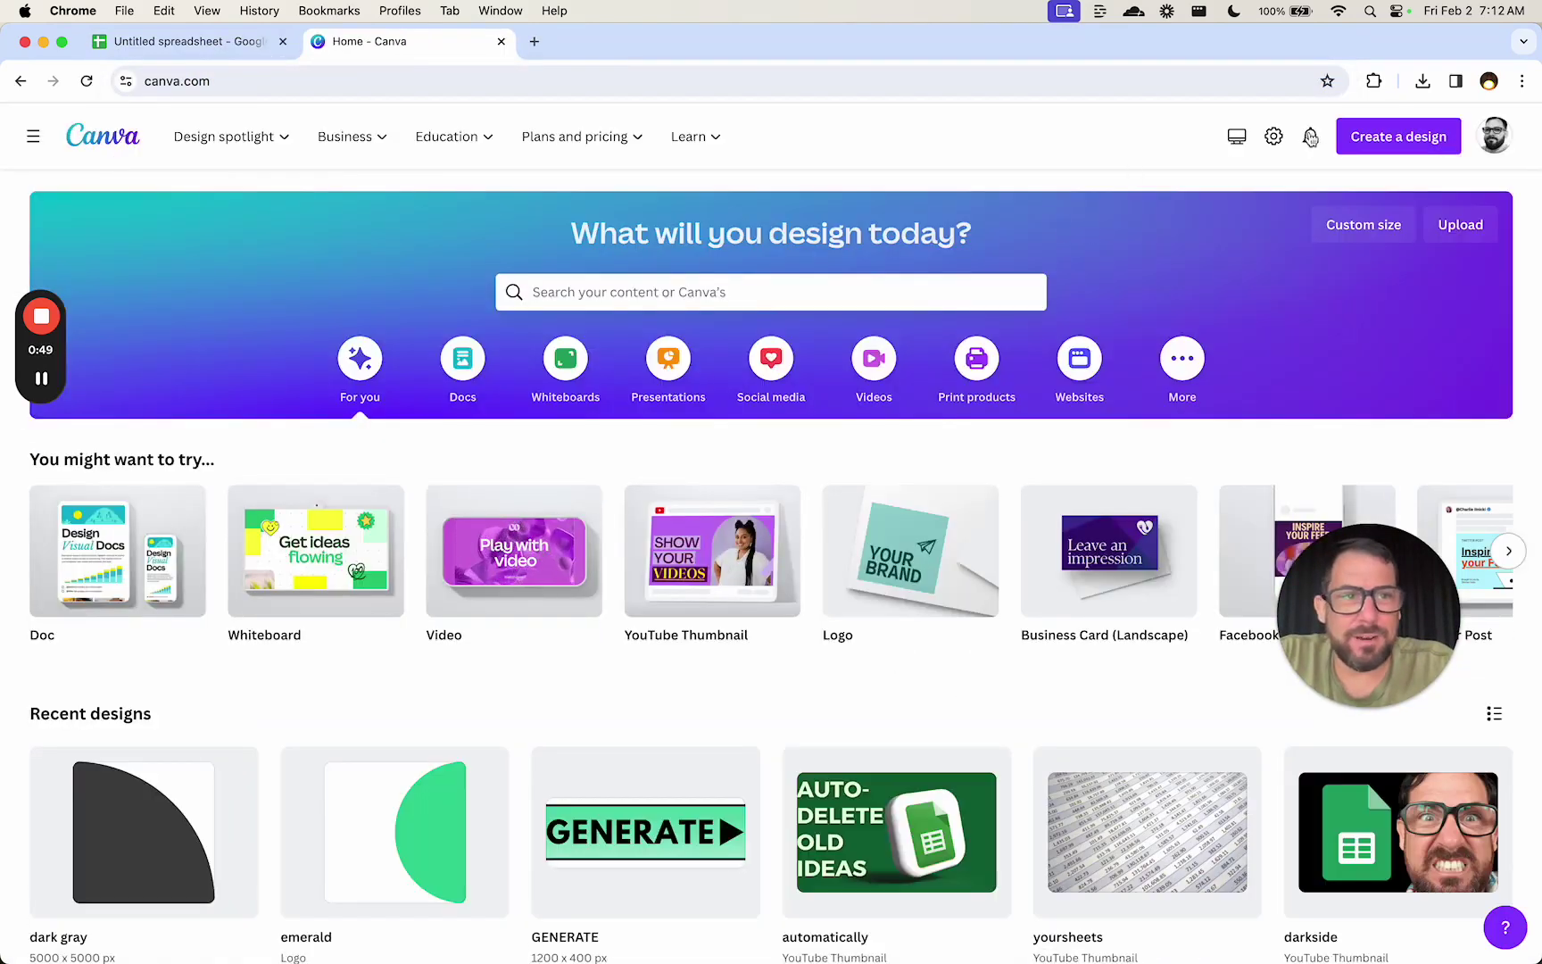
{"action": "left_click", "coordinate": [1381, 142]}
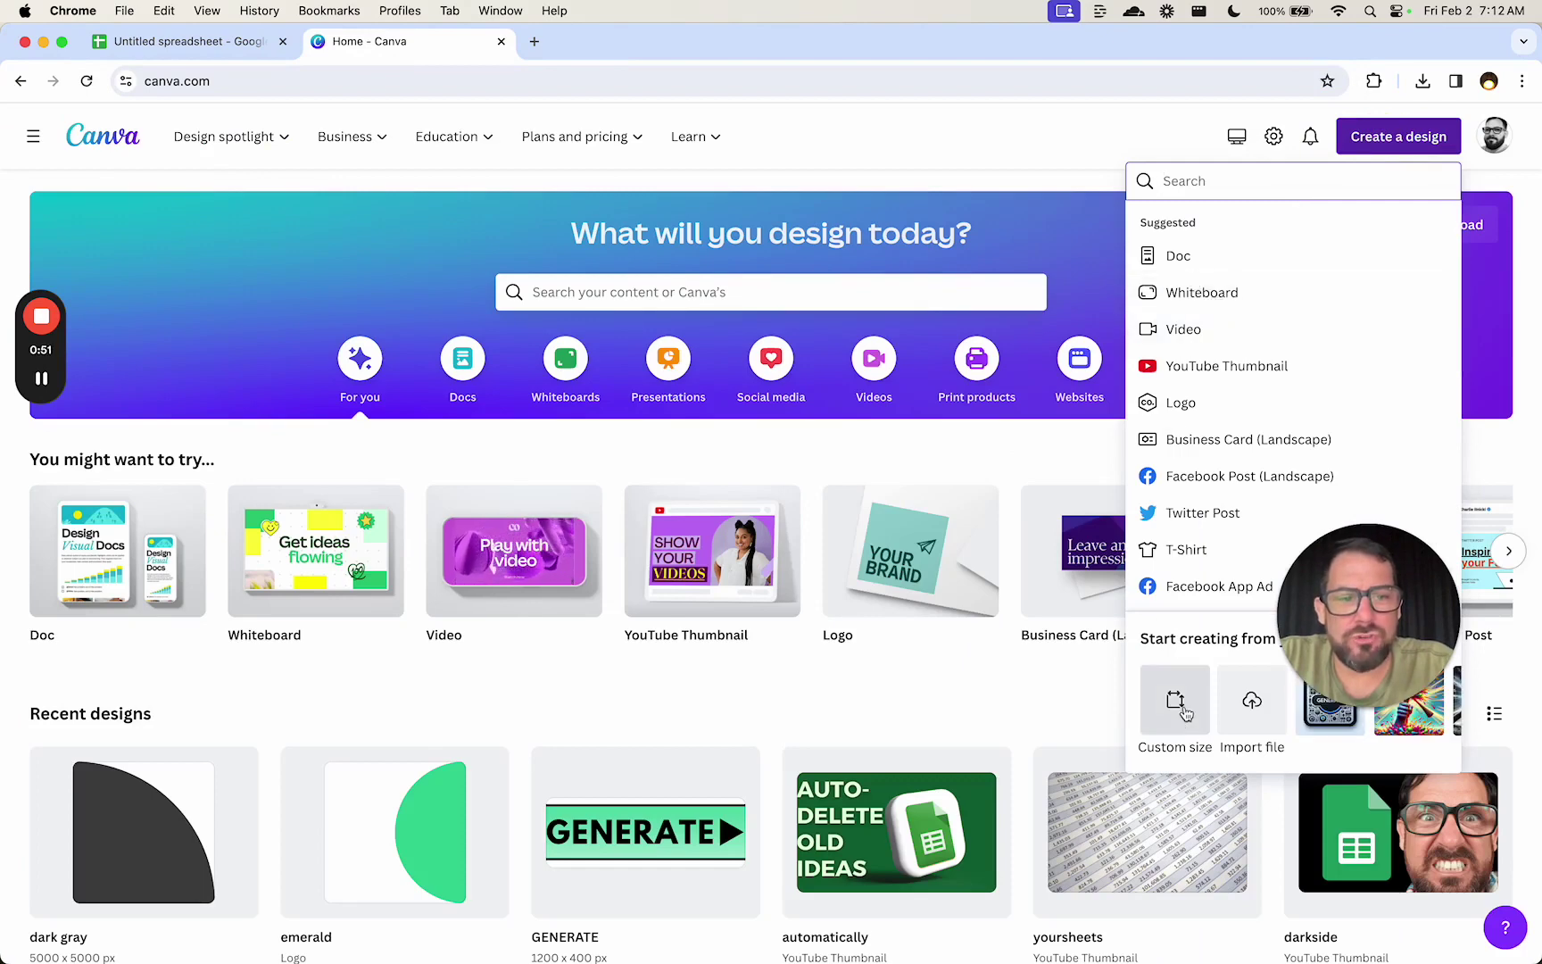
{"action": "left_click", "coordinate": [1179, 703]}
{"action": "left_click", "coordinate": [1223, 390]}
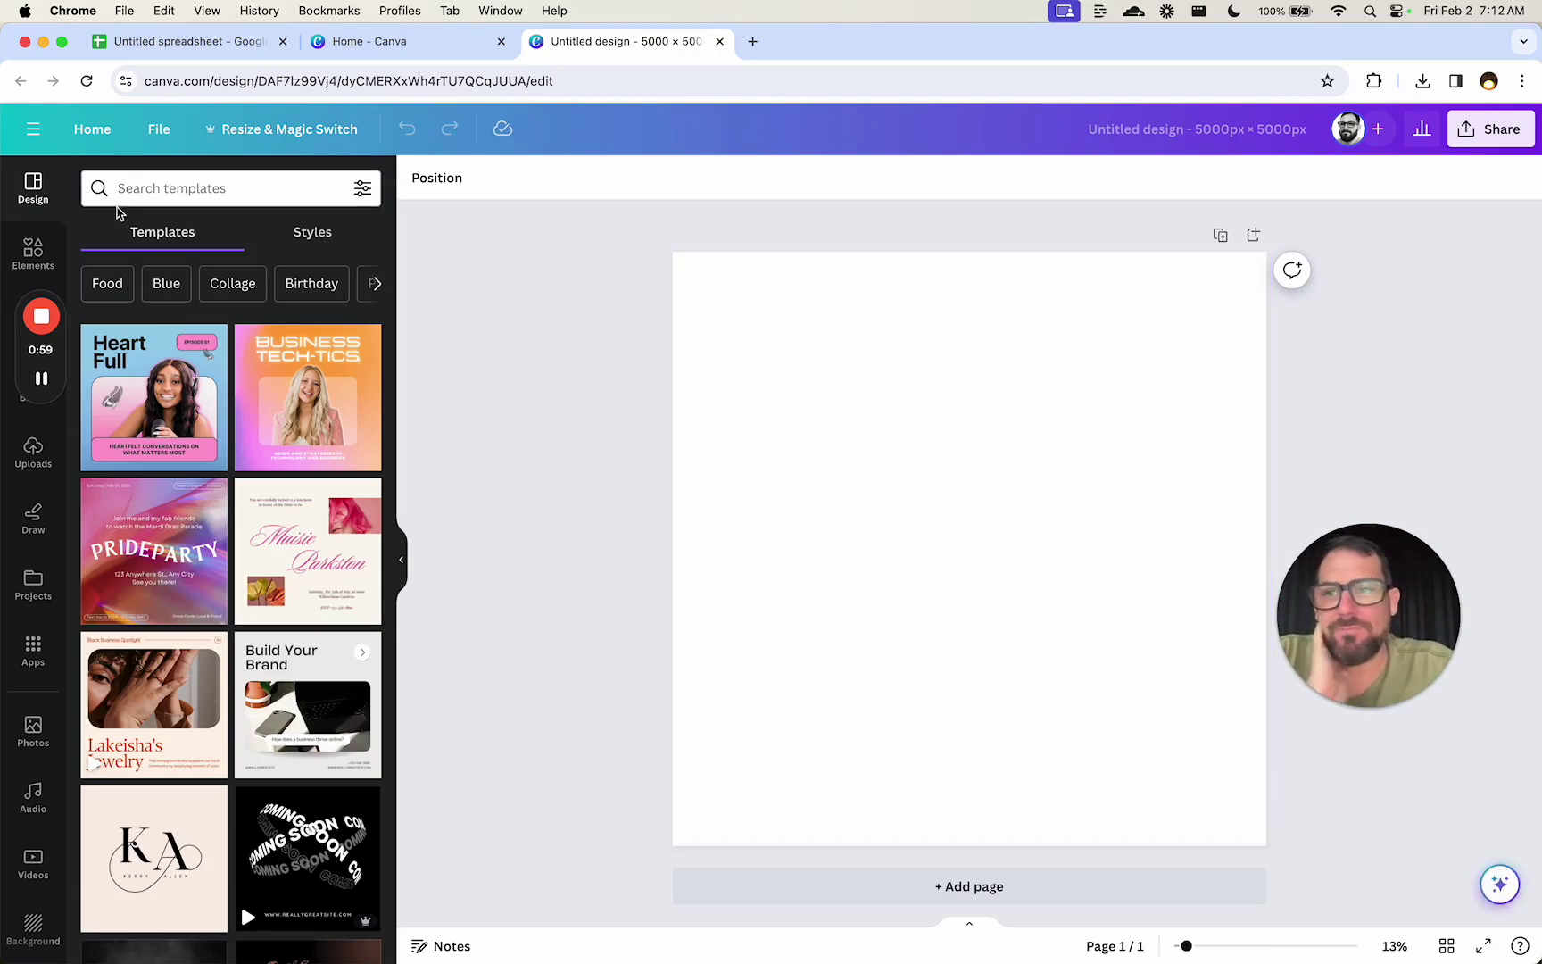
Add a circle shape from Elements to the design and go back to the spreadsheet
{"action": "left_click", "coordinate": [27, 250]}
{"action": "left_click", "coordinate": [230, 239]}
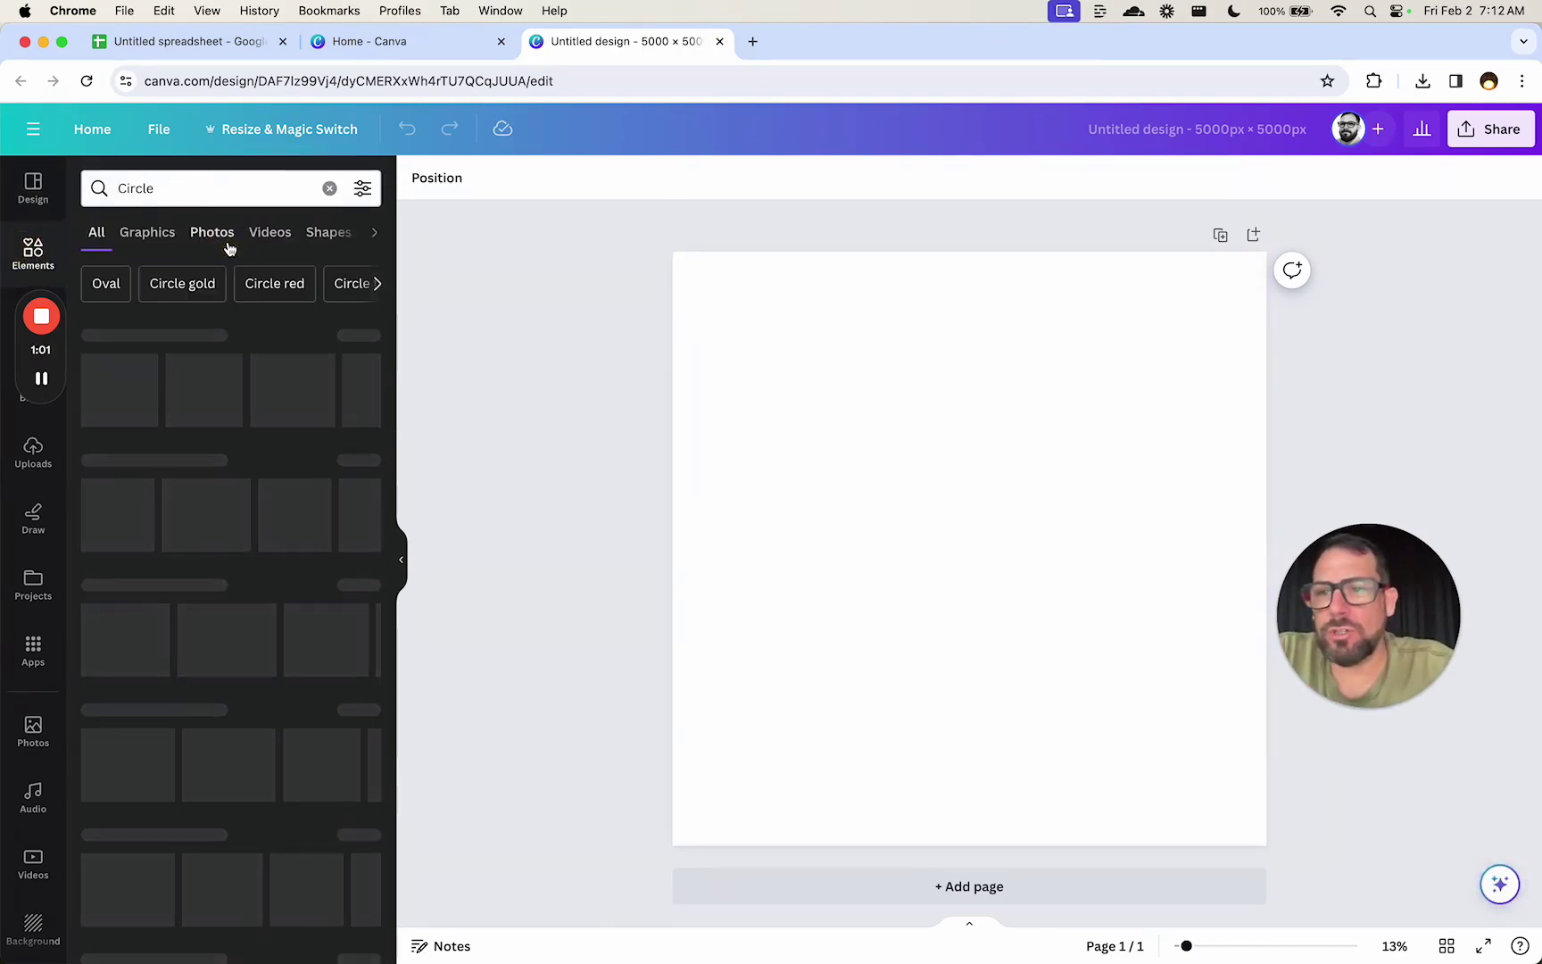
{"action": "left_click", "coordinate": [106, 379]}
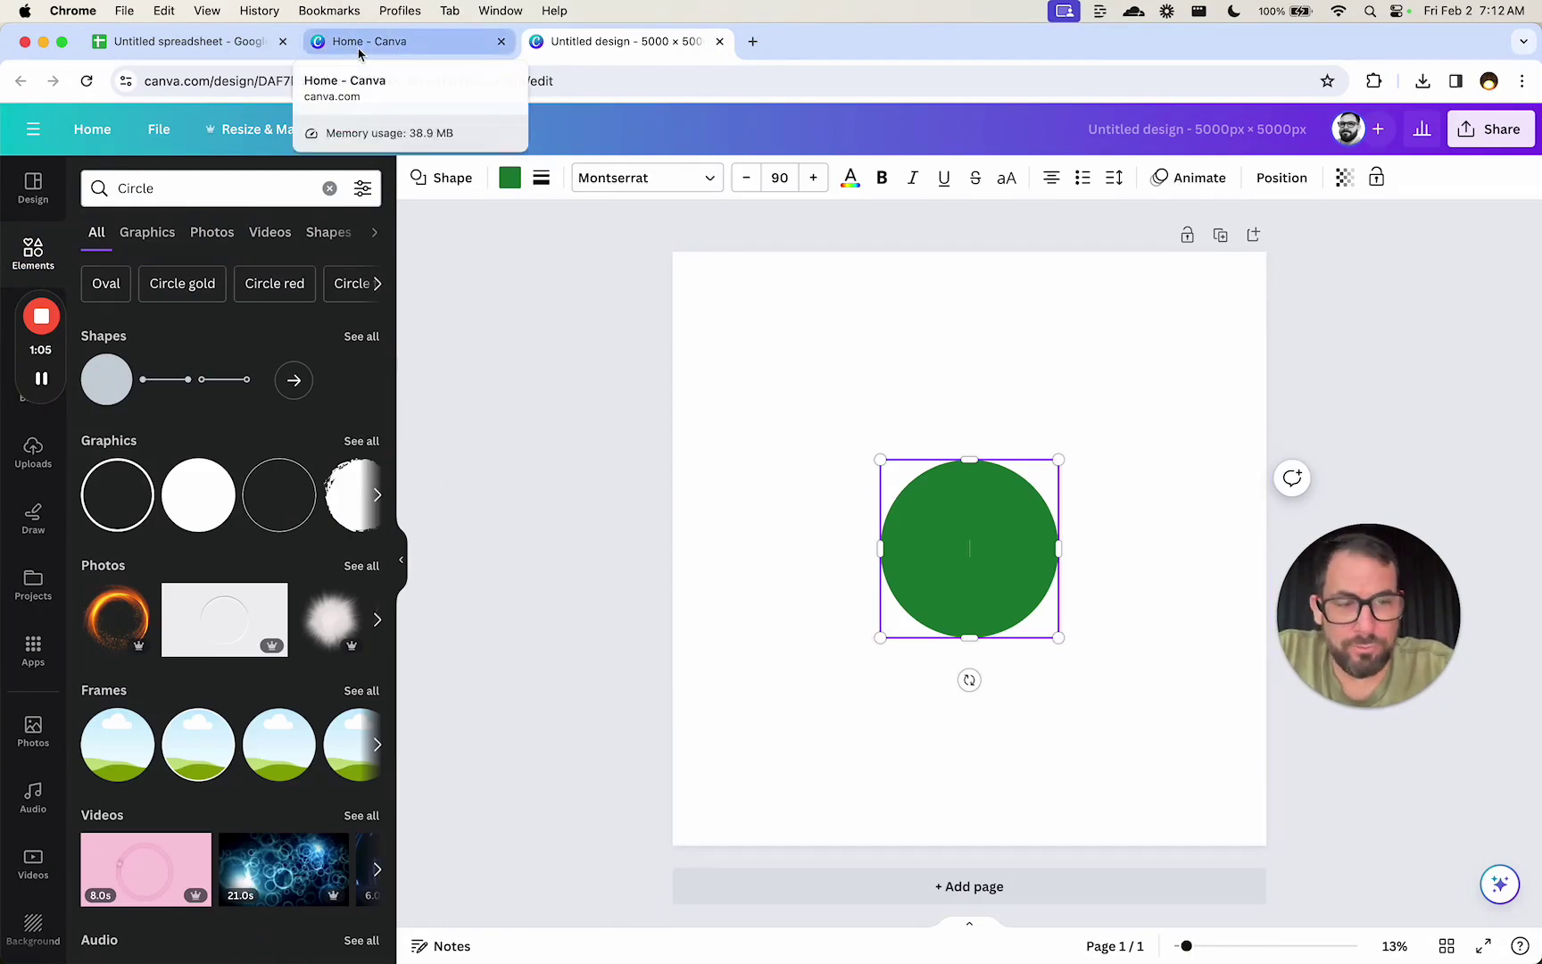
{"action": "left_click", "coordinate": [179, 41]}
Read the COUNT cell's custom fill colour and copy its hex value 666666
{"action": "left_click", "coordinate": [864, 498]}
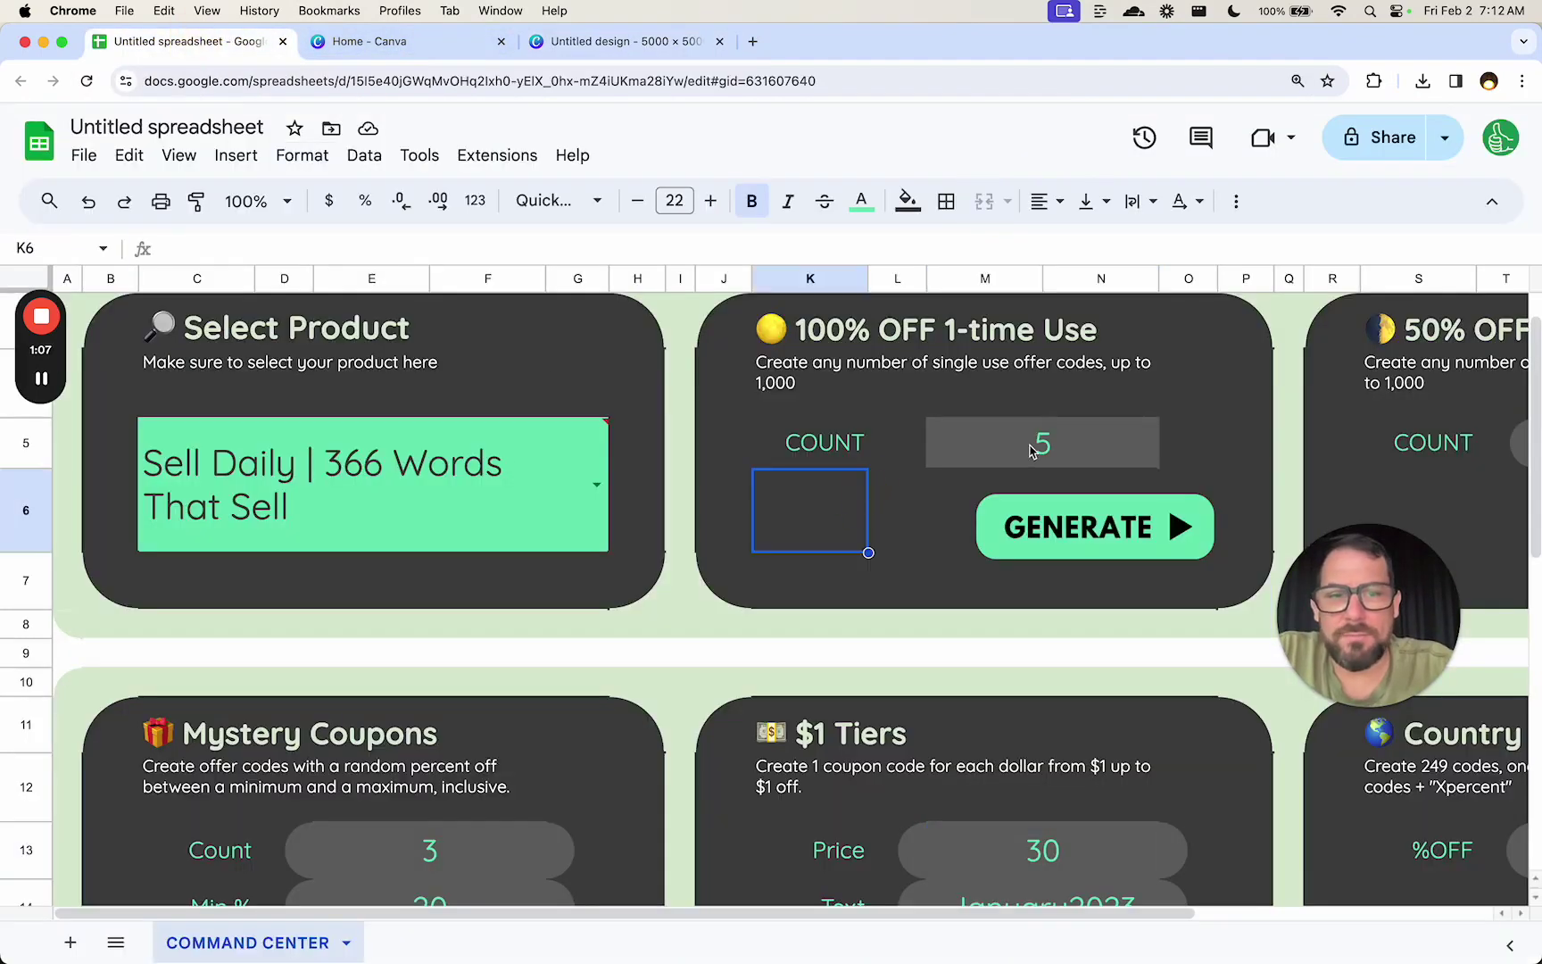
{"action": "left_click", "coordinate": [1017, 444]}
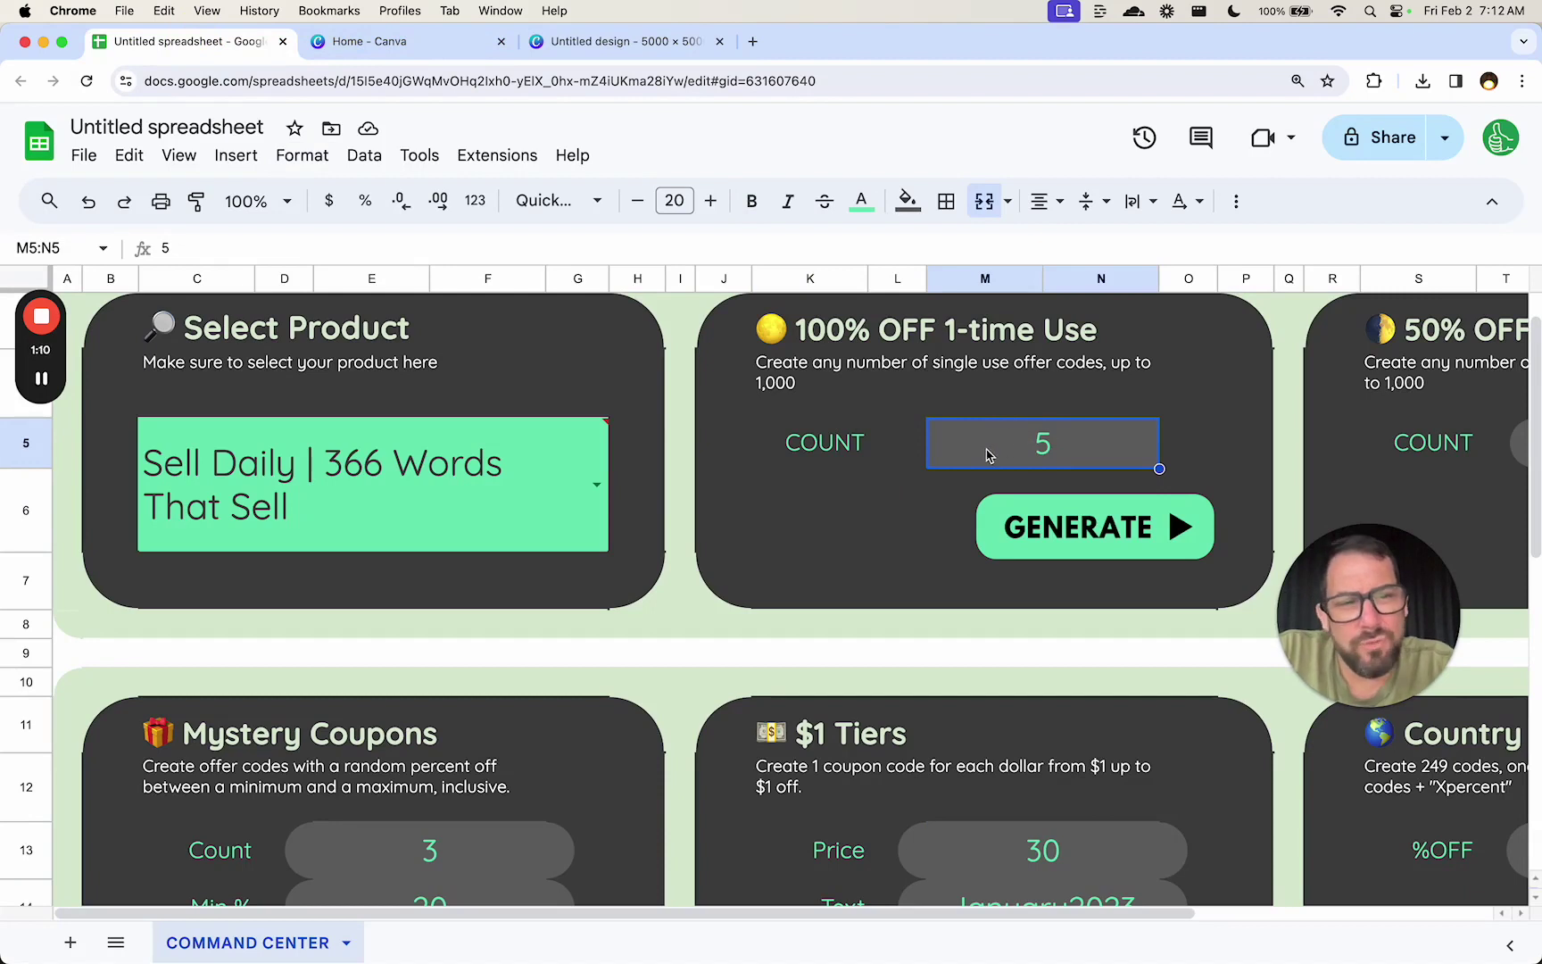
{"action": "left_click", "coordinate": [907, 204]}
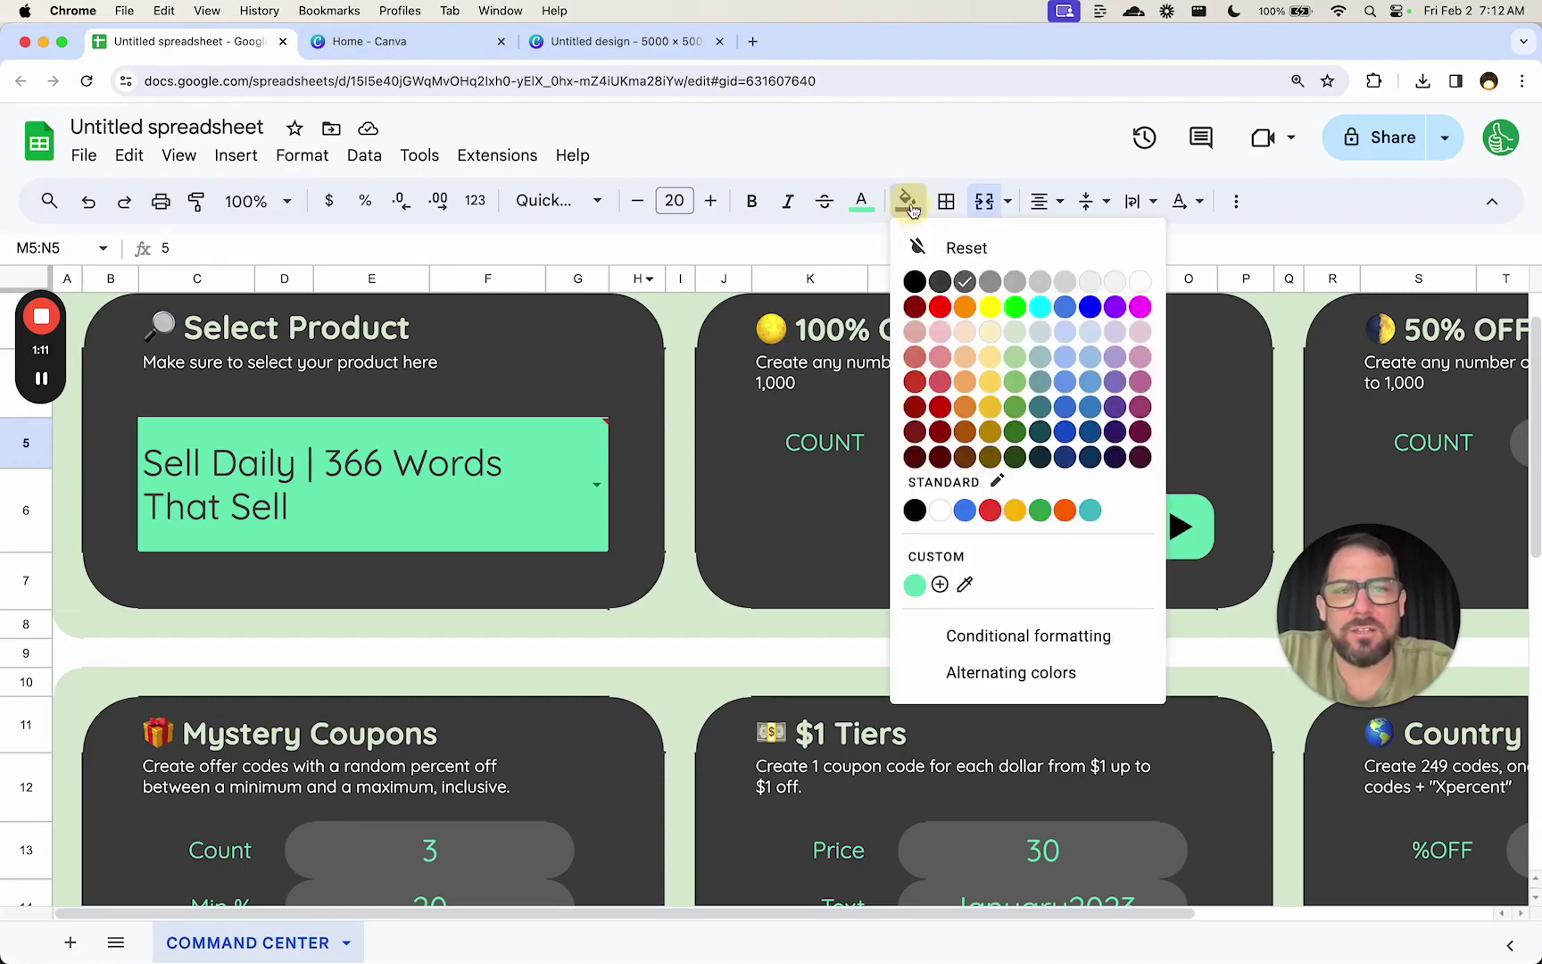
{"action": "left_click", "coordinate": [971, 284]}
{"action": "left_click", "coordinate": [1008, 406]}
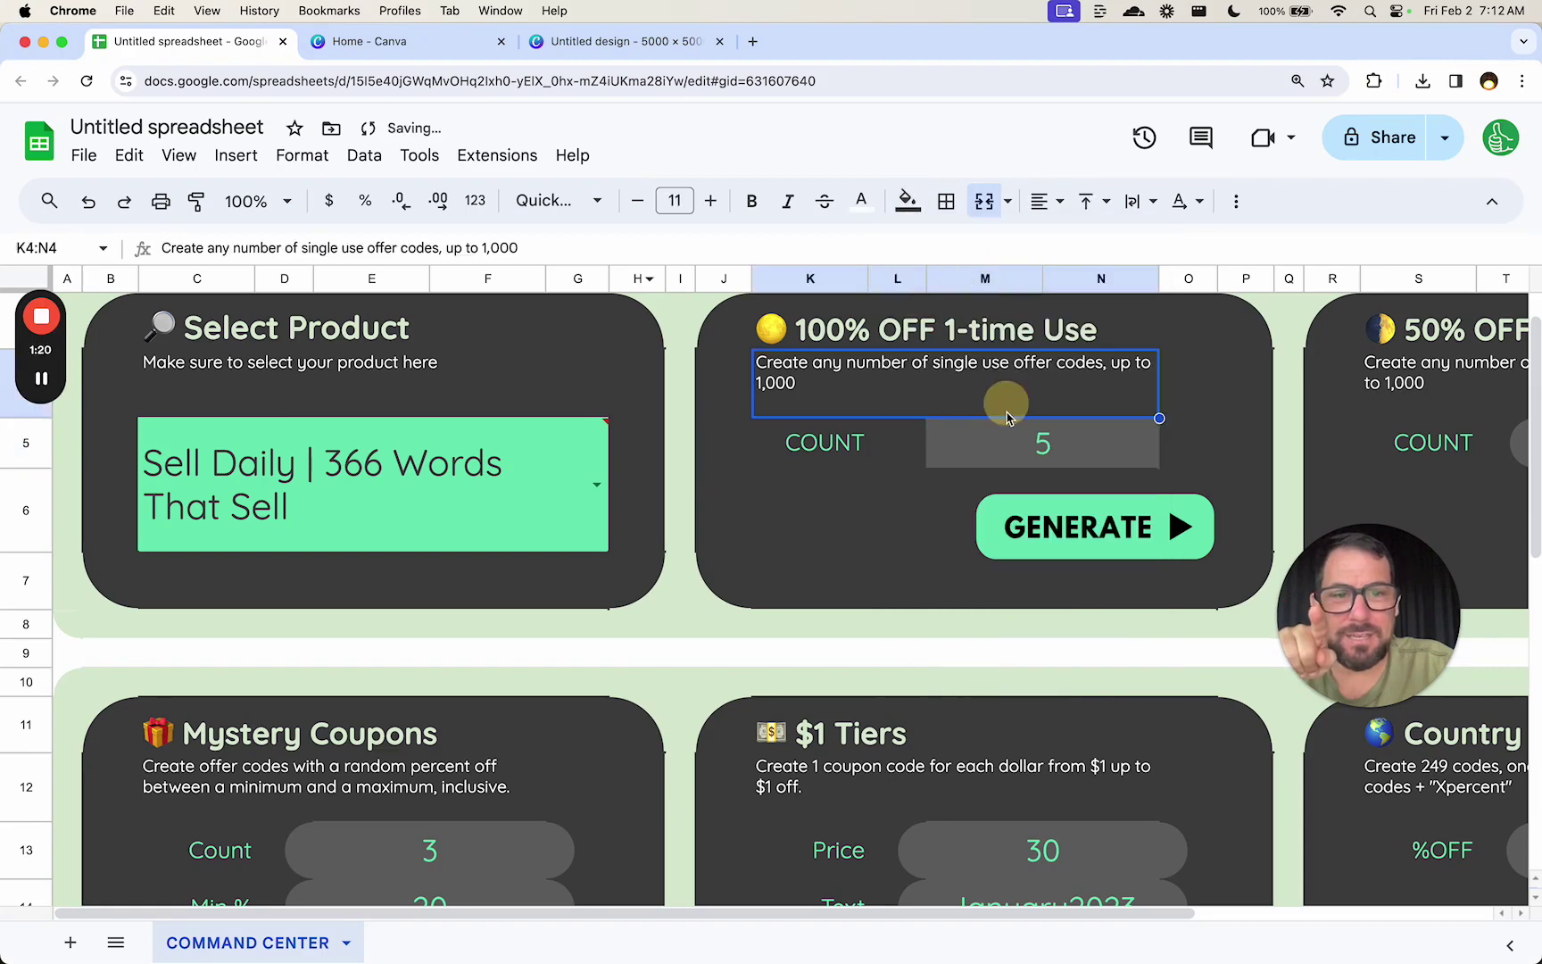
{"action": "left_click", "coordinate": [996, 446]}
{"action": "left_click", "coordinate": [905, 203]}
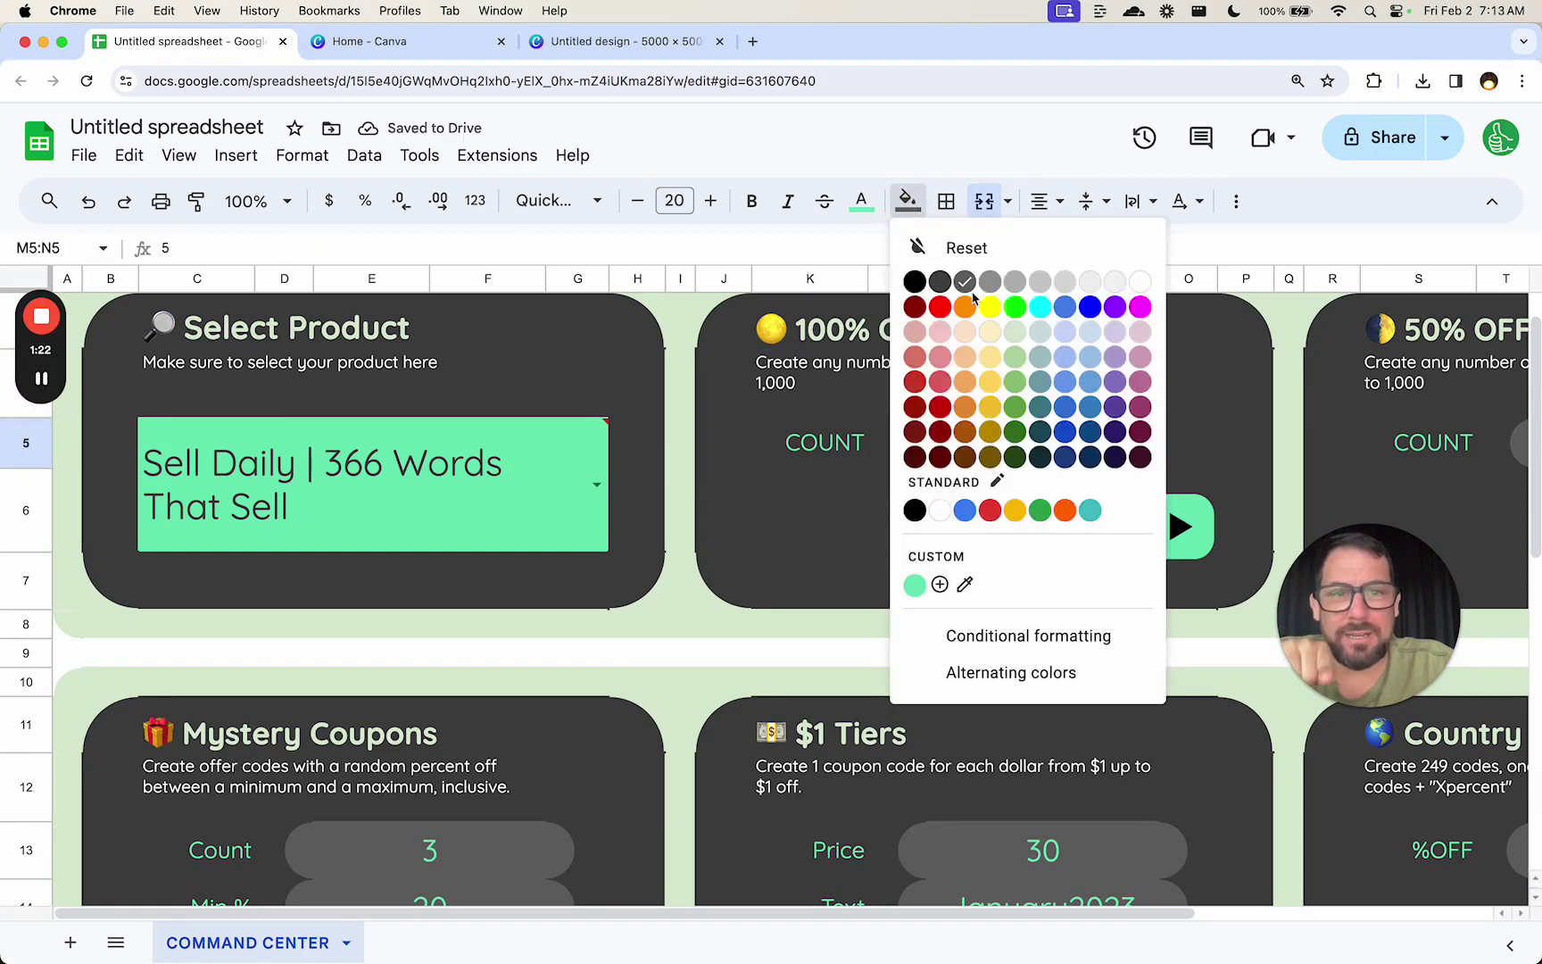
{"action": "left_click", "coordinate": [941, 585]}
{"action": "left_click", "coordinate": [618, 642]}
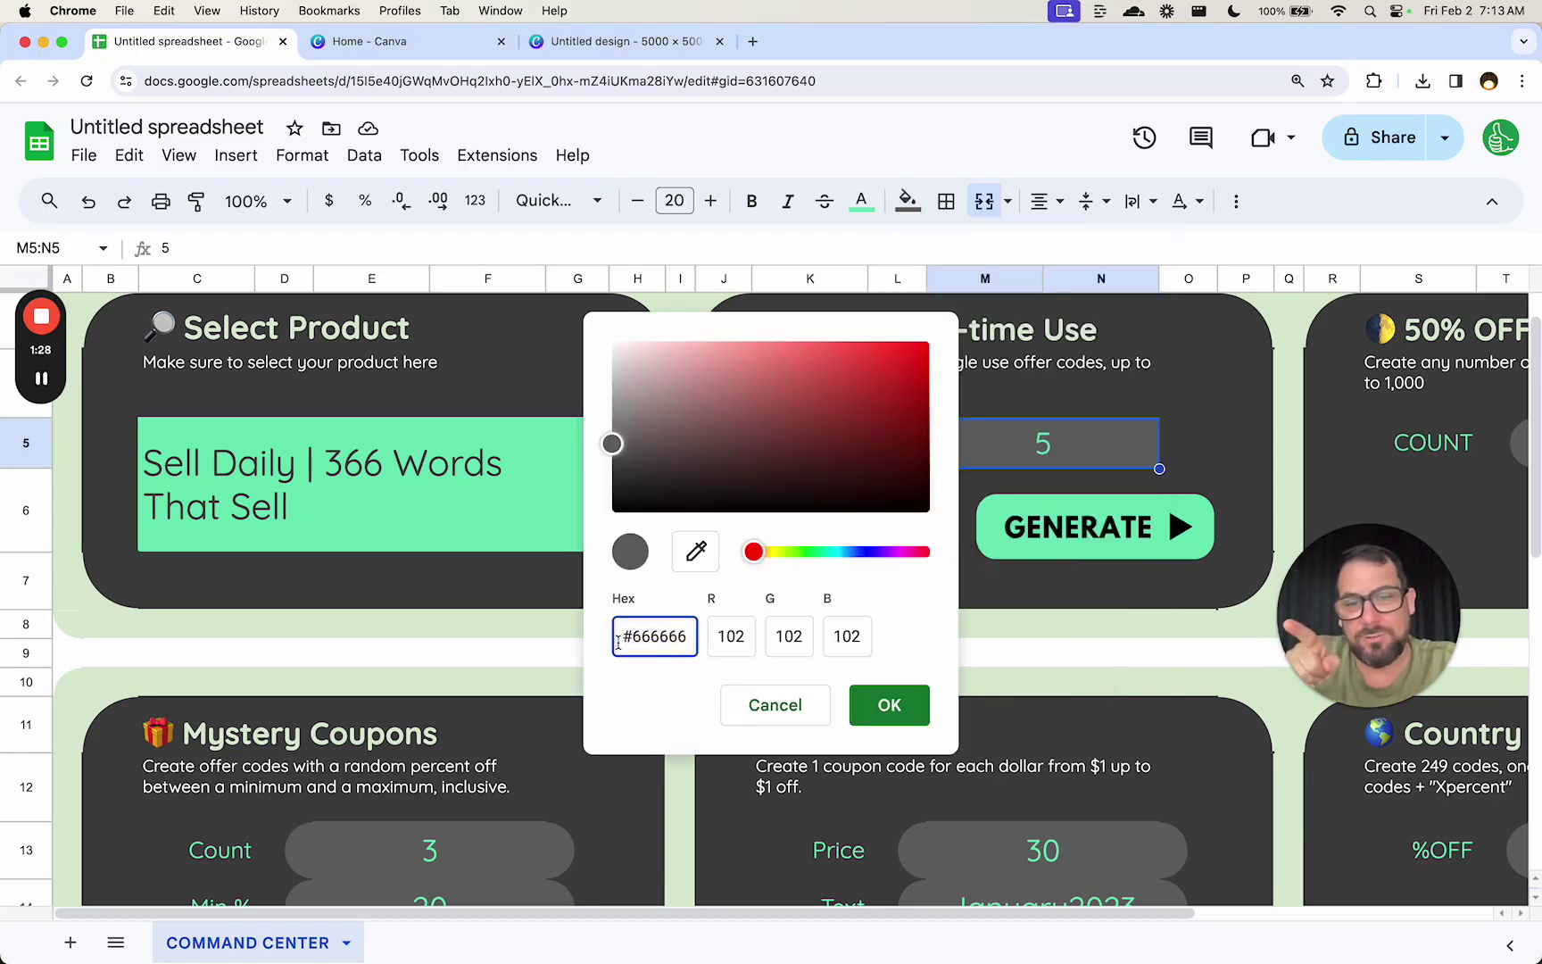
{"action": "triple_click", "coordinate": [622, 639]}
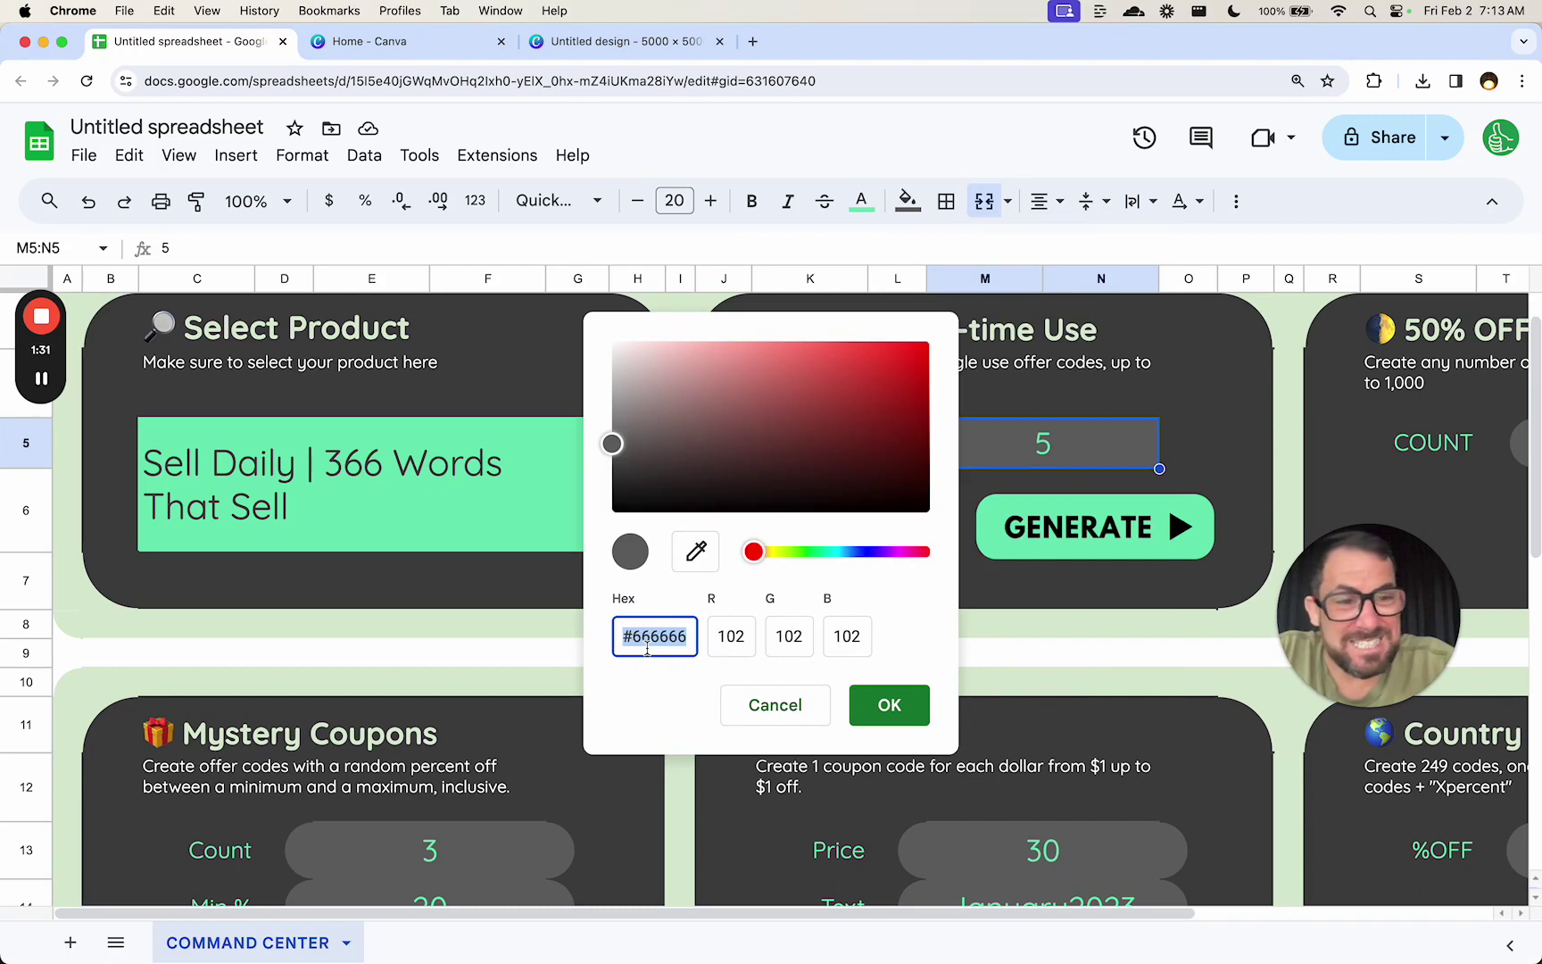
{"action": "left_click_drag", "start_coordinate": [631, 648], "coordinate": [708, 649]}
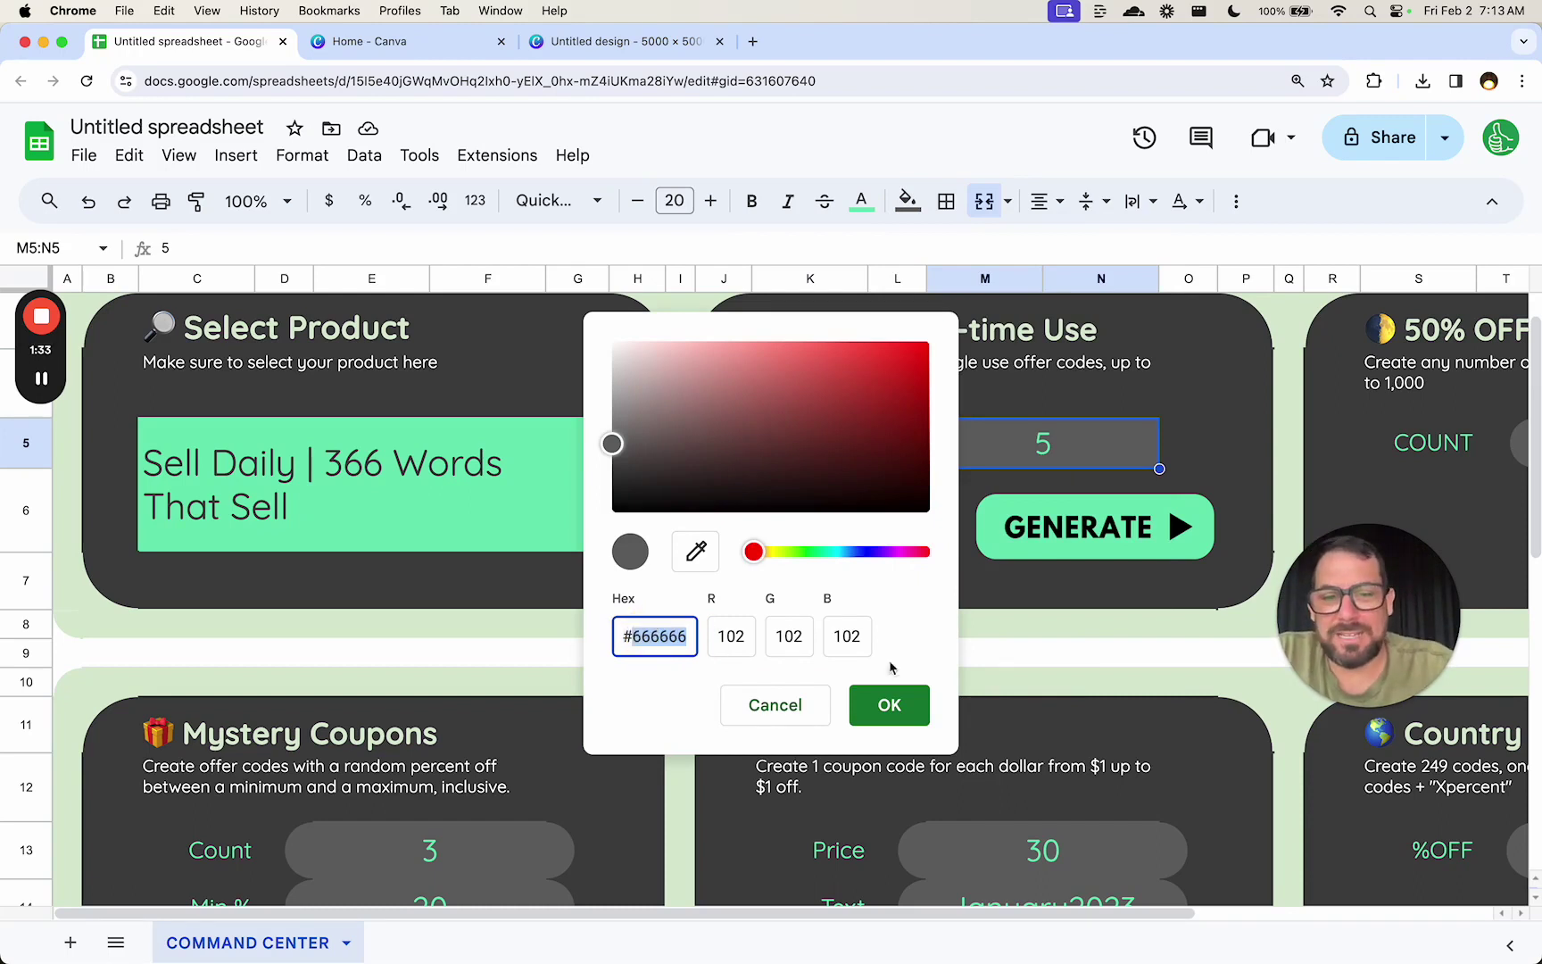
{"action": "left_click", "coordinate": [903, 705]}
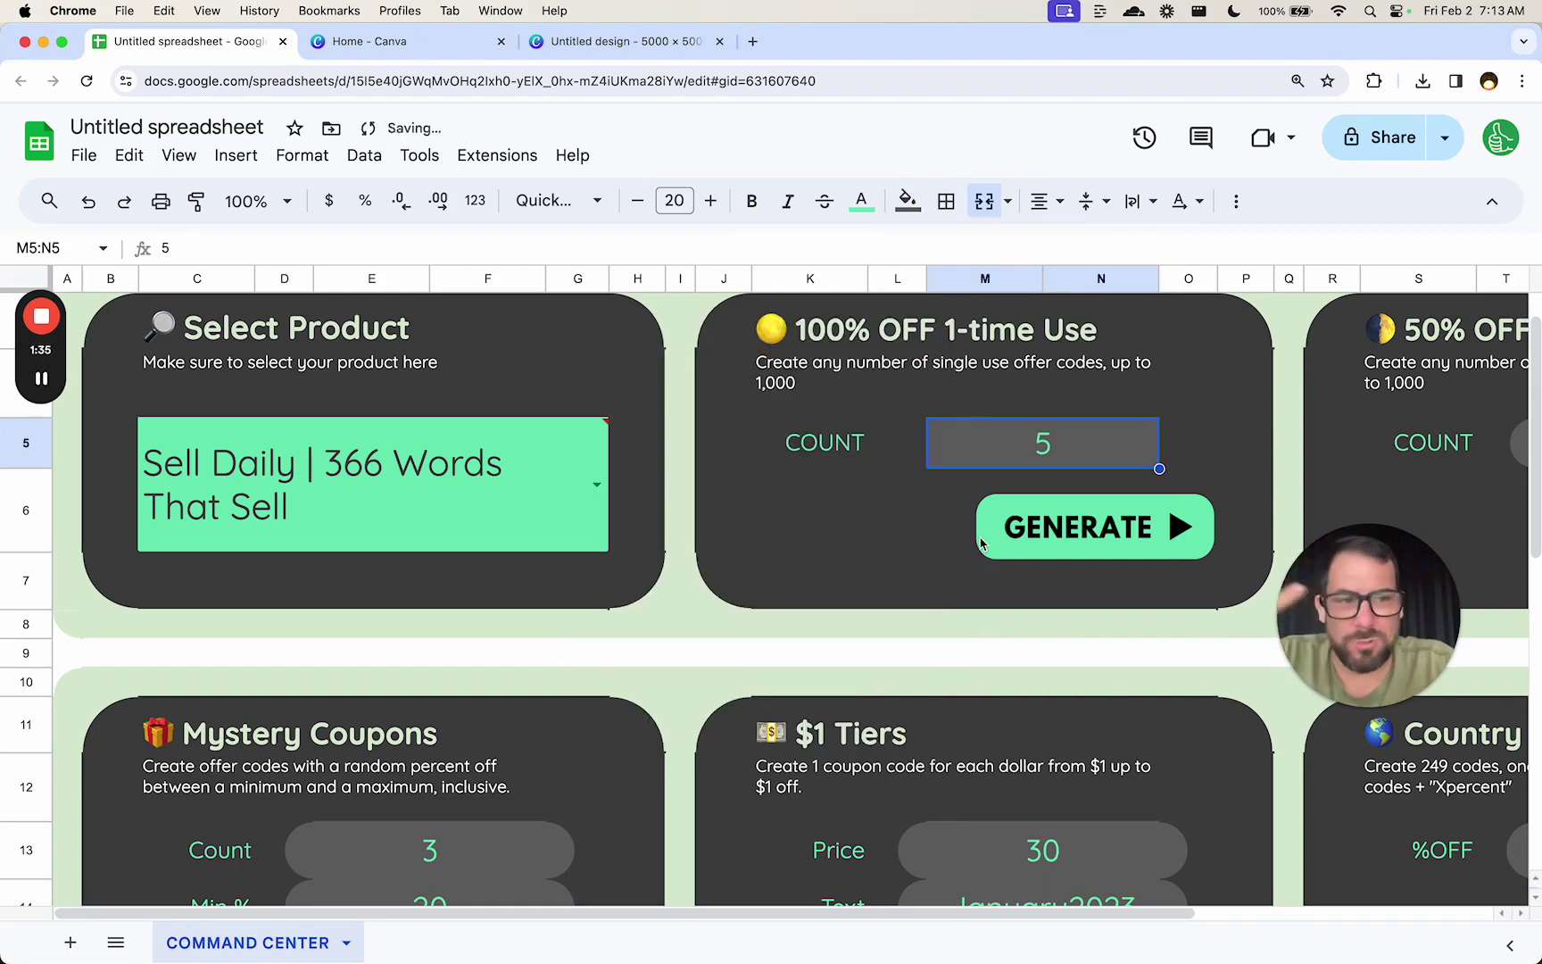
In Canva, recolour the circle with the new custom colour 666666
{"action": "left_click", "coordinate": [599, 44]}
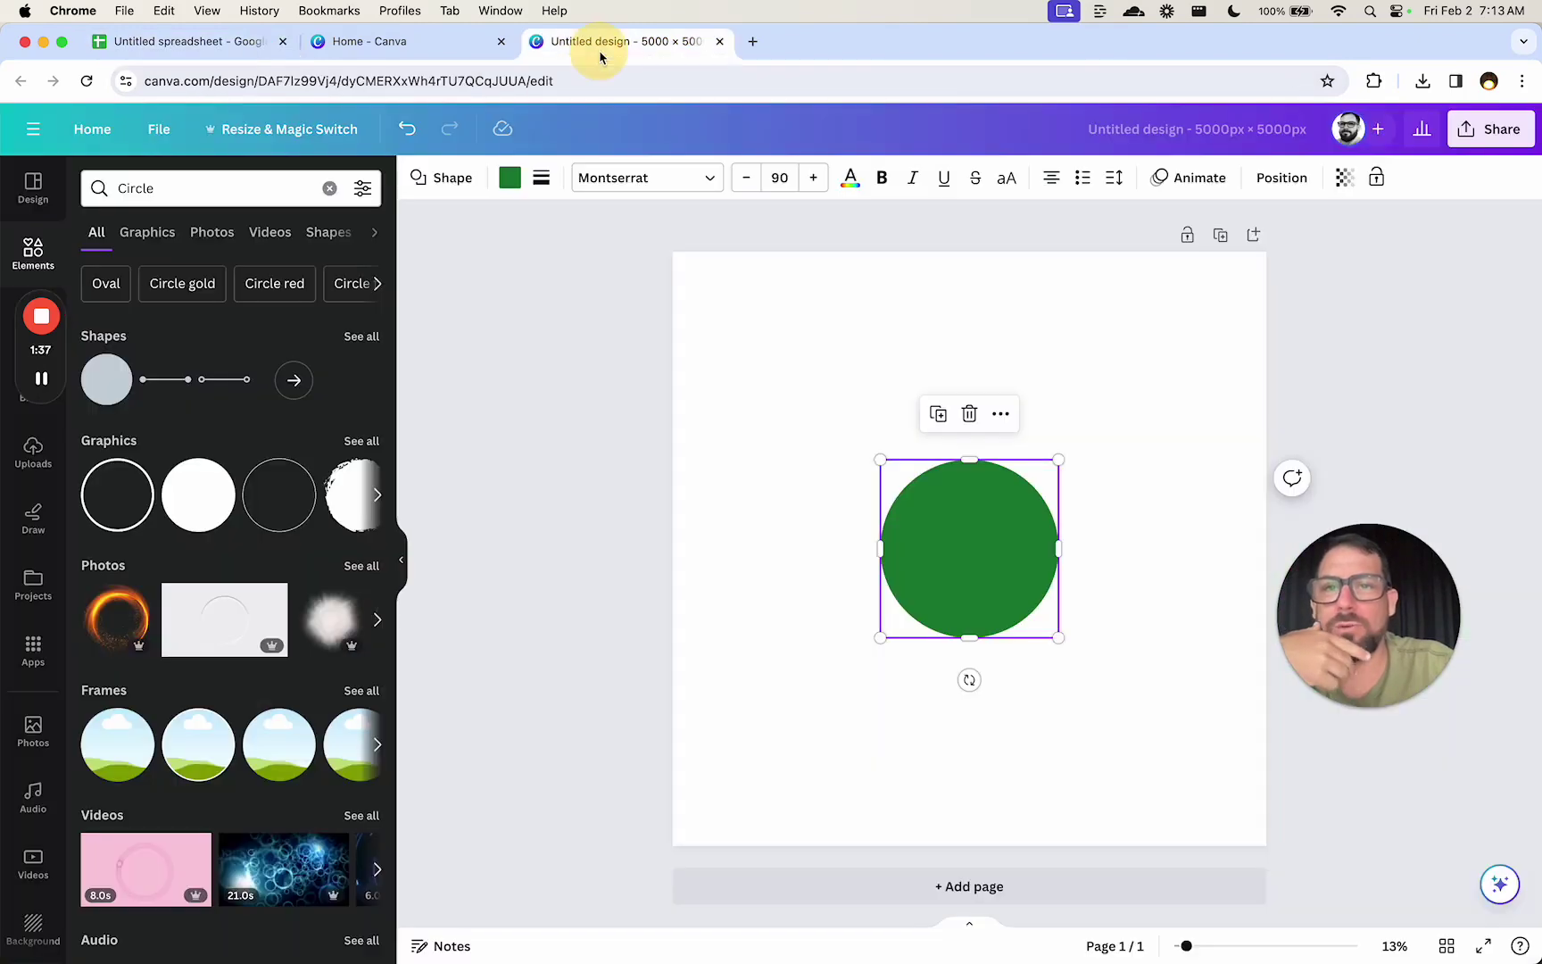
{"action": "left_click", "coordinate": [510, 178]}
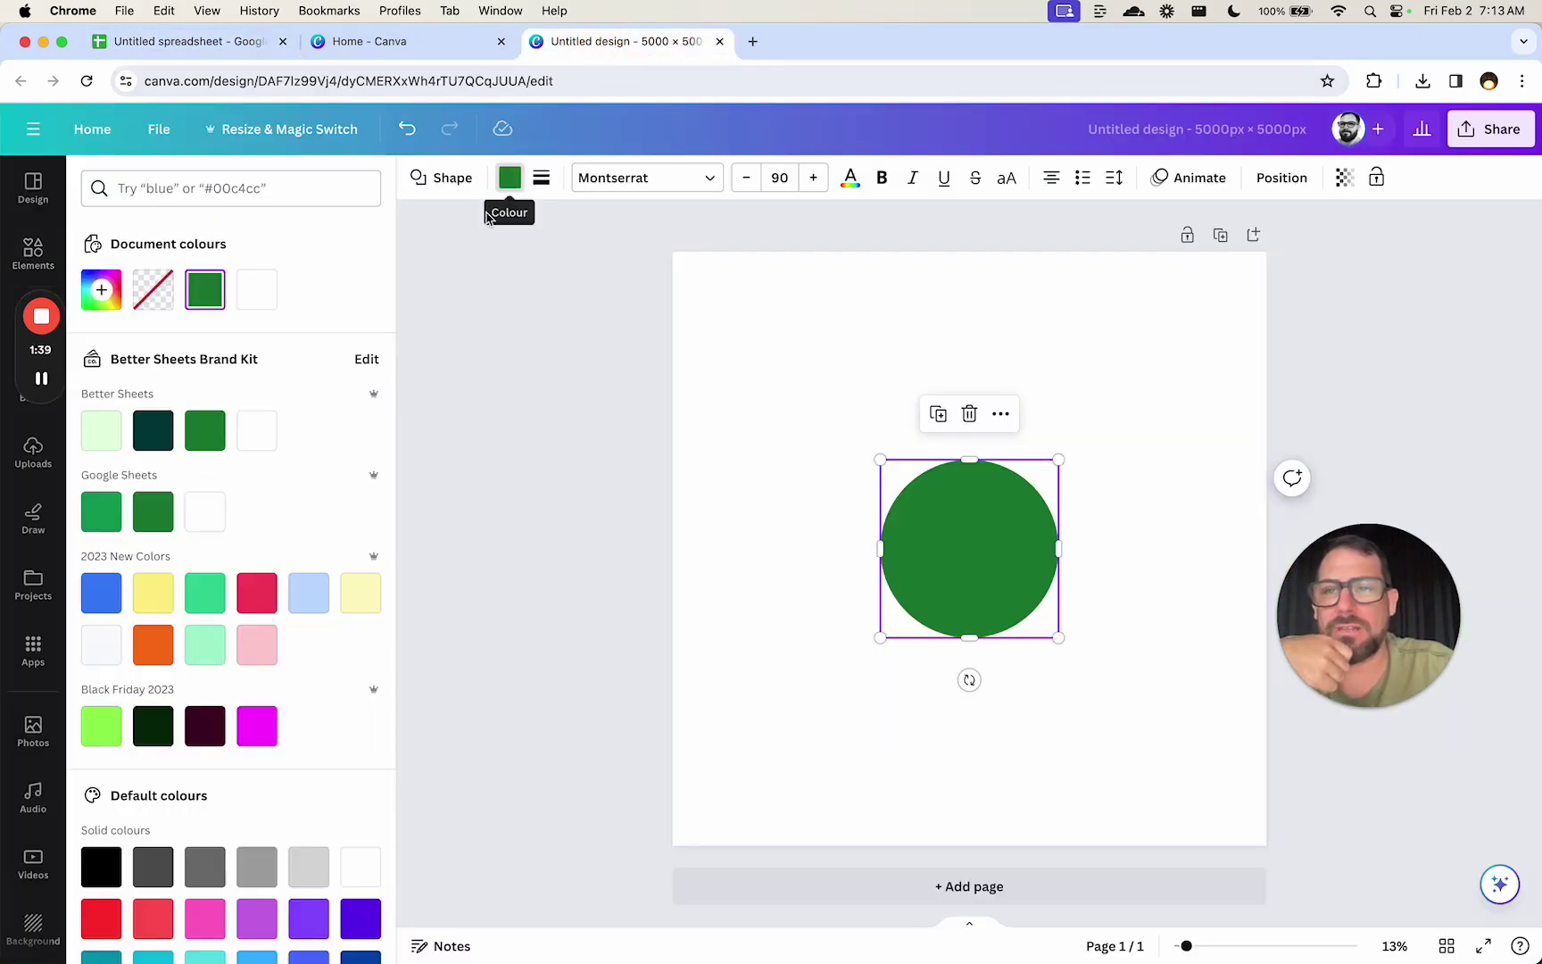
{"action": "left_click", "coordinate": [101, 289]}
{"action": "left_click_drag", "start_coordinate": [229, 523], "coordinate": [190, 515]}
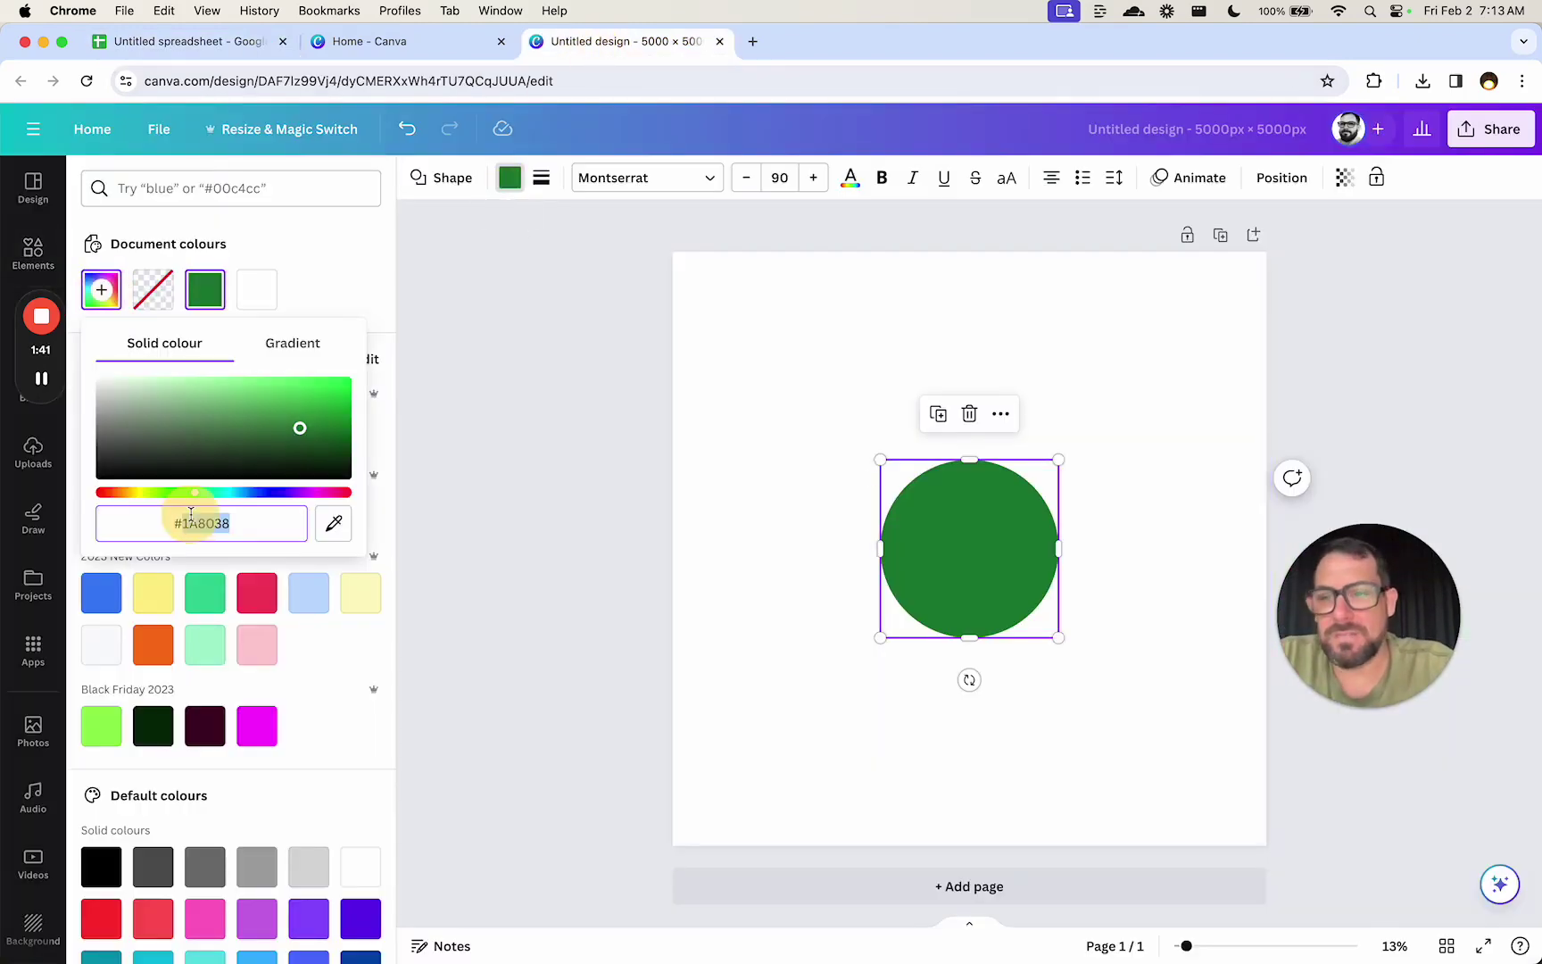
{"action": "type", "text": "666666"}
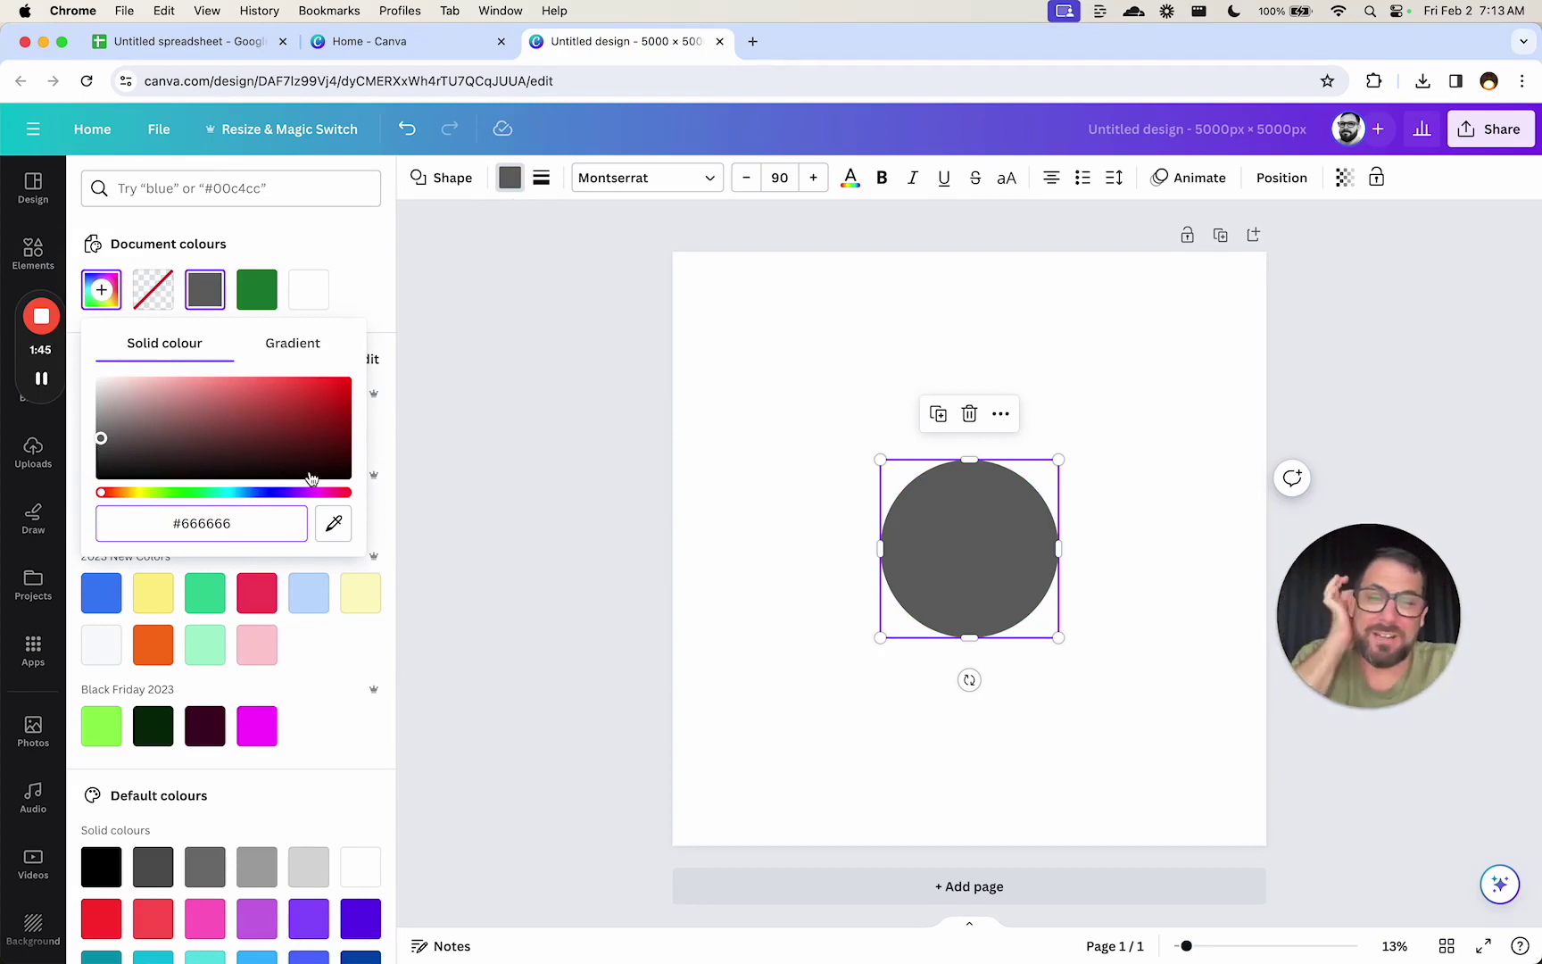
Enlarge the gray circle to about 3,606 px and slide it half off the page's left edge
{"action": "left_click", "coordinate": [750, 493]}
{"action": "left_click", "coordinate": [938, 519]}
{"action": "left_click", "coordinate": [978, 533]}
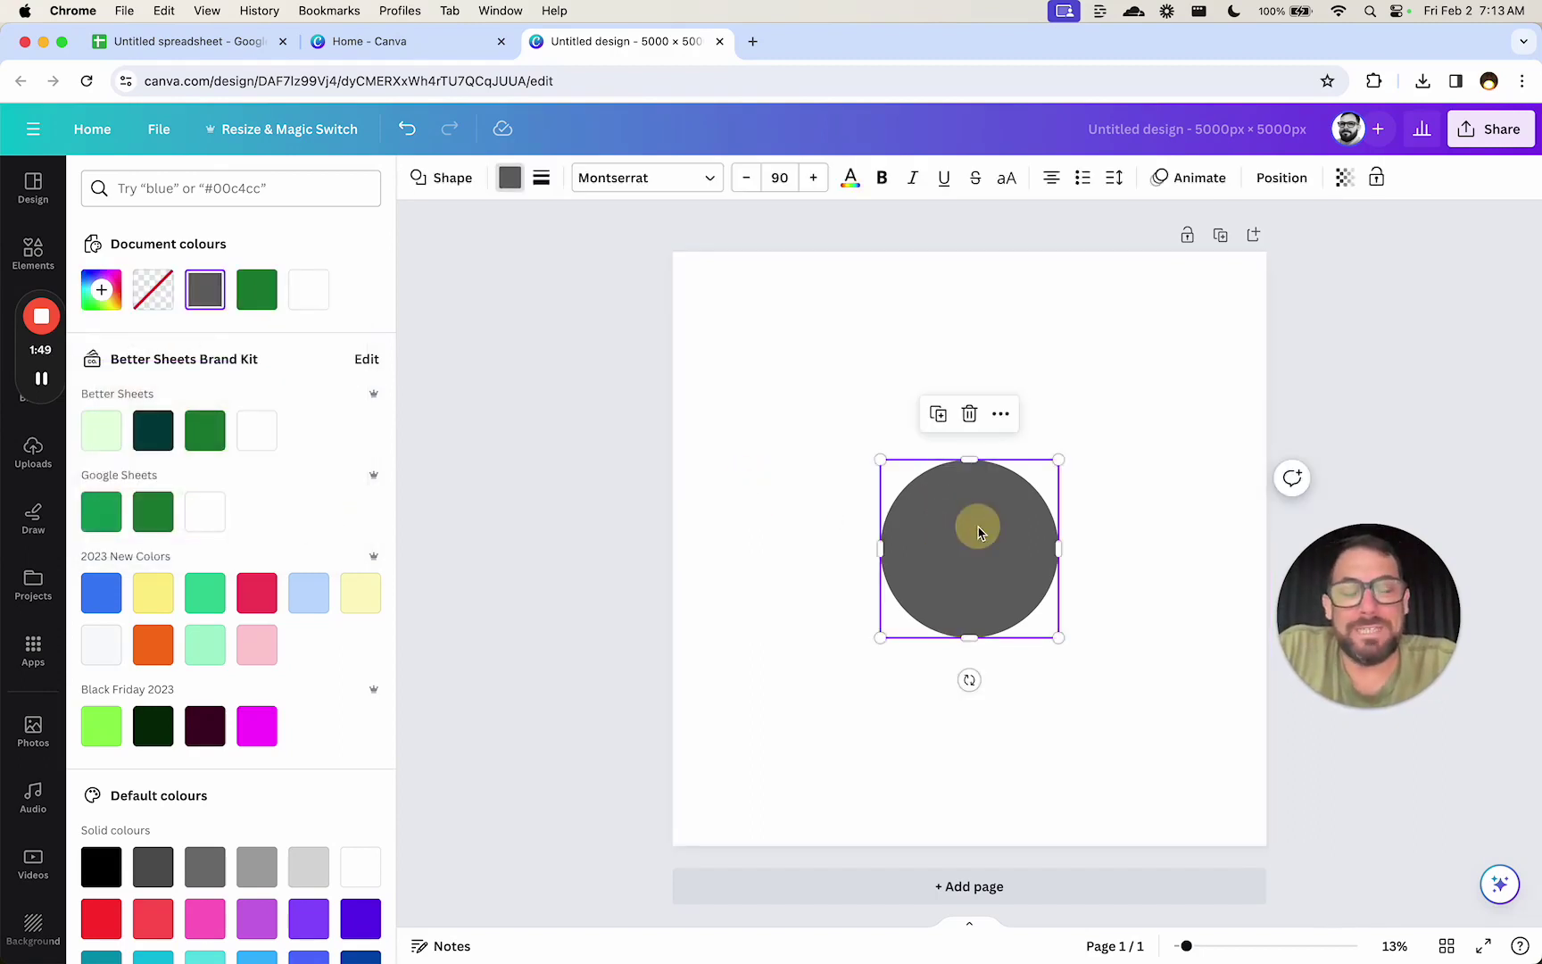
{"action": "left_click_drag", "start_coordinate": [880, 460], "coordinate": [547, 272]}
{"action": "left_click_drag", "start_coordinate": [836, 420], "coordinate": [693, 513]}
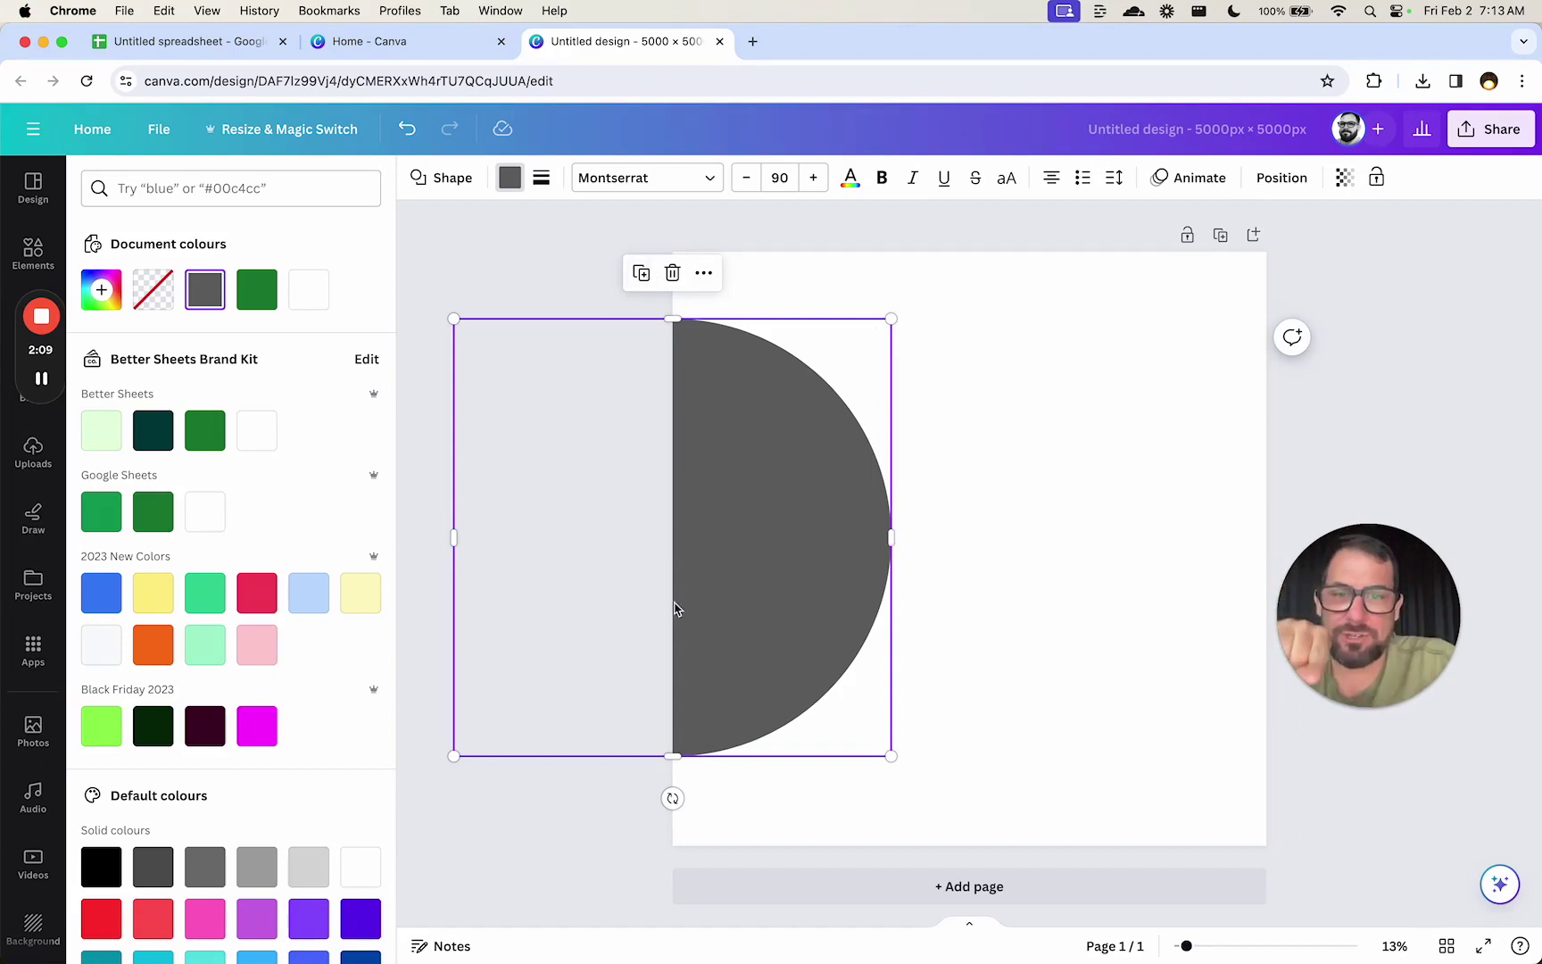
Snap the half-circle to the vertical centre and grow it to about 4,108 px, filling the page height
{"action": "left_click", "coordinate": [750, 507]}
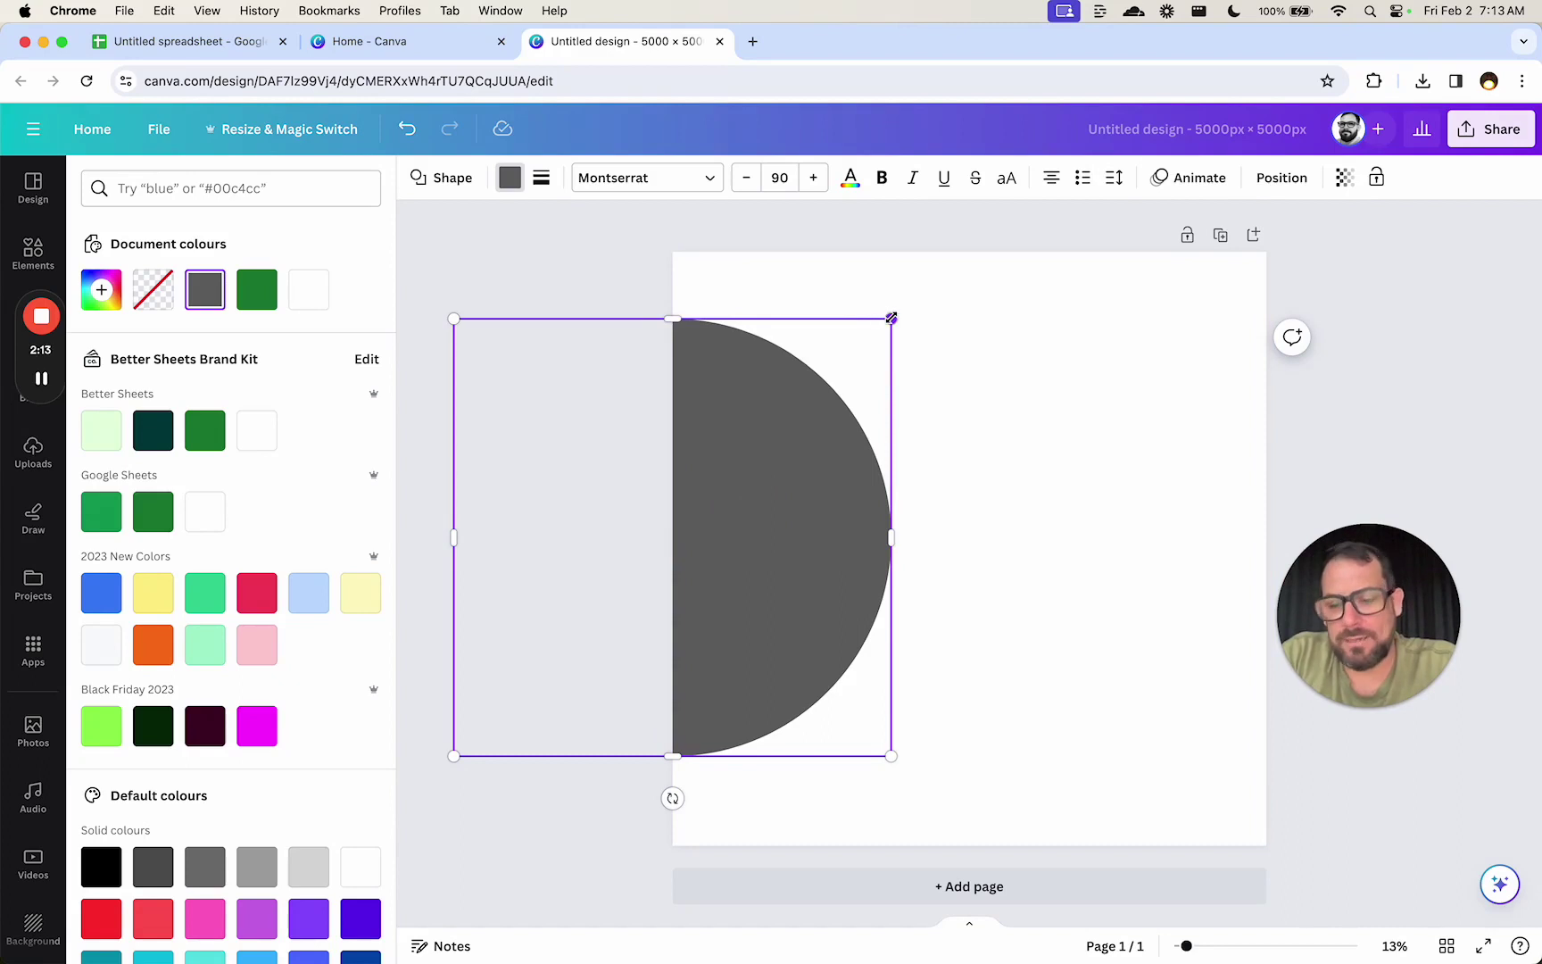
{"action": "left_click_drag", "start_coordinate": [768, 498], "coordinate": [767, 509]}
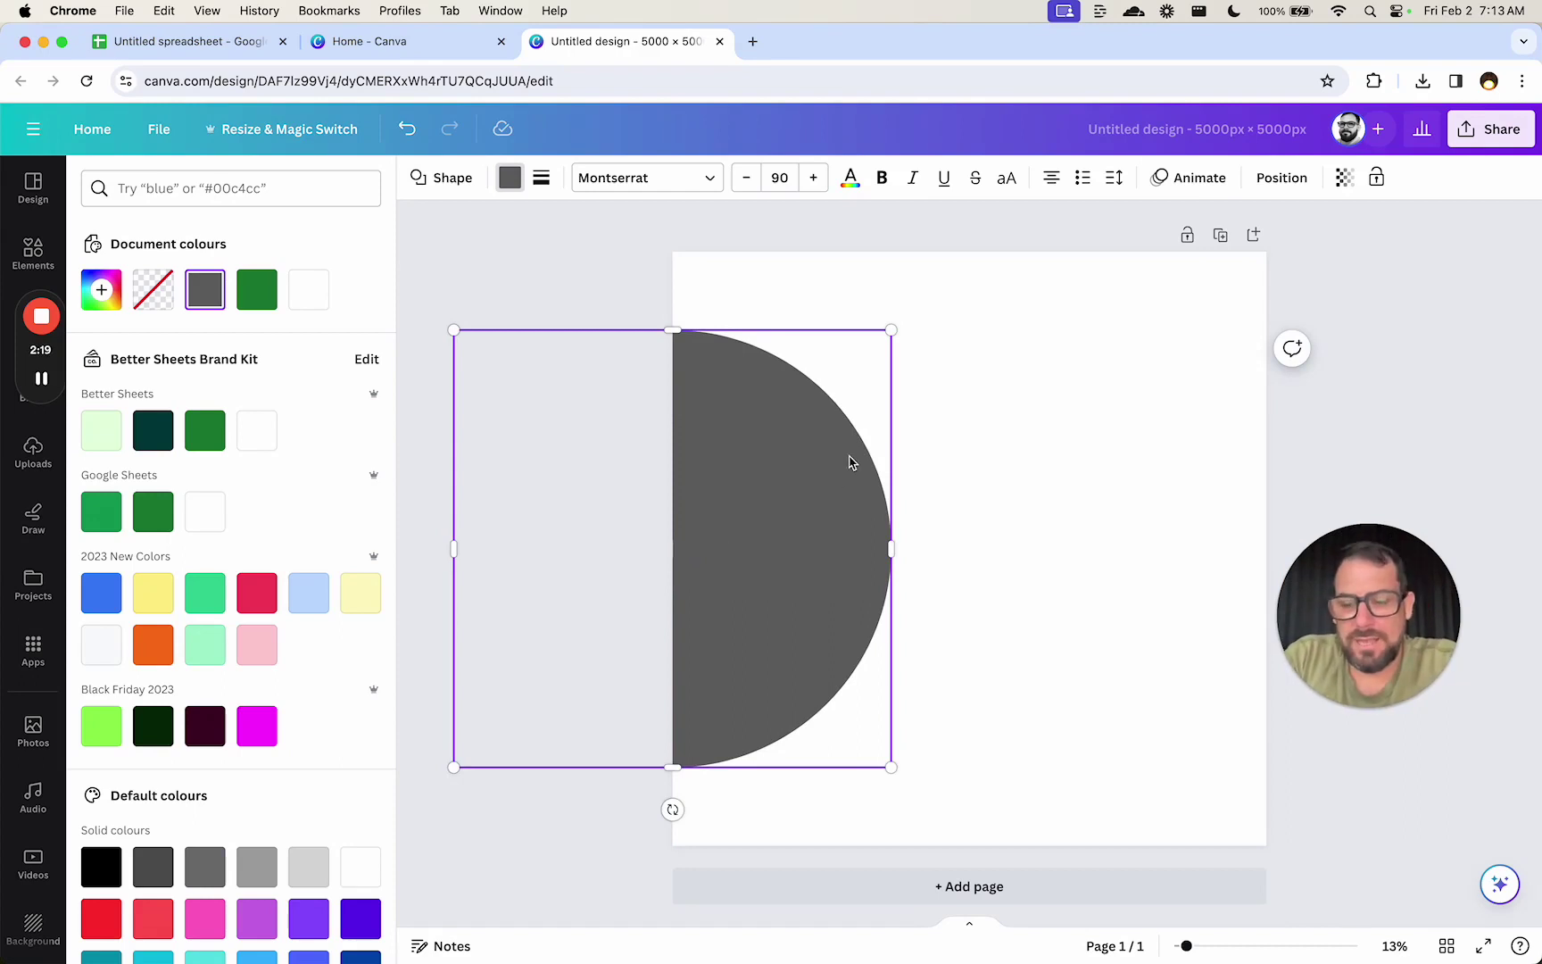
{"action": "left_click_drag", "start_coordinate": [890, 331], "coordinate": [981, 268]}
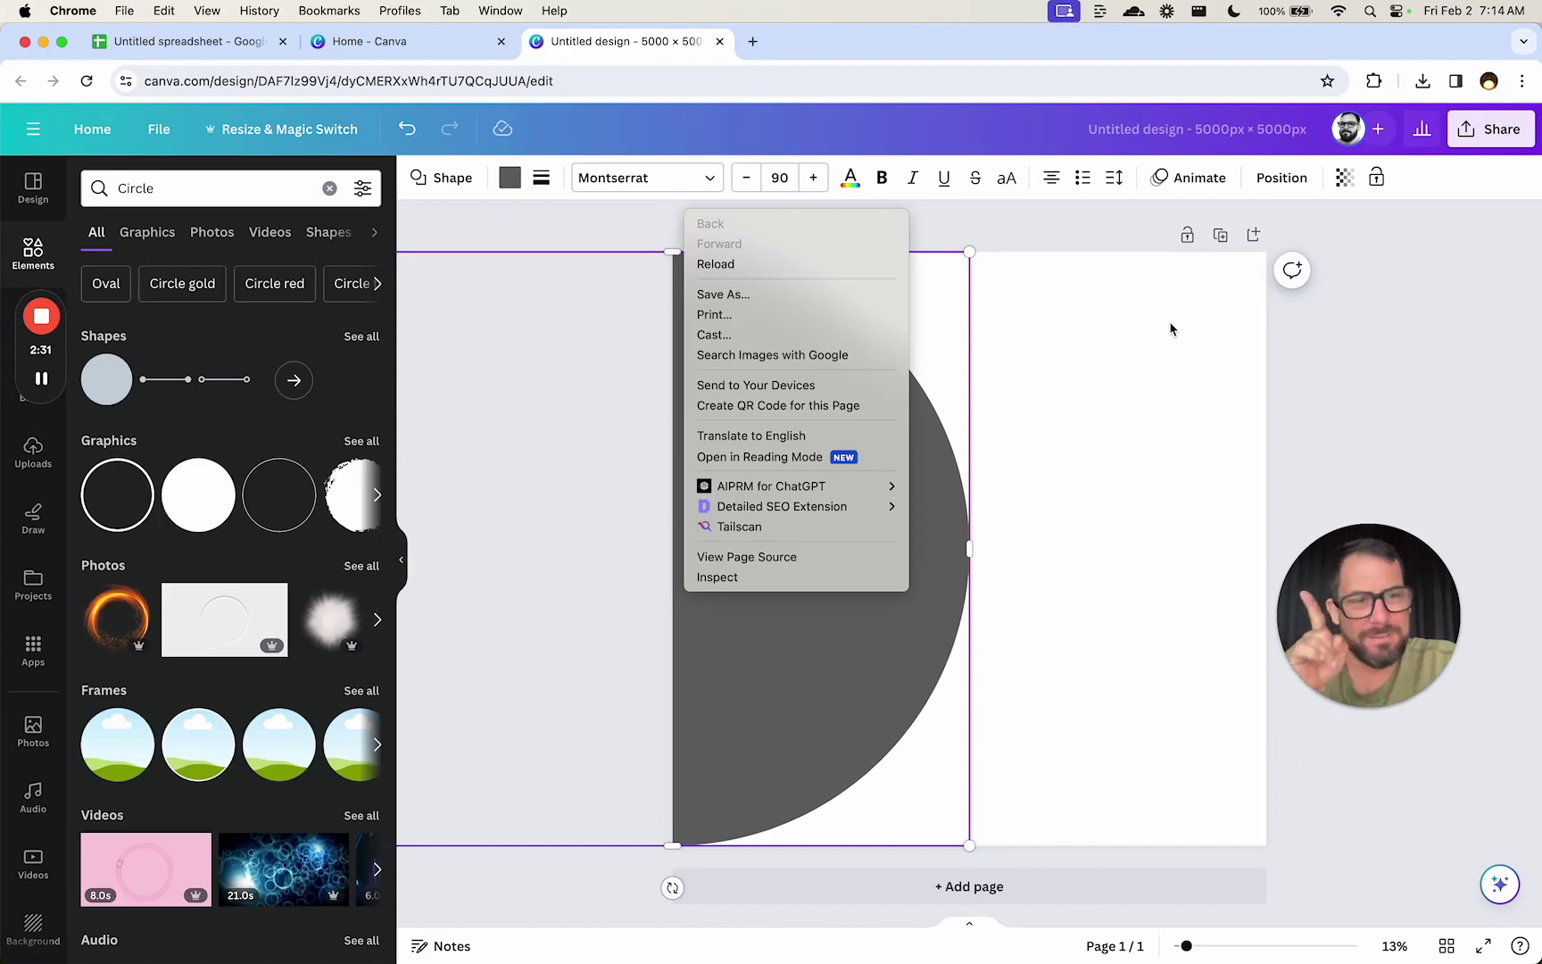
Confirm the half-circle's border weight is 0, then begin editing the design title
{"action": "left_click", "coordinate": [1172, 329]}
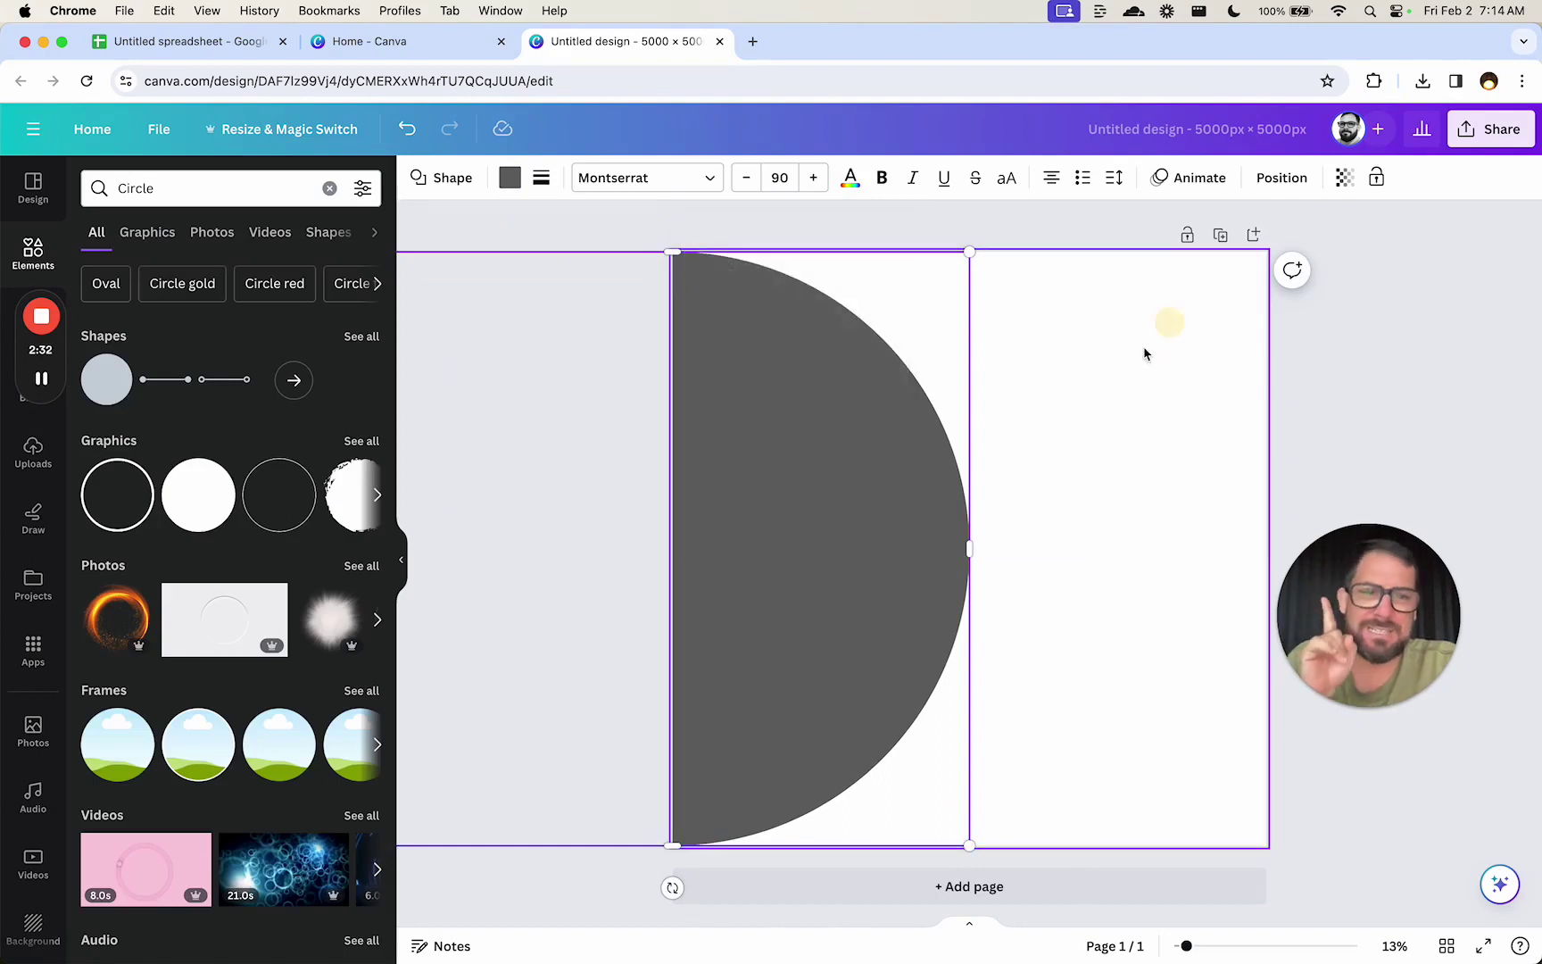
{"action": "left_click", "coordinate": [1105, 555]}
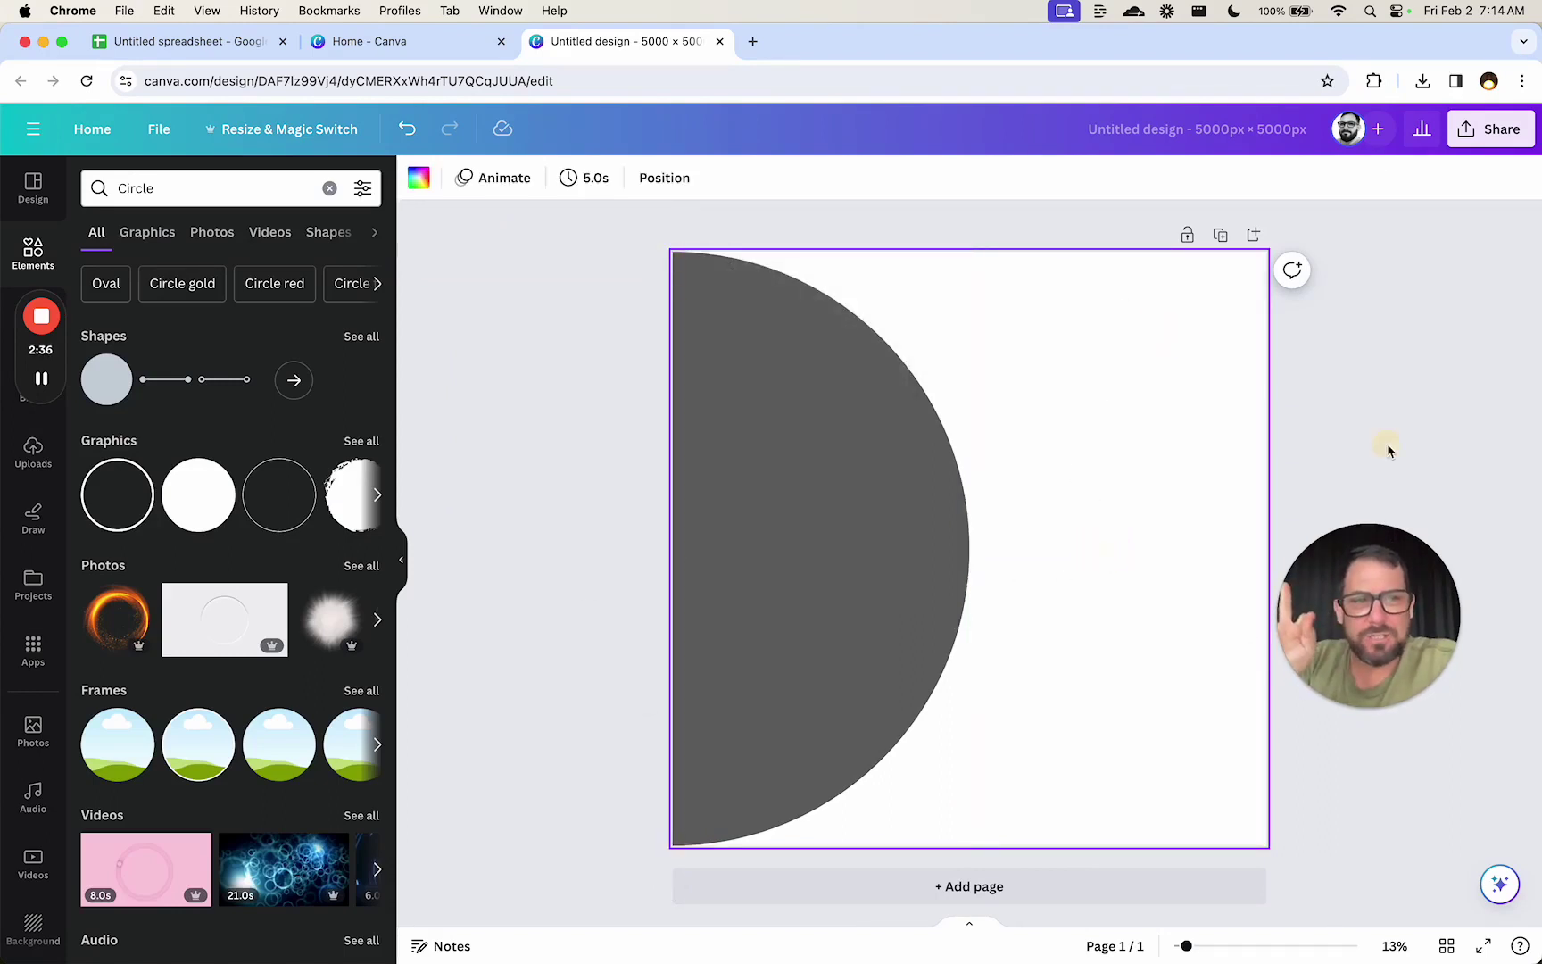
{"action": "left_click", "coordinate": [855, 401]}
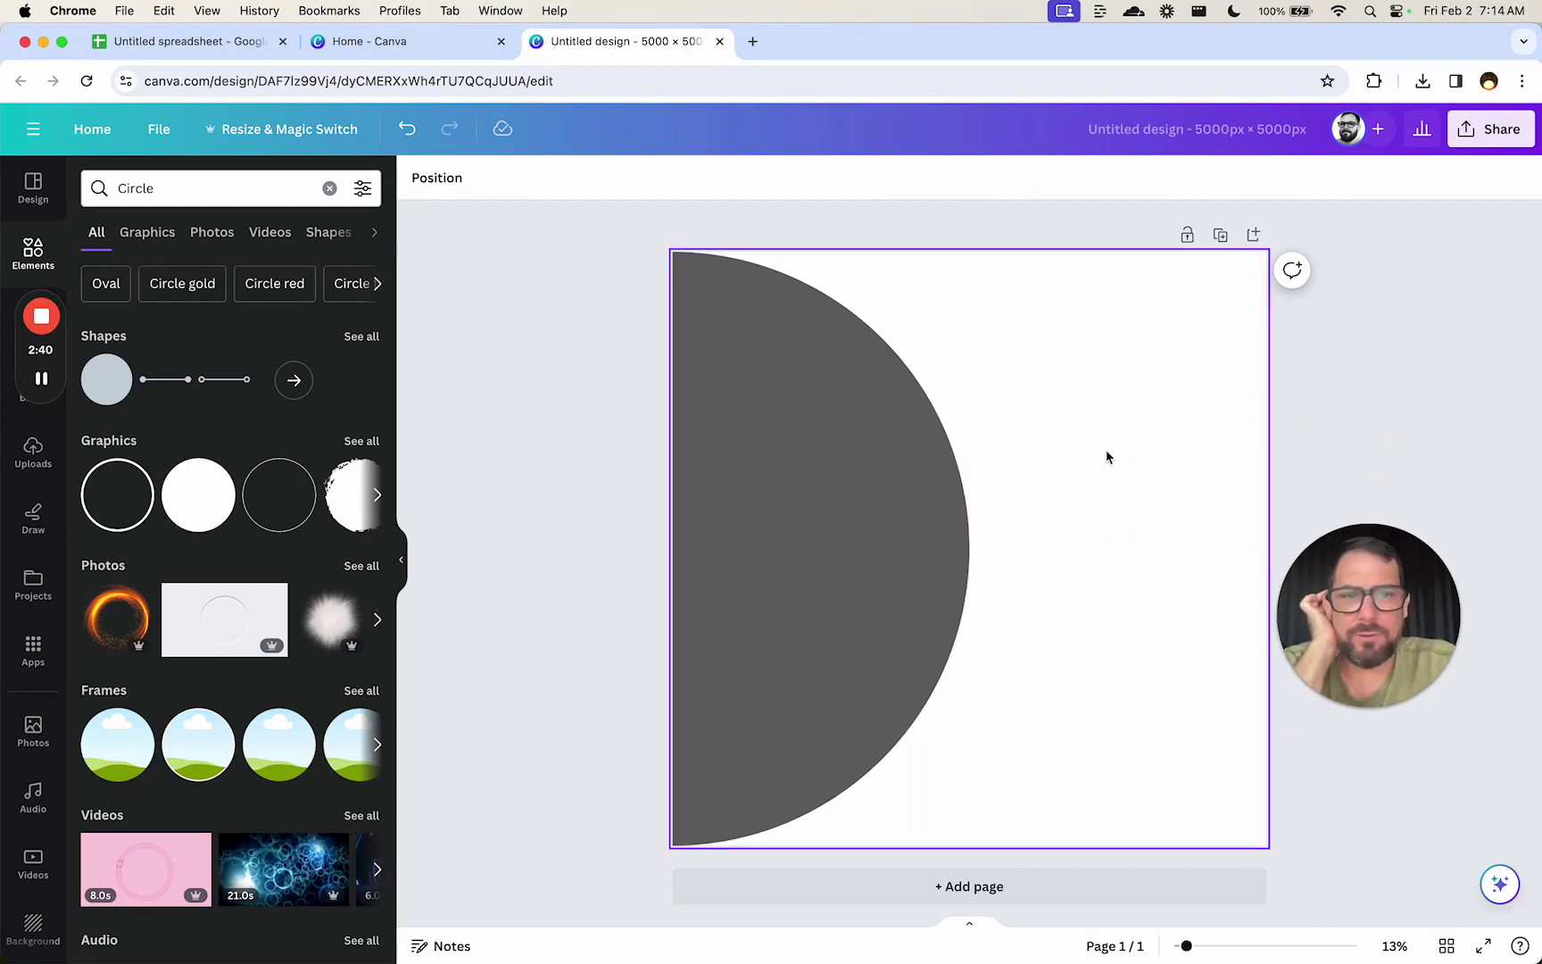
{"action": "left_click", "coordinate": [810, 484]}
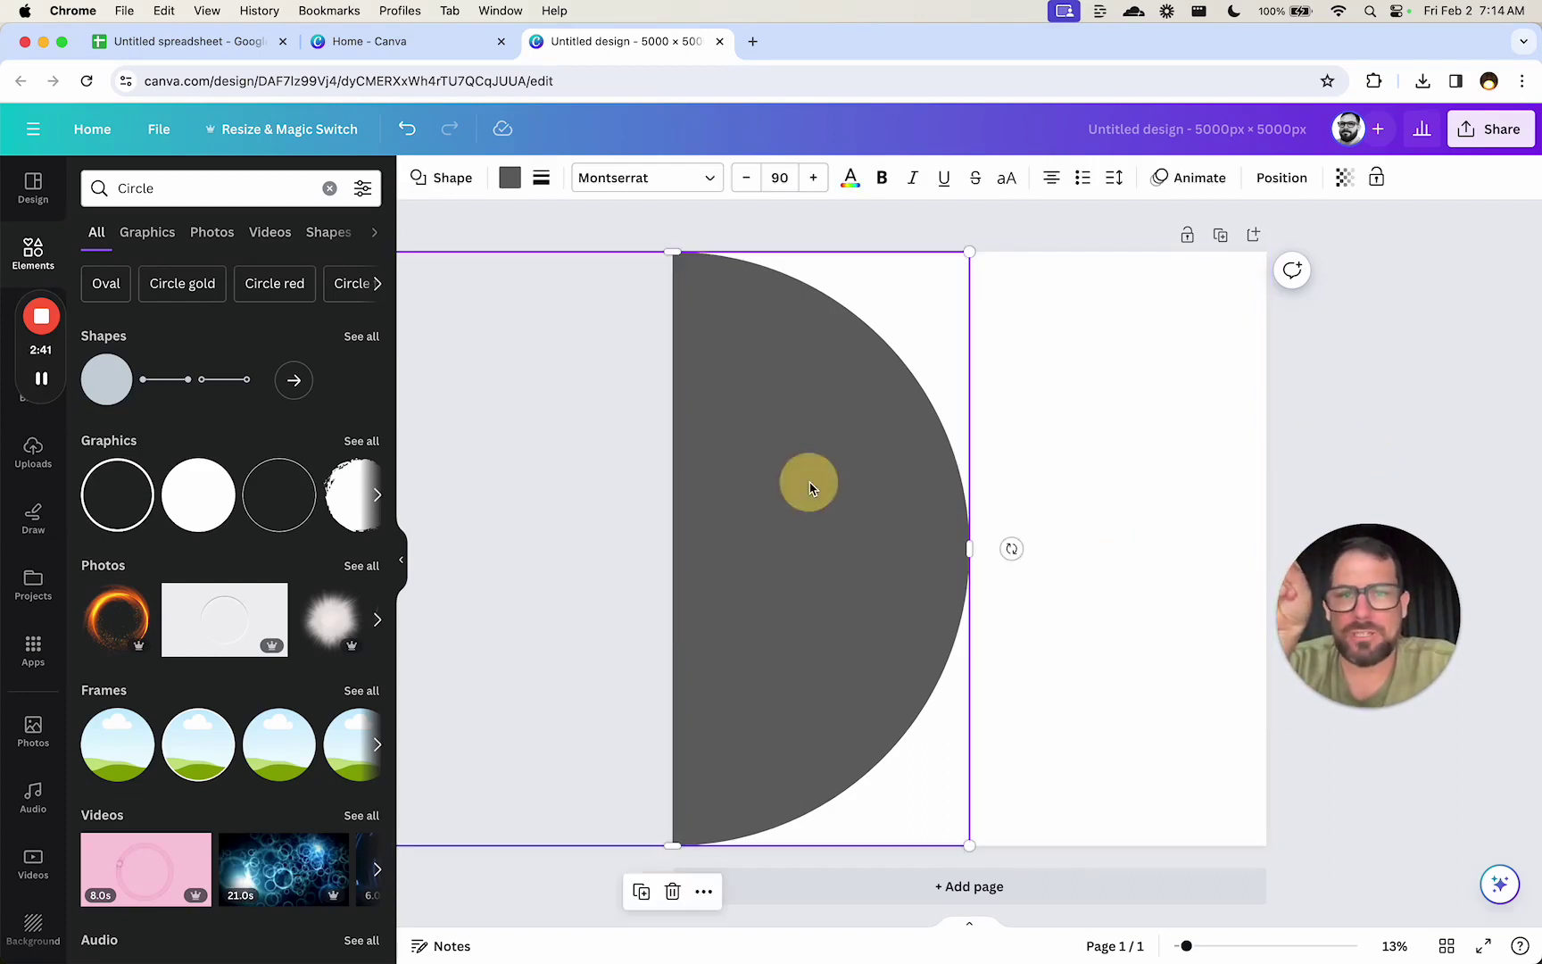
{"action": "left_click", "coordinate": [540, 178]}
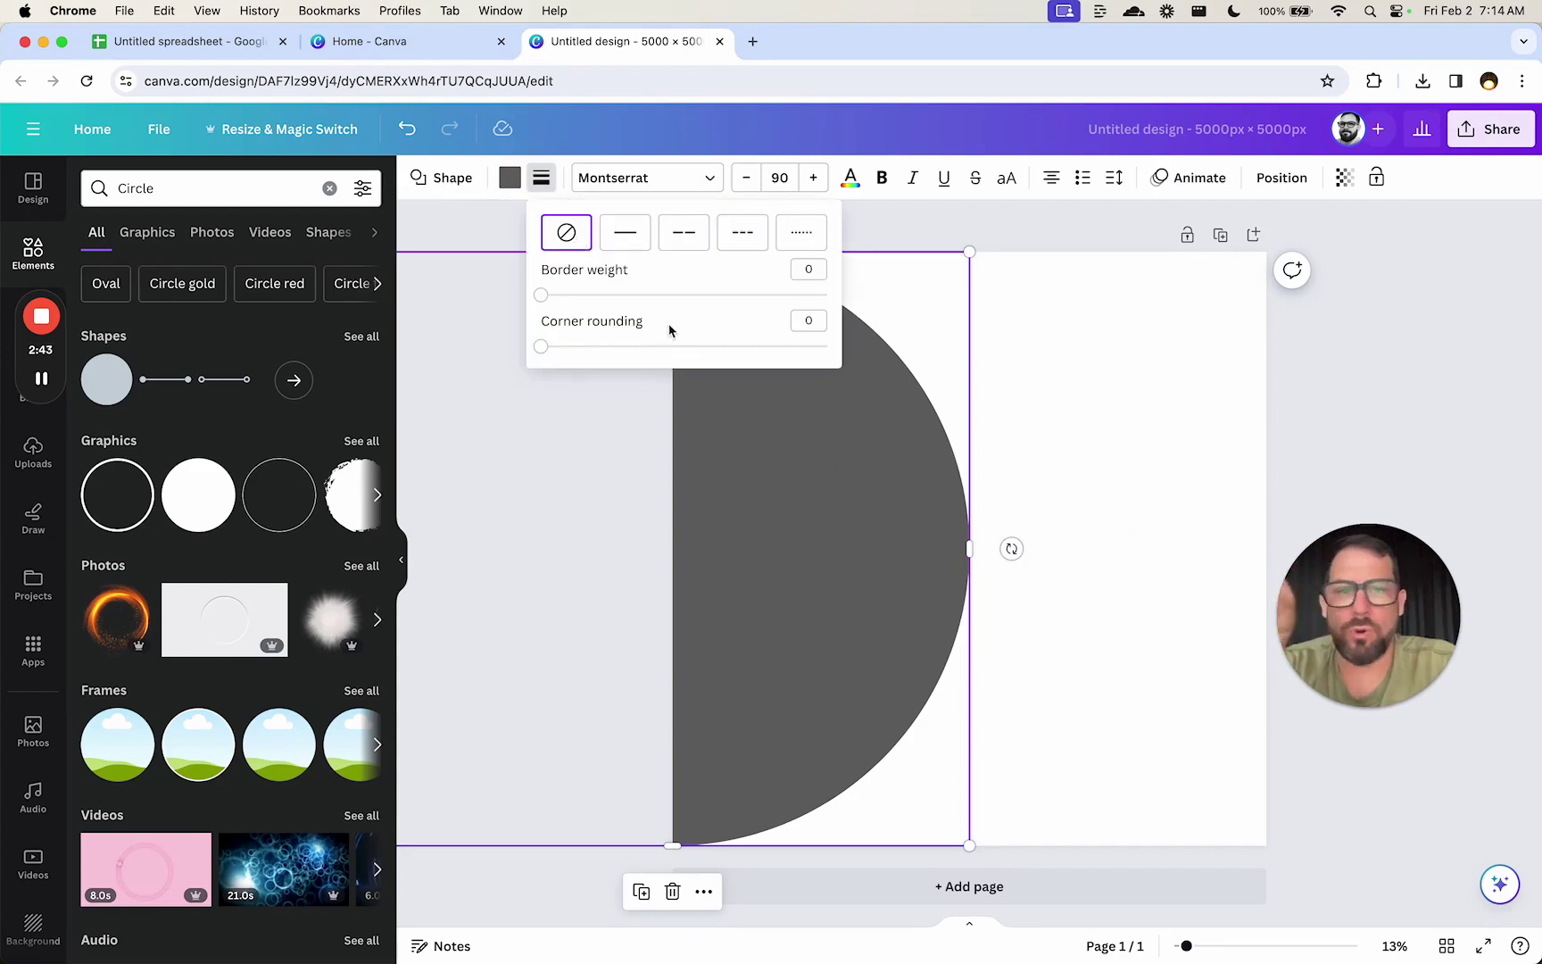
{"action": "left_click", "coordinate": [1088, 420]}
{"action": "left_click", "coordinate": [1180, 134]}
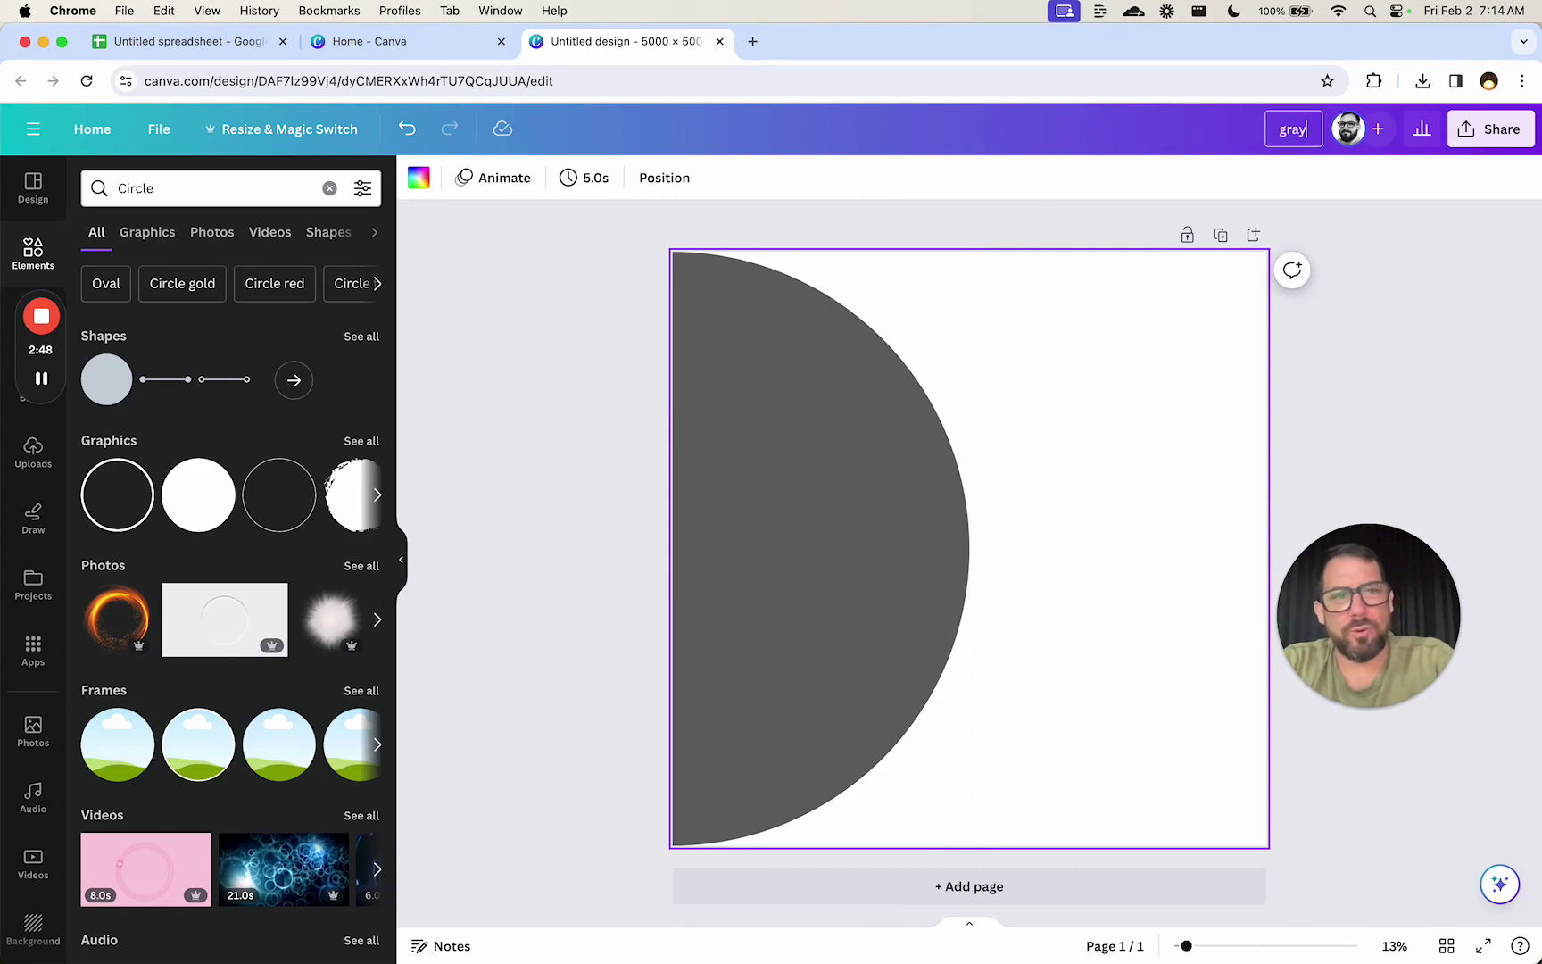
Rename the Canva design to 'New Gray Right'
{"action": "key", "text": "BackSpace"}
{"action": "key", "text": "BackSpace"}
{"action": "key", "text": "BackSpace"}
{"action": "key", "text": "BackSpace"}
{"action": "type", "text": "New Gray Circle"}
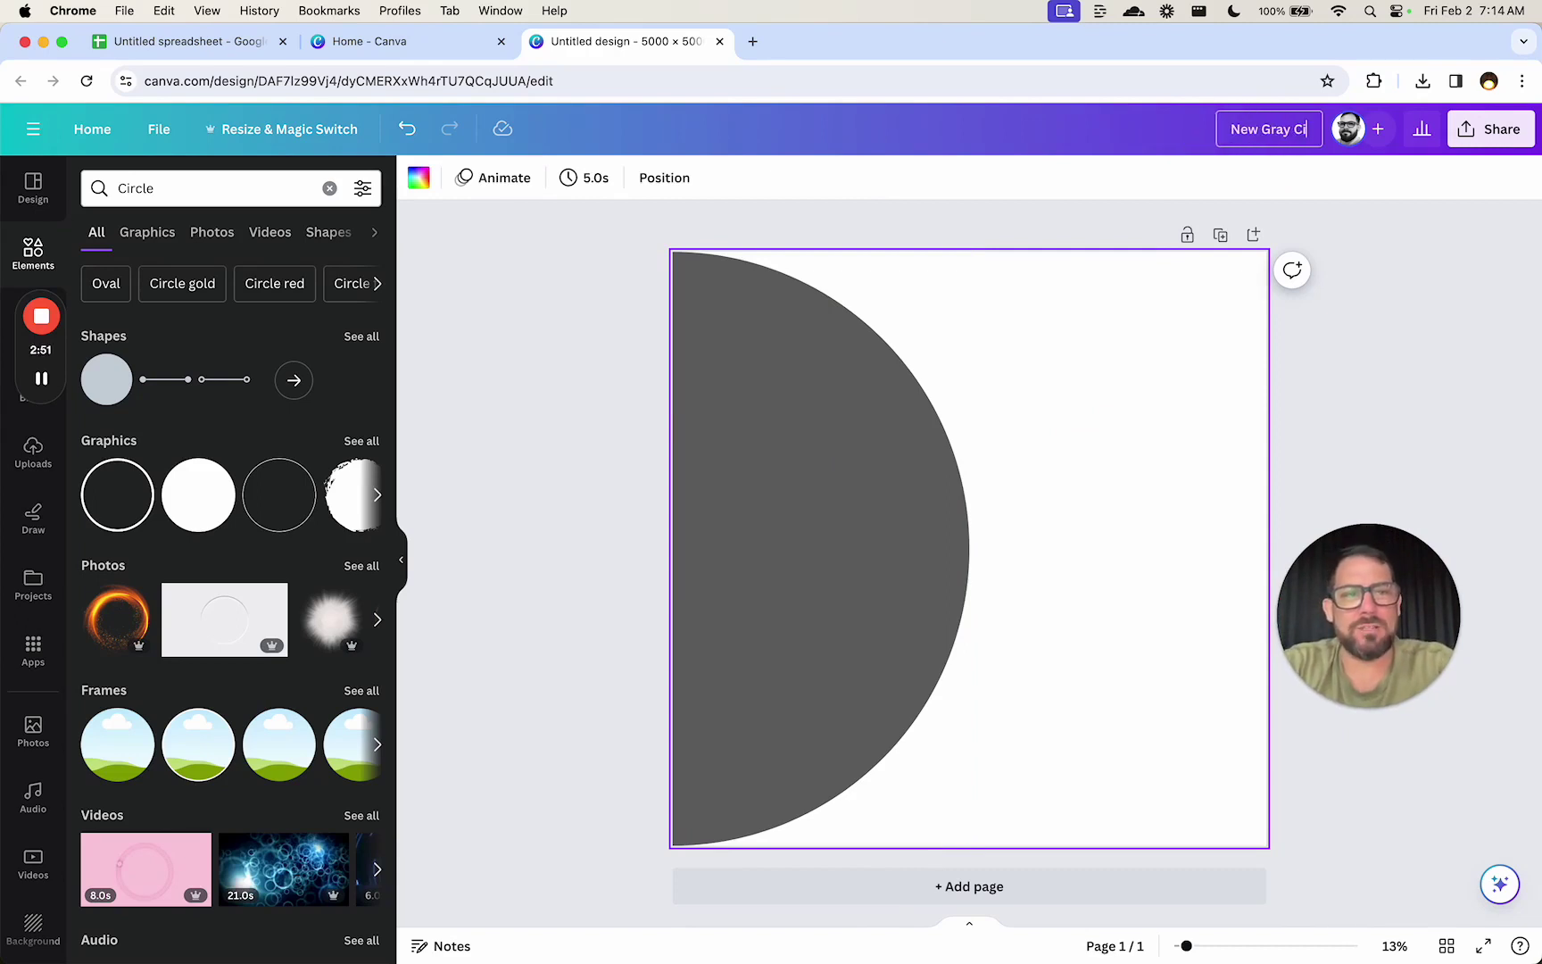
{"action": "key", "text": "BackSpace"}
{"action": "key", "text": "BackSpace"}
{"action": "key", "text": "BackSpace"}
{"action": "key", "text": "BackSpace"}
{"action": "key", "text": "BackSpace"}
{"action": "key", "text": "BackSpace"}
{"action": "type", "text": "Right"}
Download the design as a PNG with a transparent background
{"action": "left_click", "coordinate": [1490, 129]}
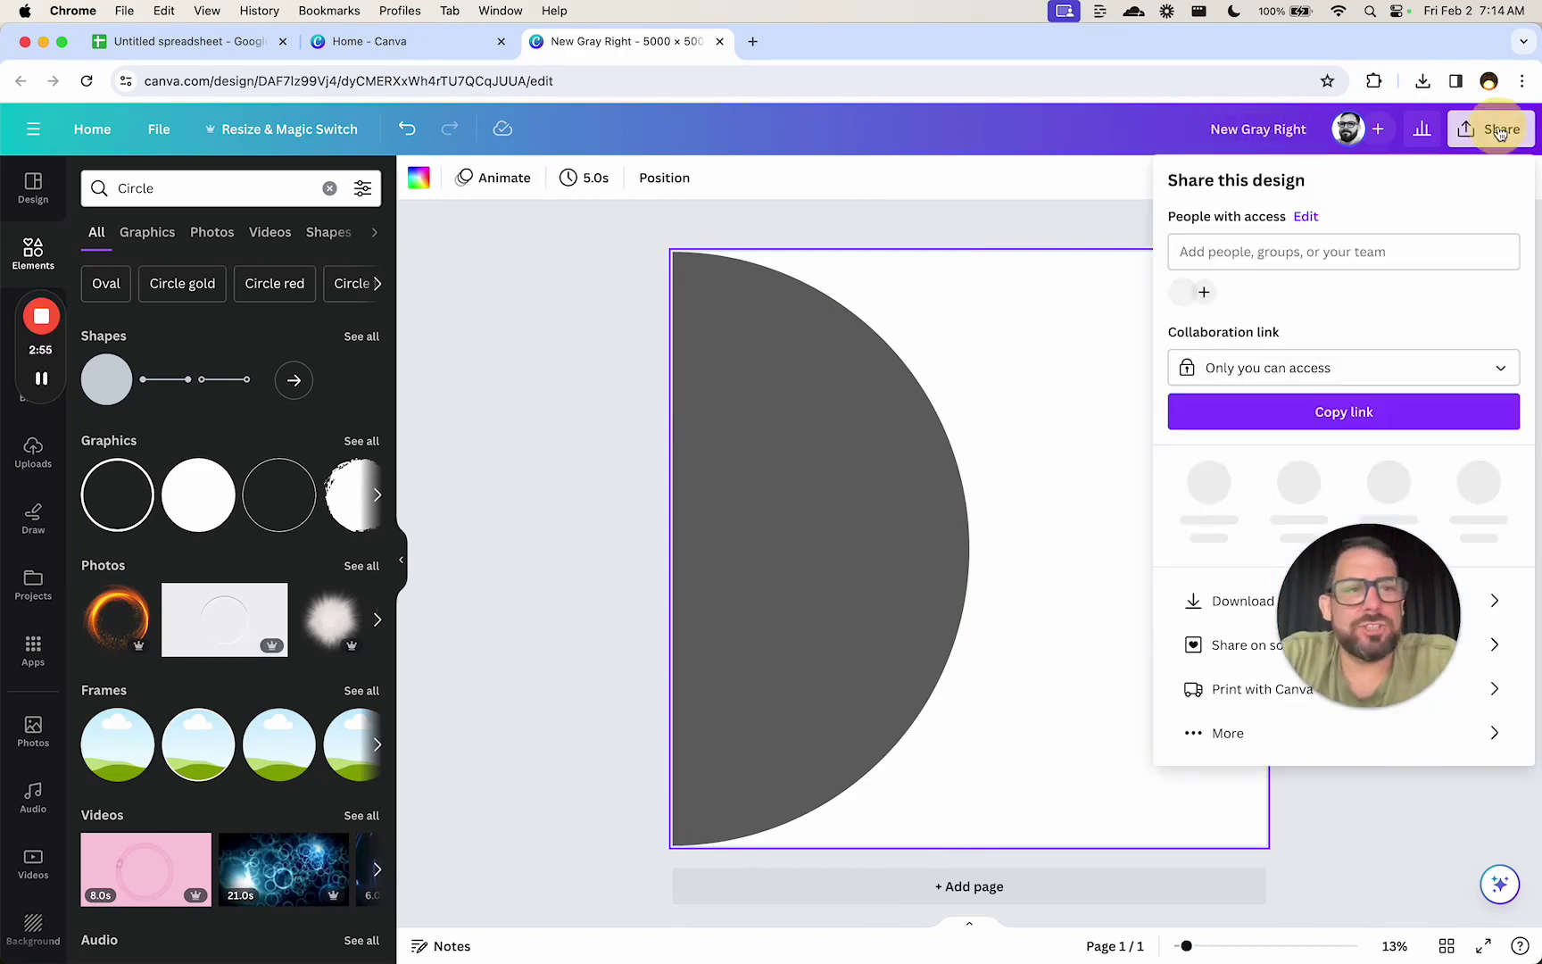
{"action": "left_click", "coordinate": [1212, 604]}
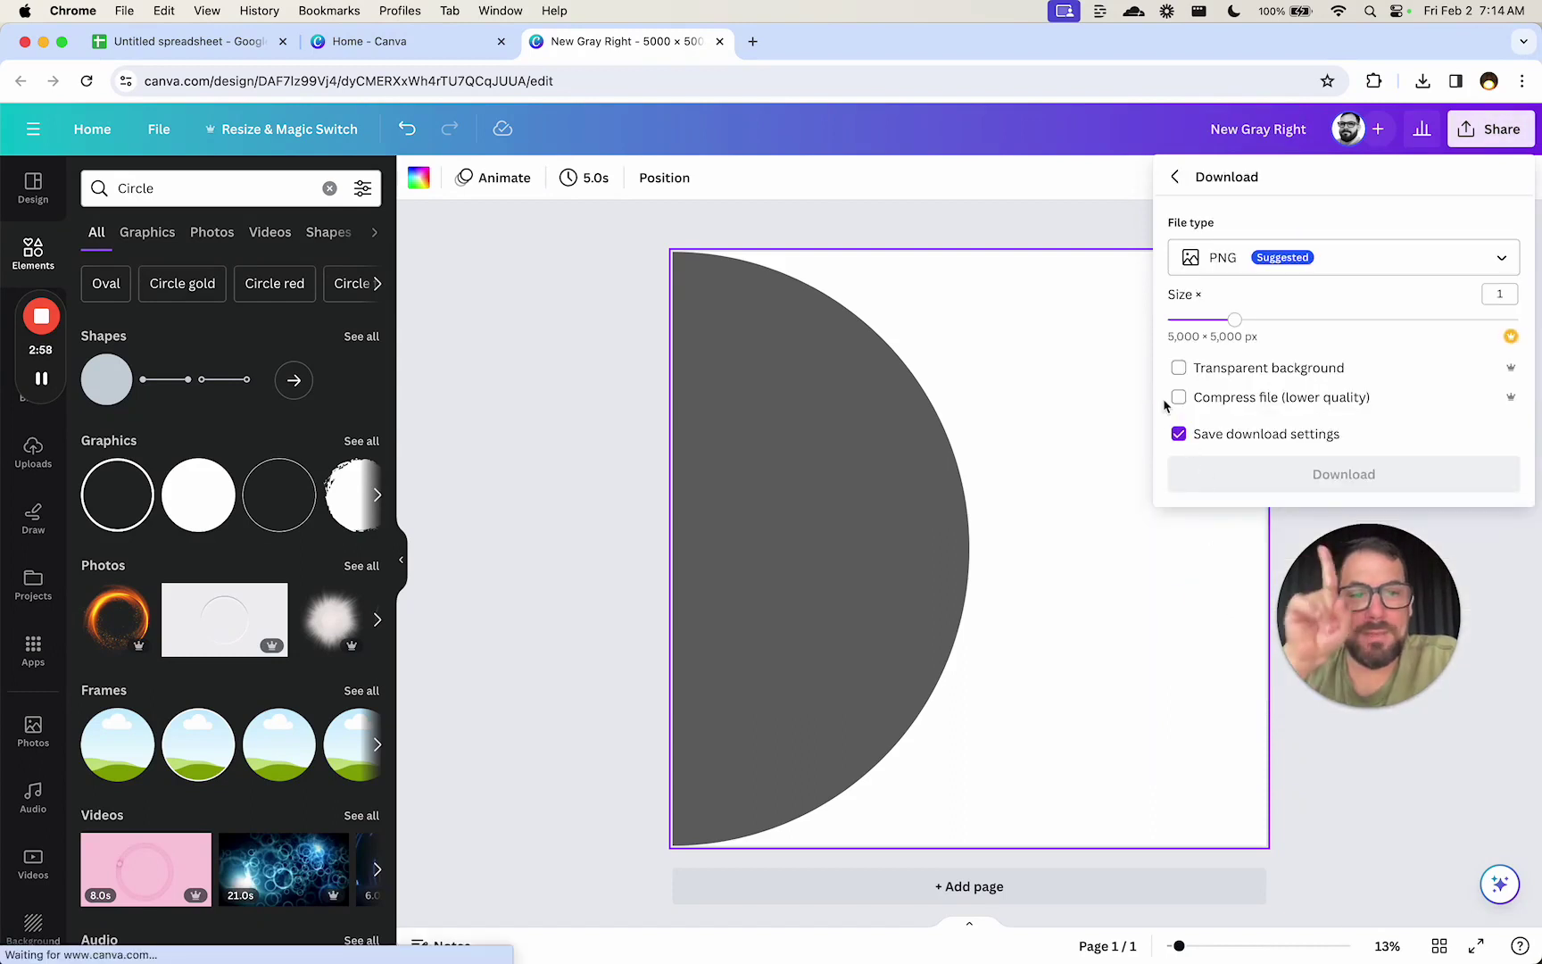
{"action": "left_click", "coordinate": [1178, 373]}
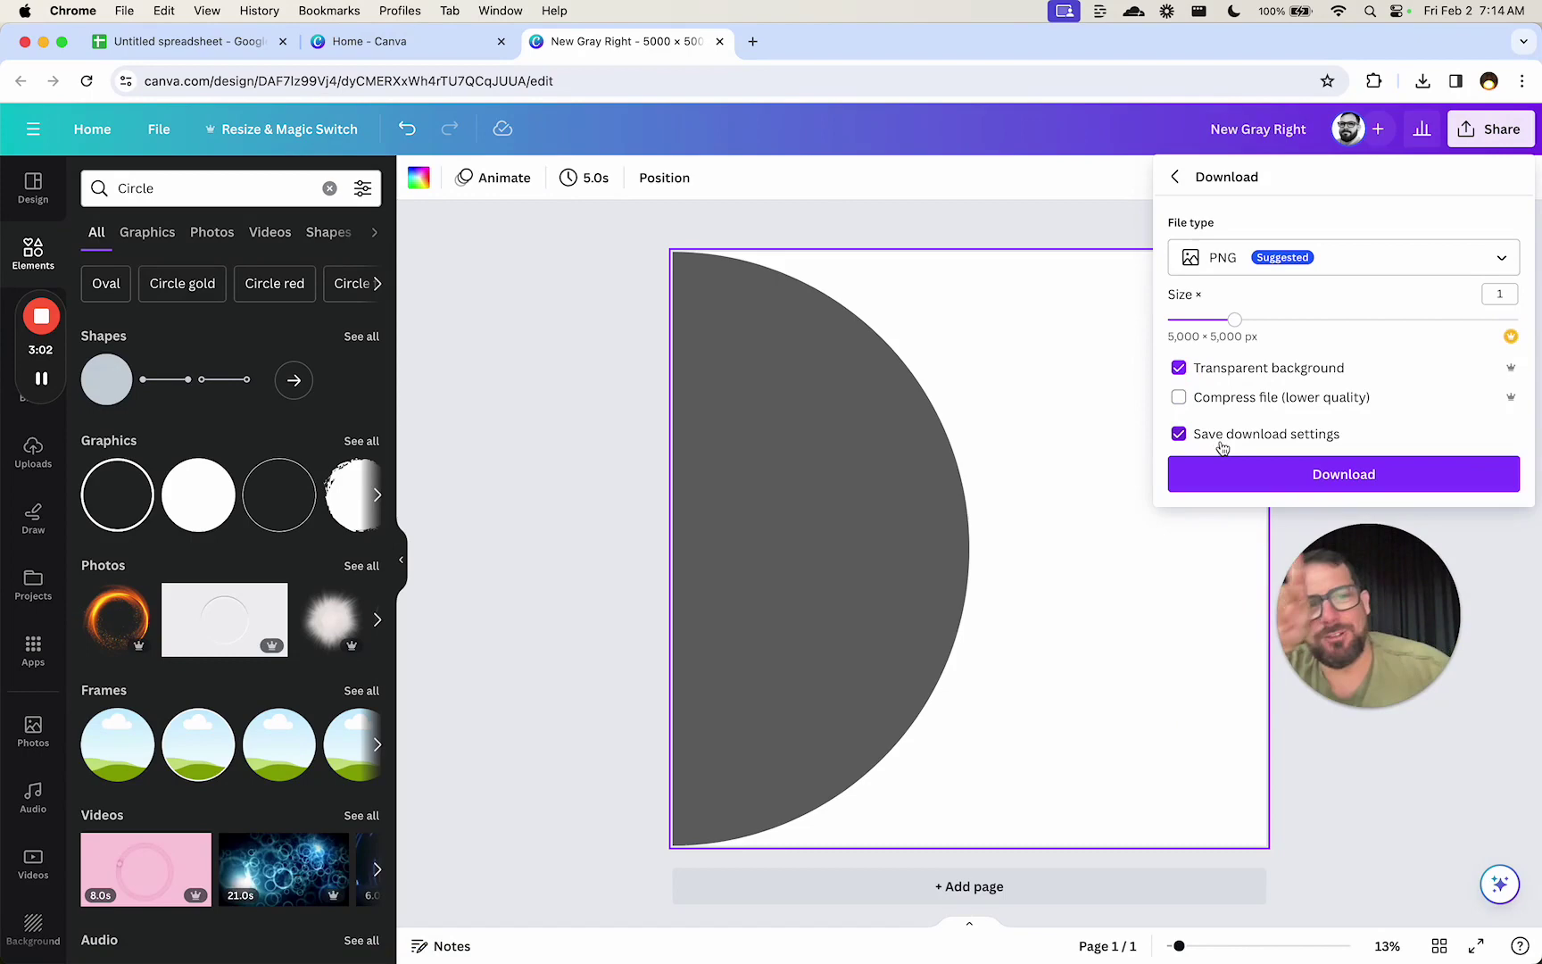
{"action": "left_click", "coordinate": [1240, 475]}
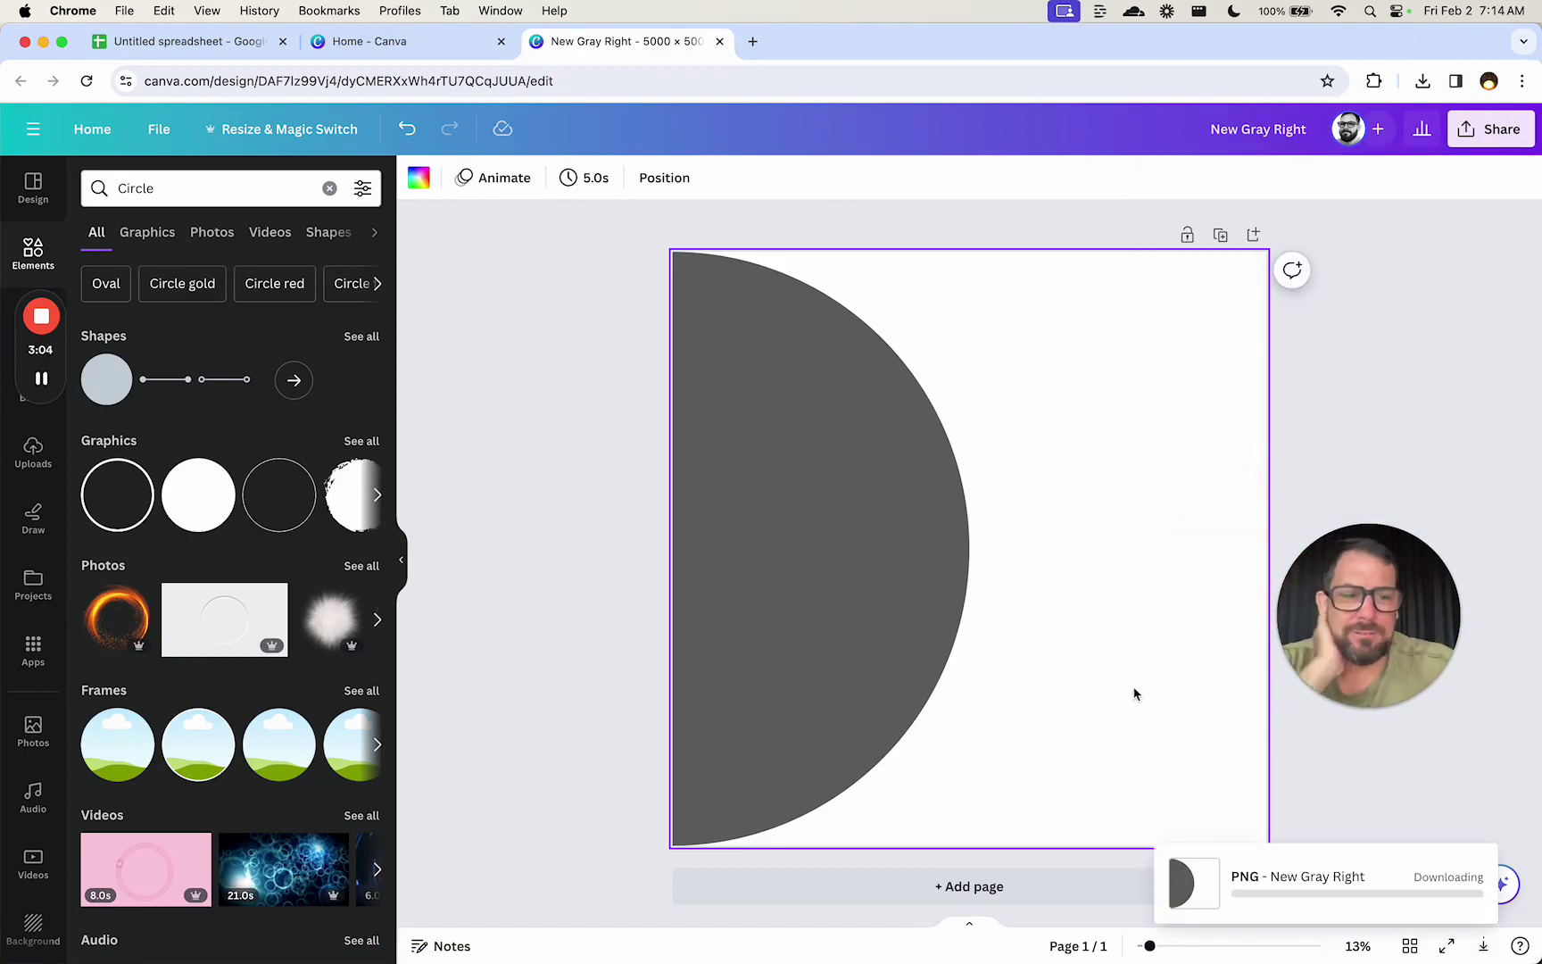
Insert the downloaded New Gray Right.png into cell O5 as an in-cell image
{"action": "key", "text": "super+1"}
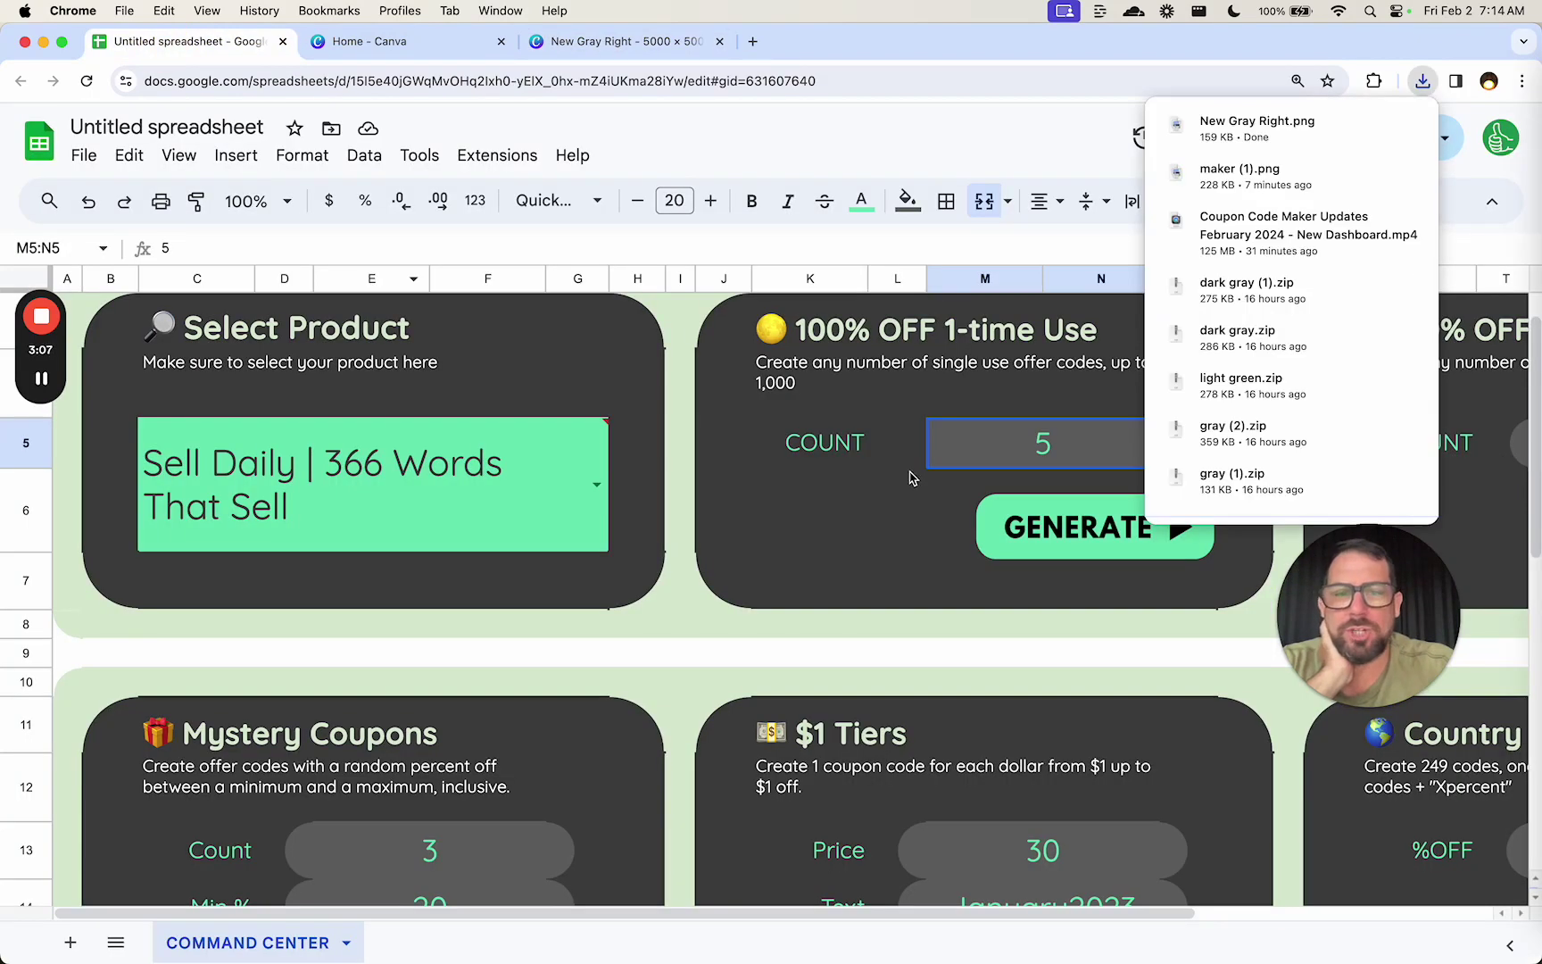
{"action": "left_click", "coordinate": [909, 477]}
{"action": "left_click", "coordinate": [909, 435]}
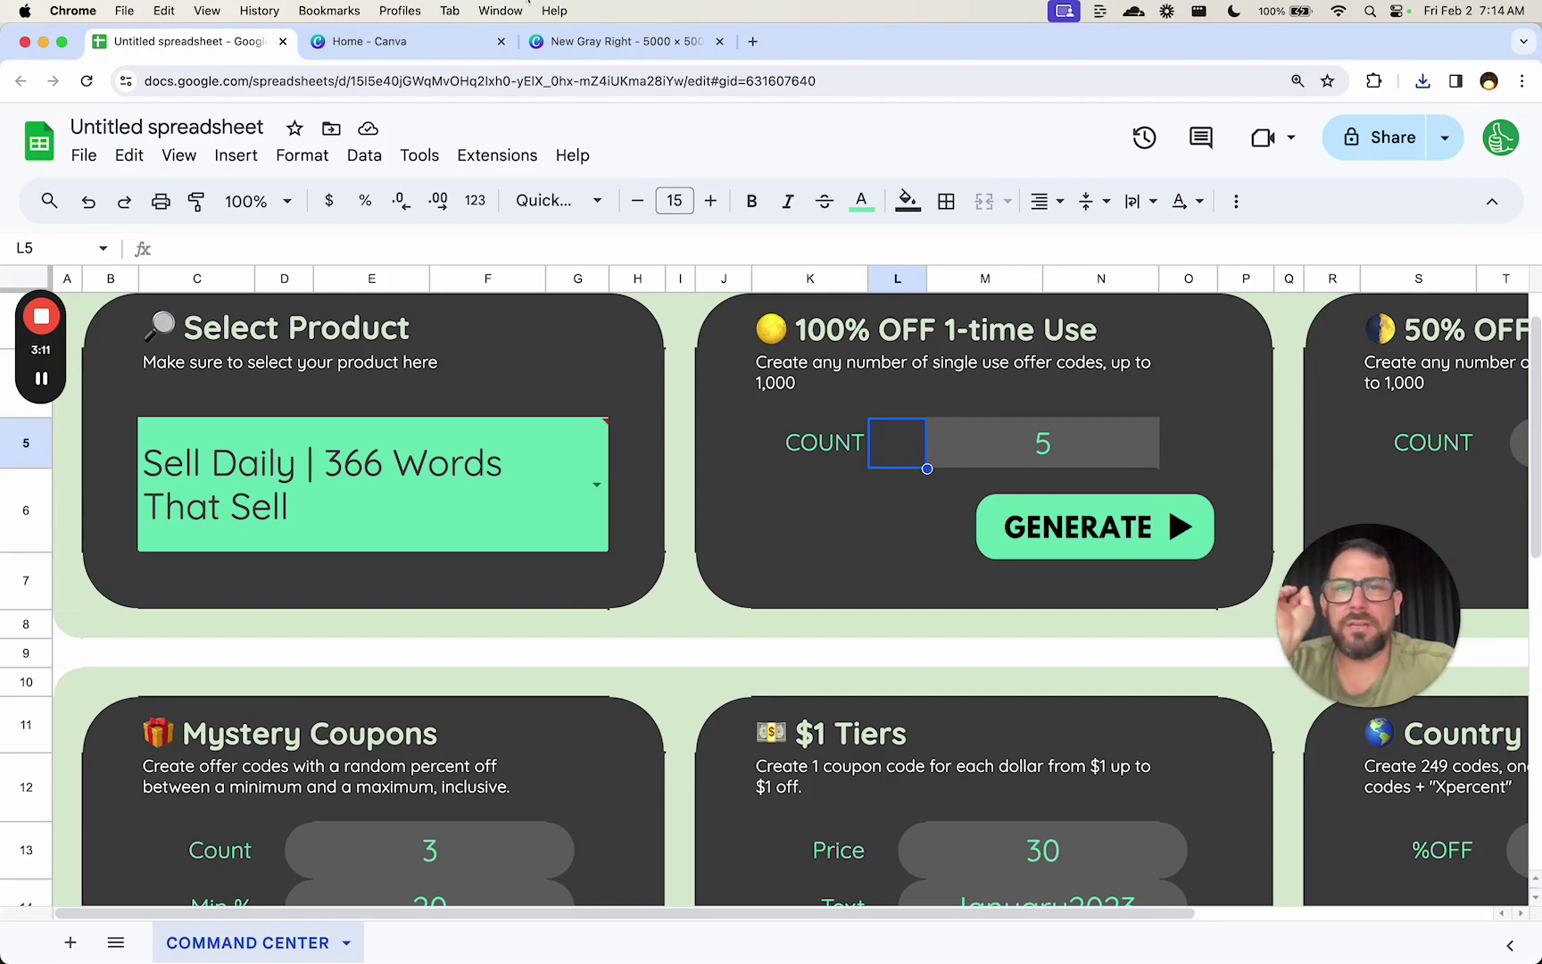
{"action": "left_click", "coordinate": [616, 41]}
{"action": "left_click", "coordinate": [196, 41]}
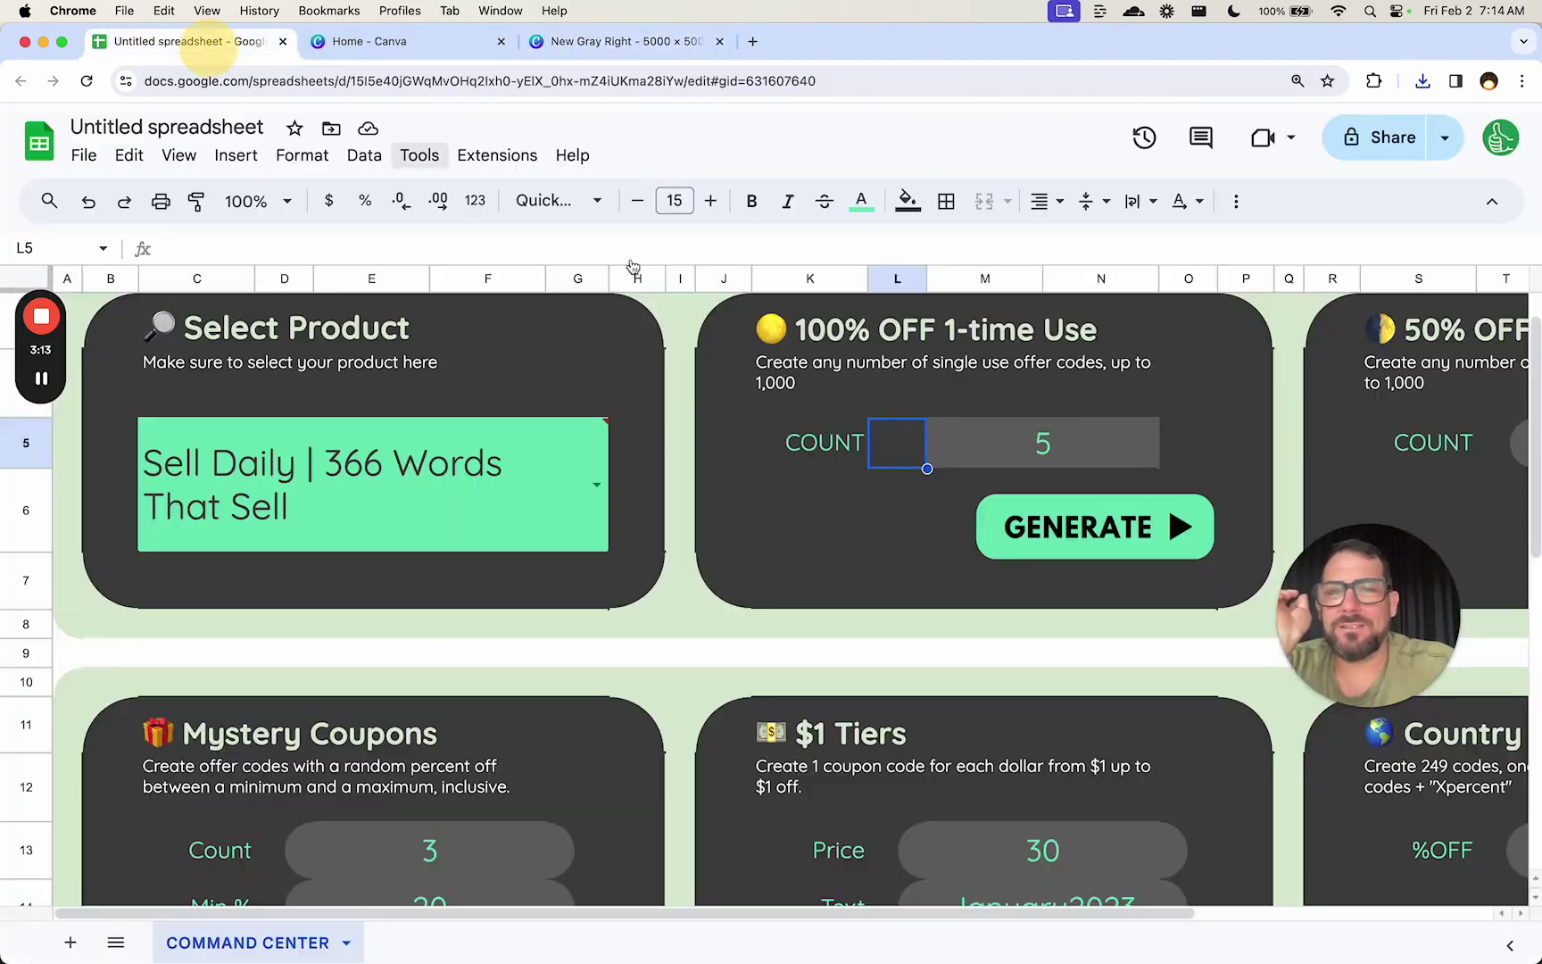
{"action": "left_click", "coordinate": [1188, 438]}
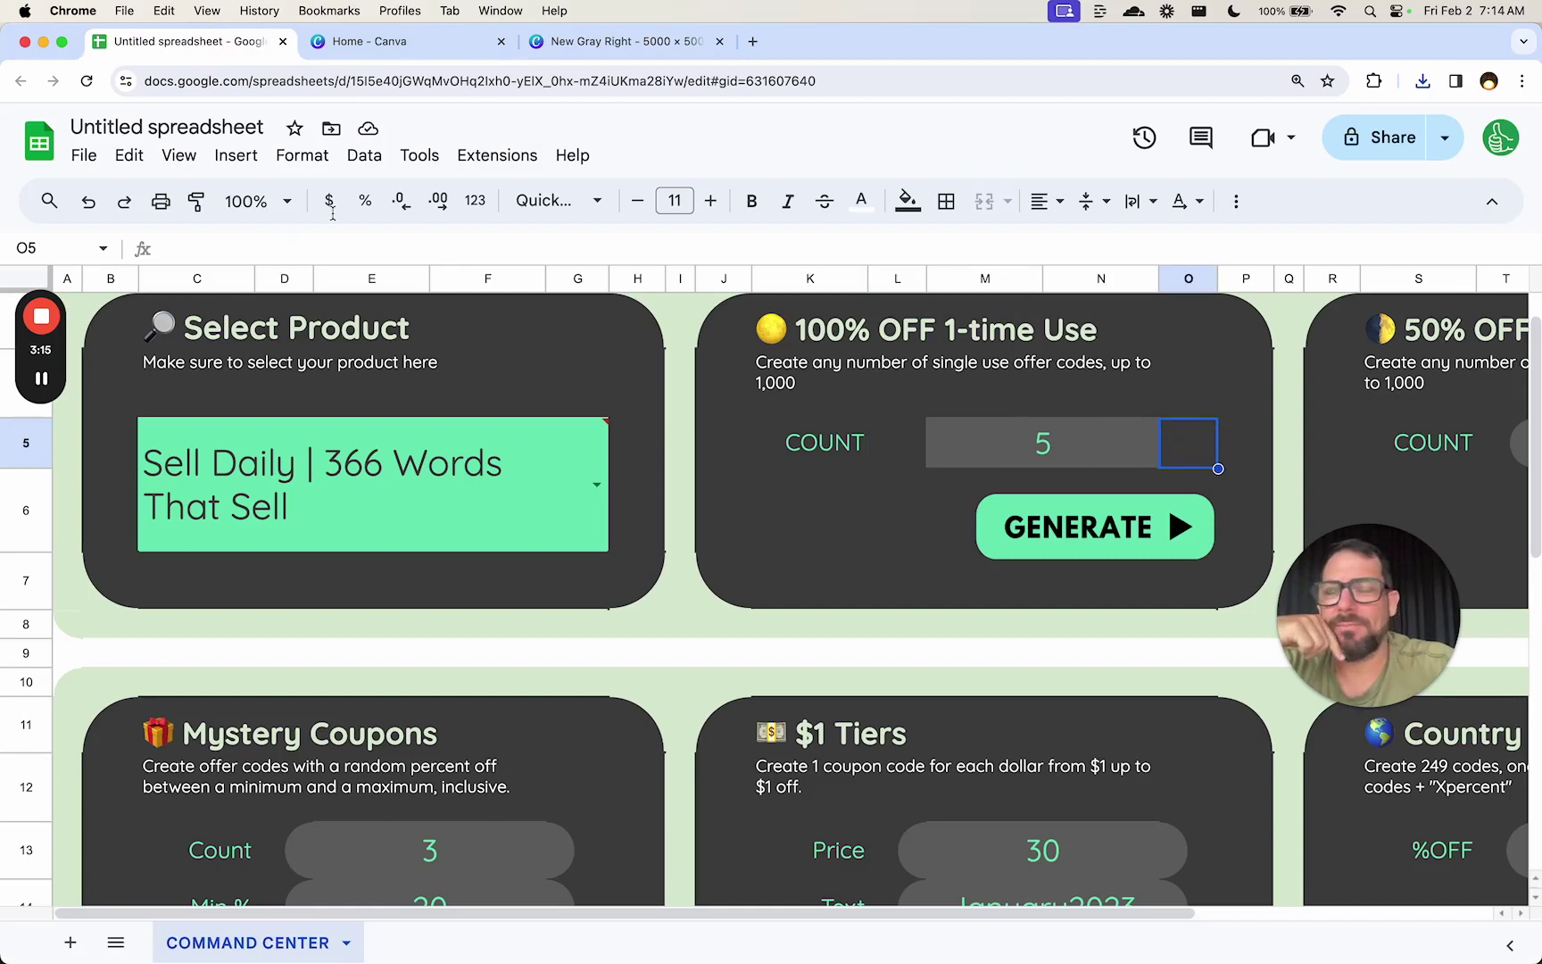
{"action": "left_click", "coordinate": [235, 156]}
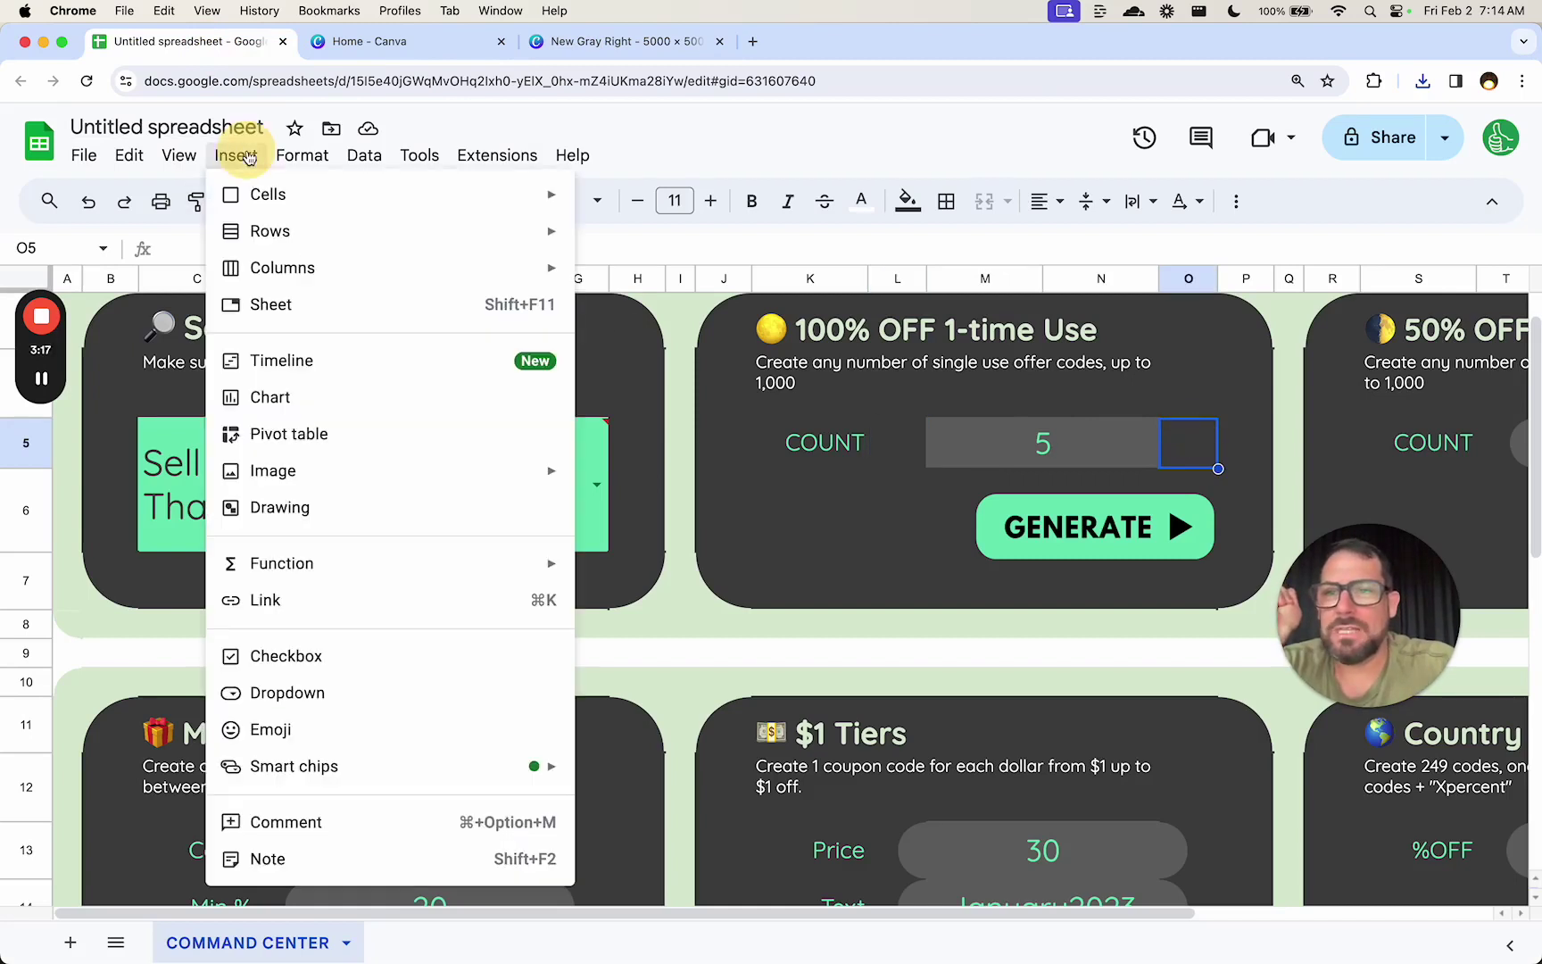
{"action": "mouse_move", "coordinate": [326, 471]}
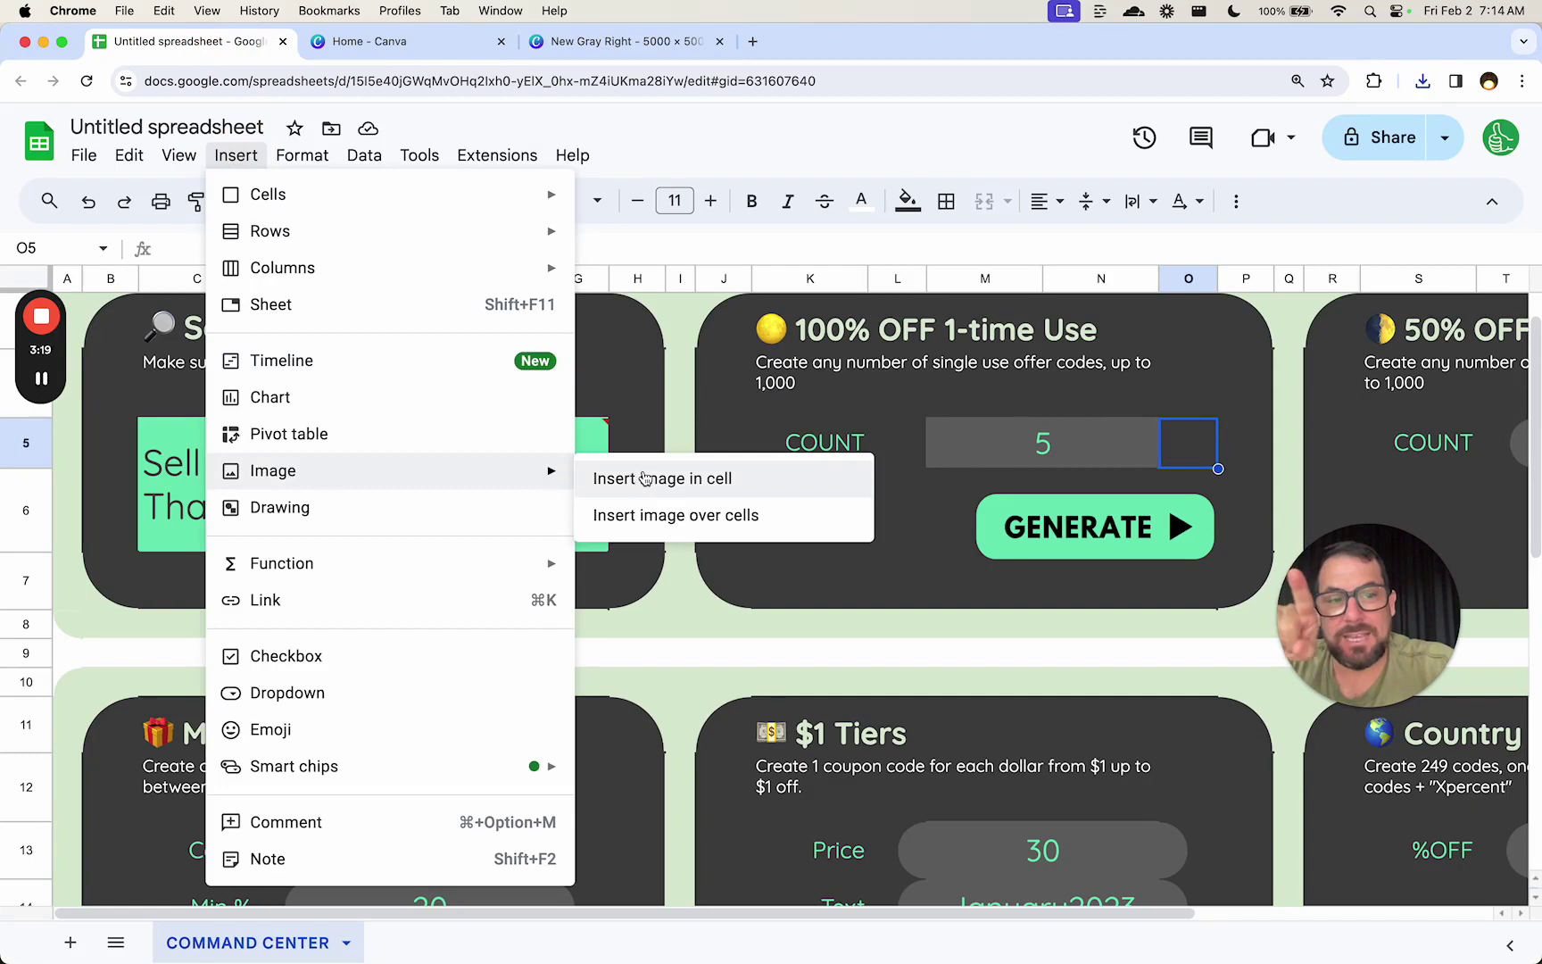
{"action": "left_click", "coordinate": [739, 487]}
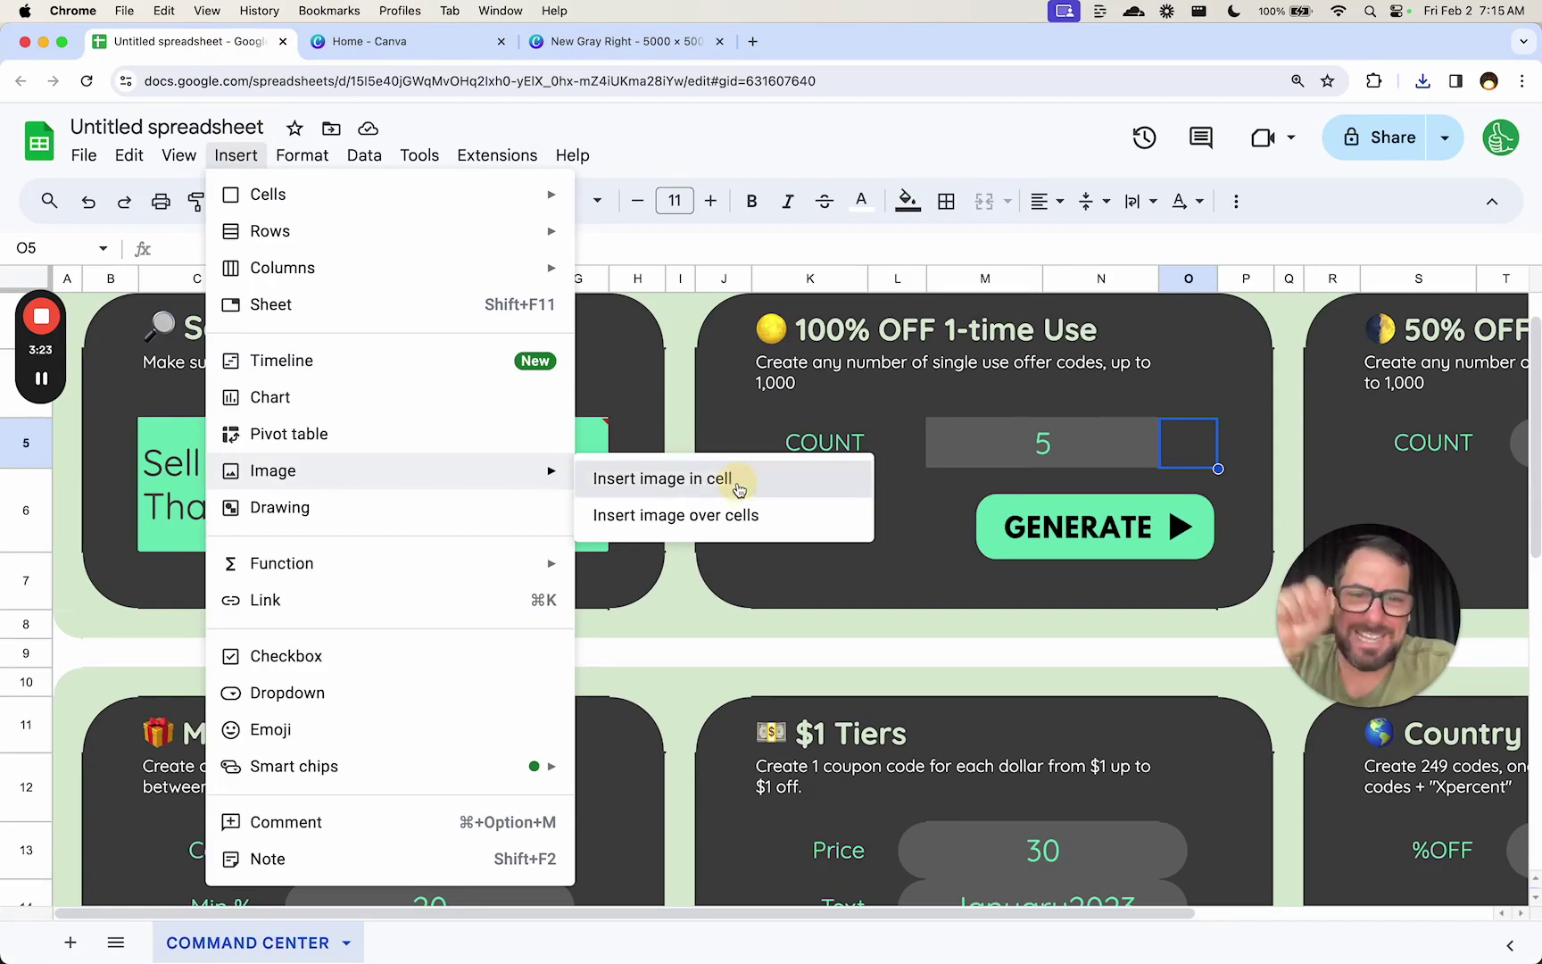
{"action": "left_click", "coordinate": [1513, 470]}
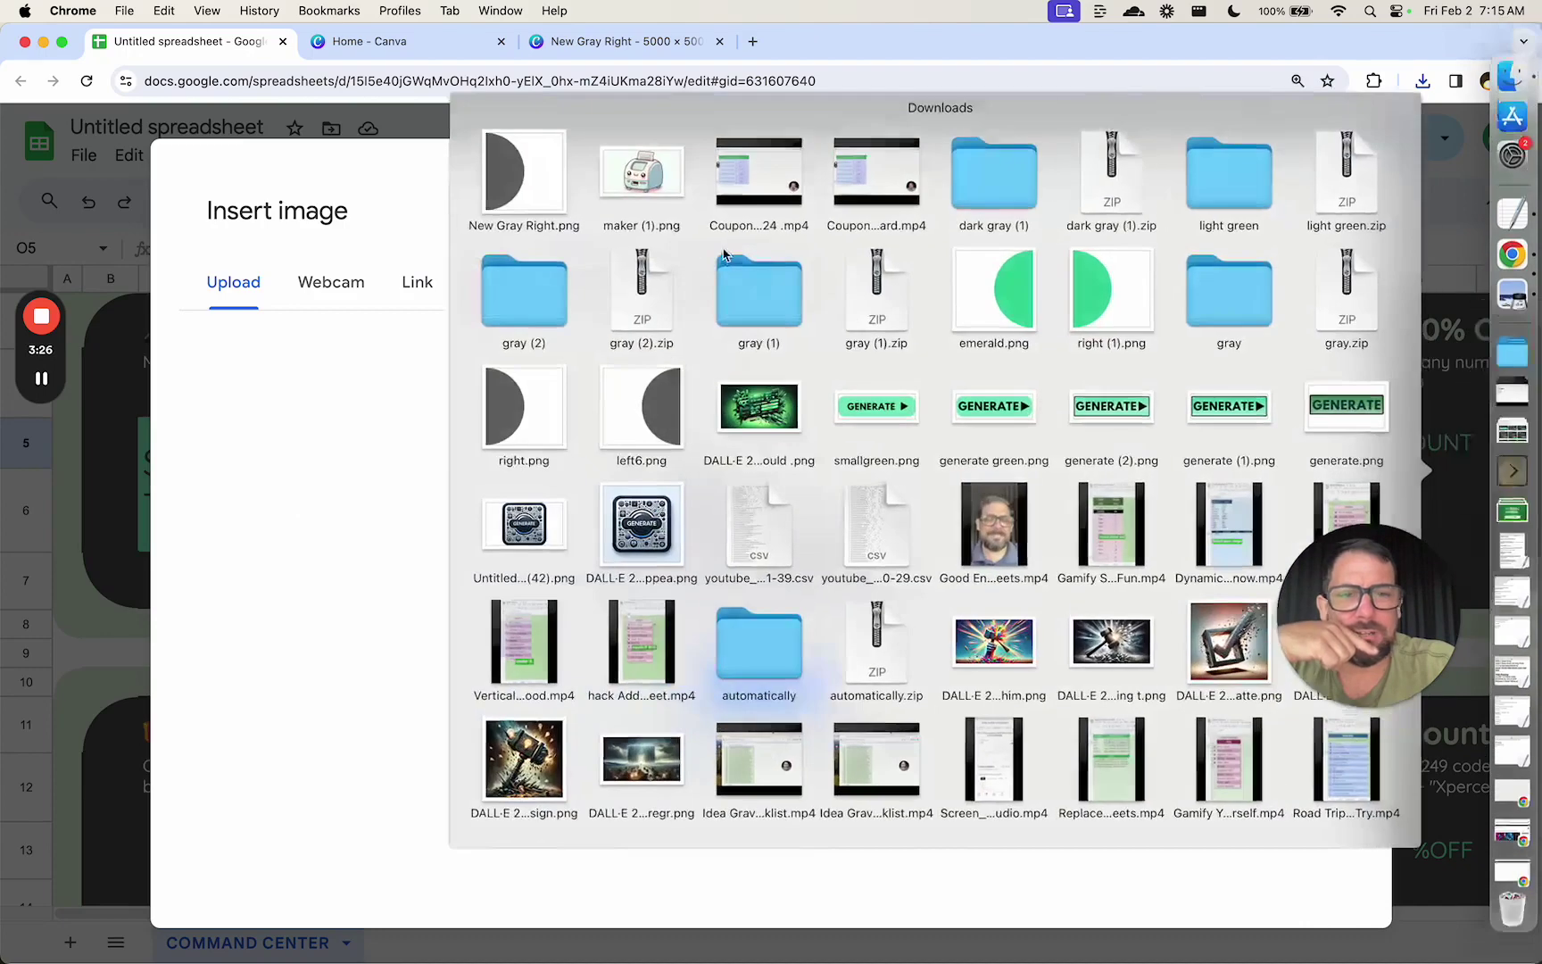
{"action": "left_click_drag", "start_coordinate": [524, 174], "coordinate": [679, 534]}
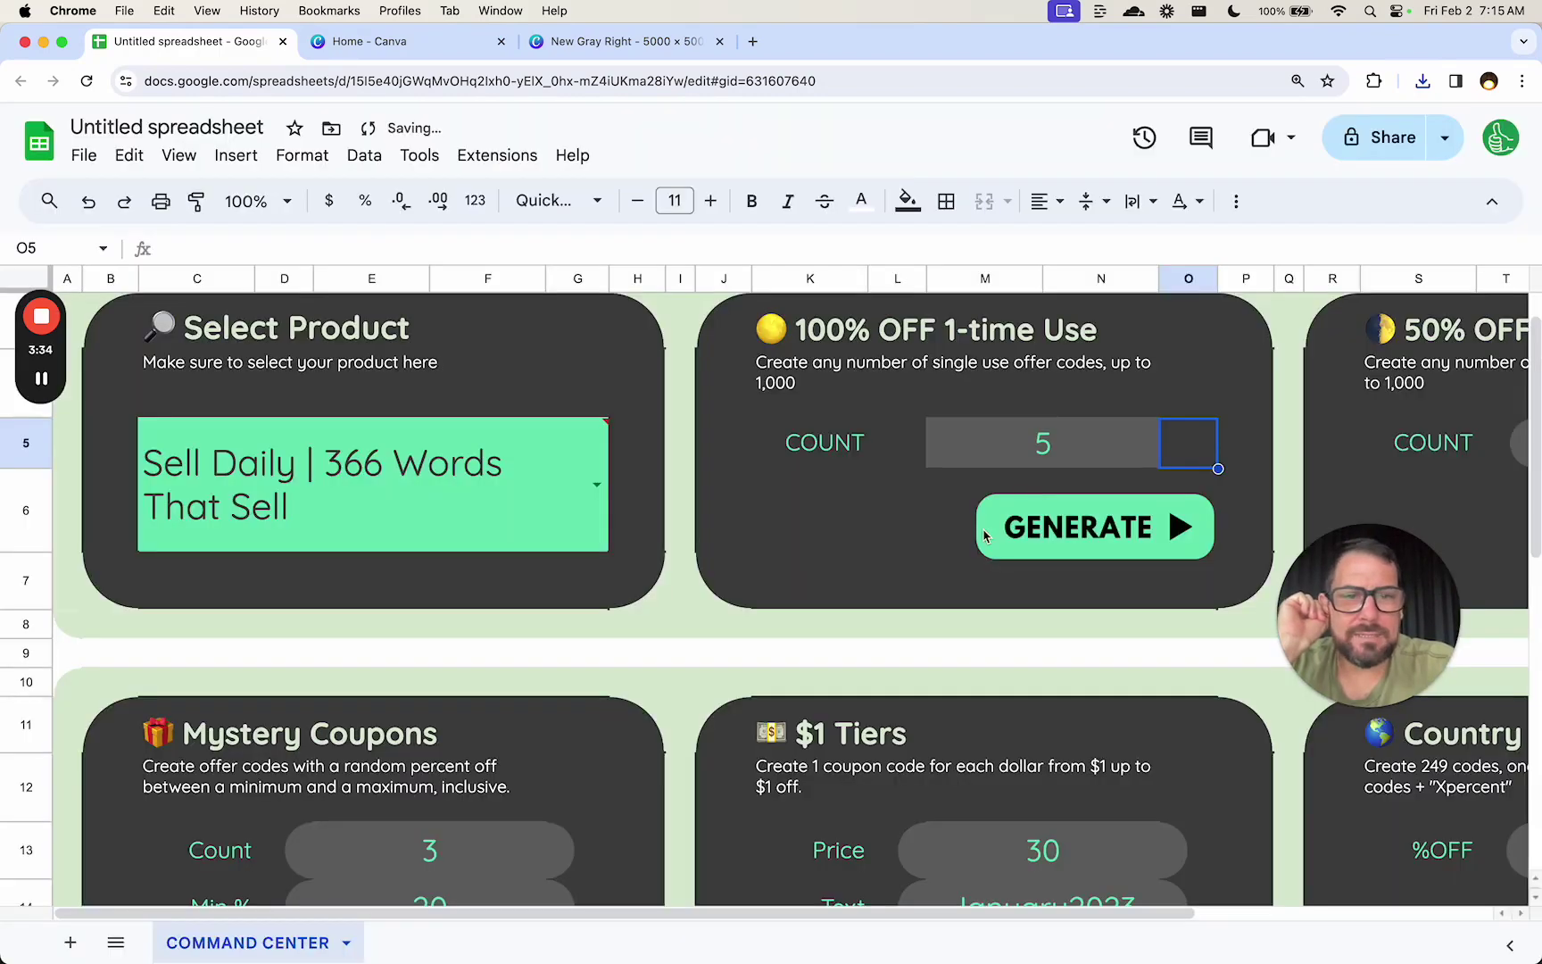
{"action": "left_click", "coordinate": [1243, 499]}
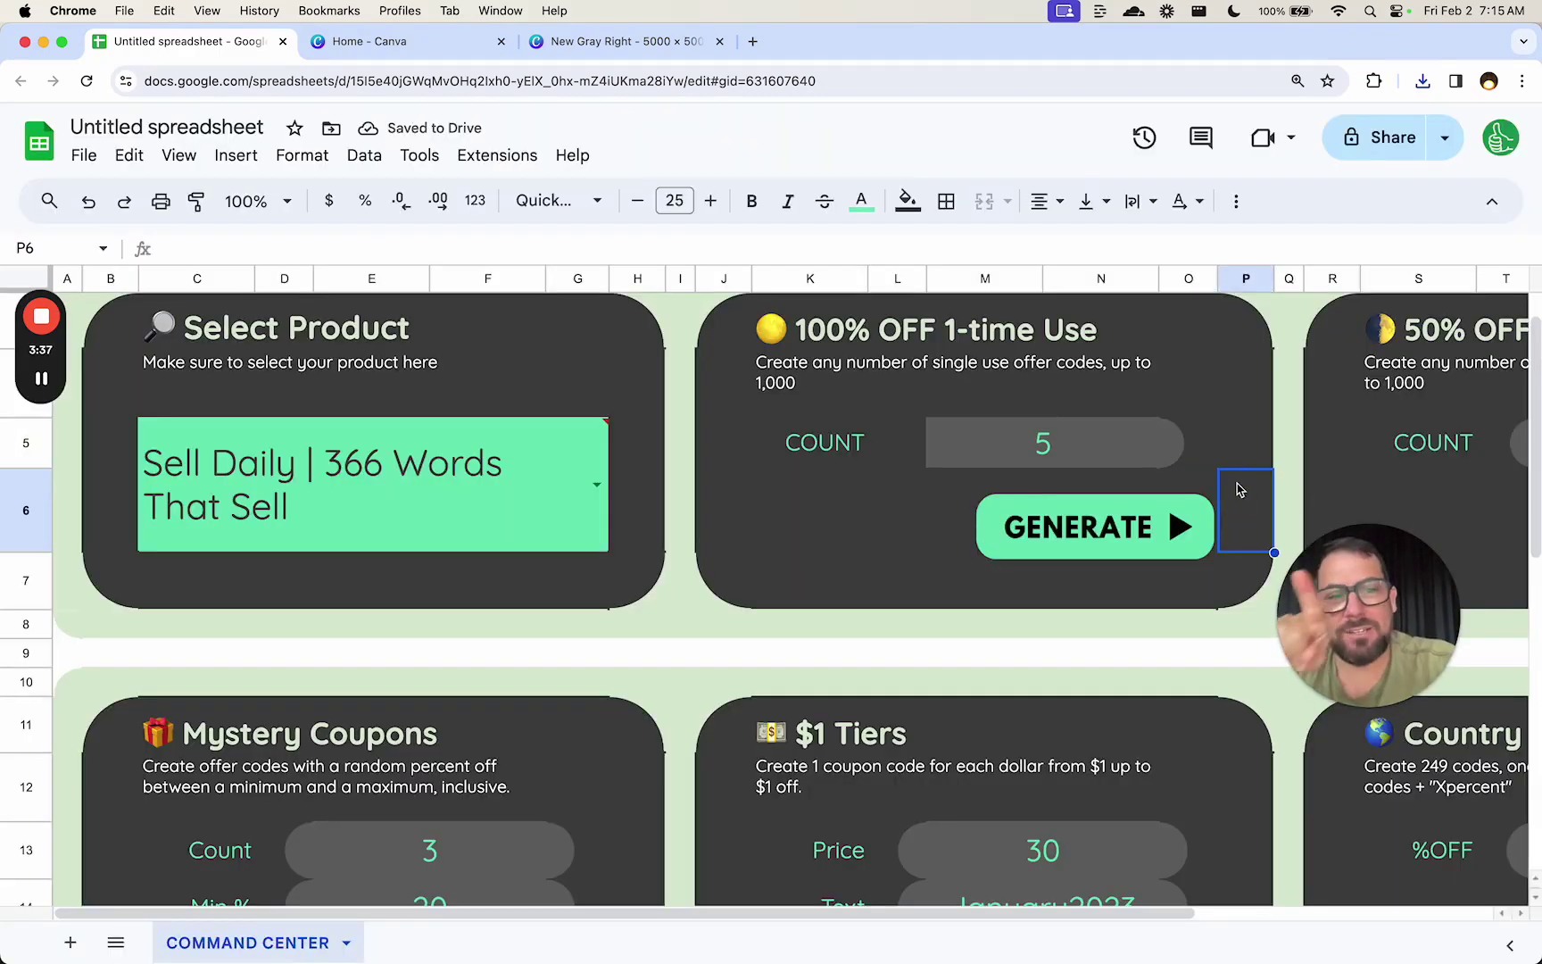
Drag column O's border wider, then narrower, to roughly fit the half-circle
{"action": "left_click", "coordinate": [1196, 454]}
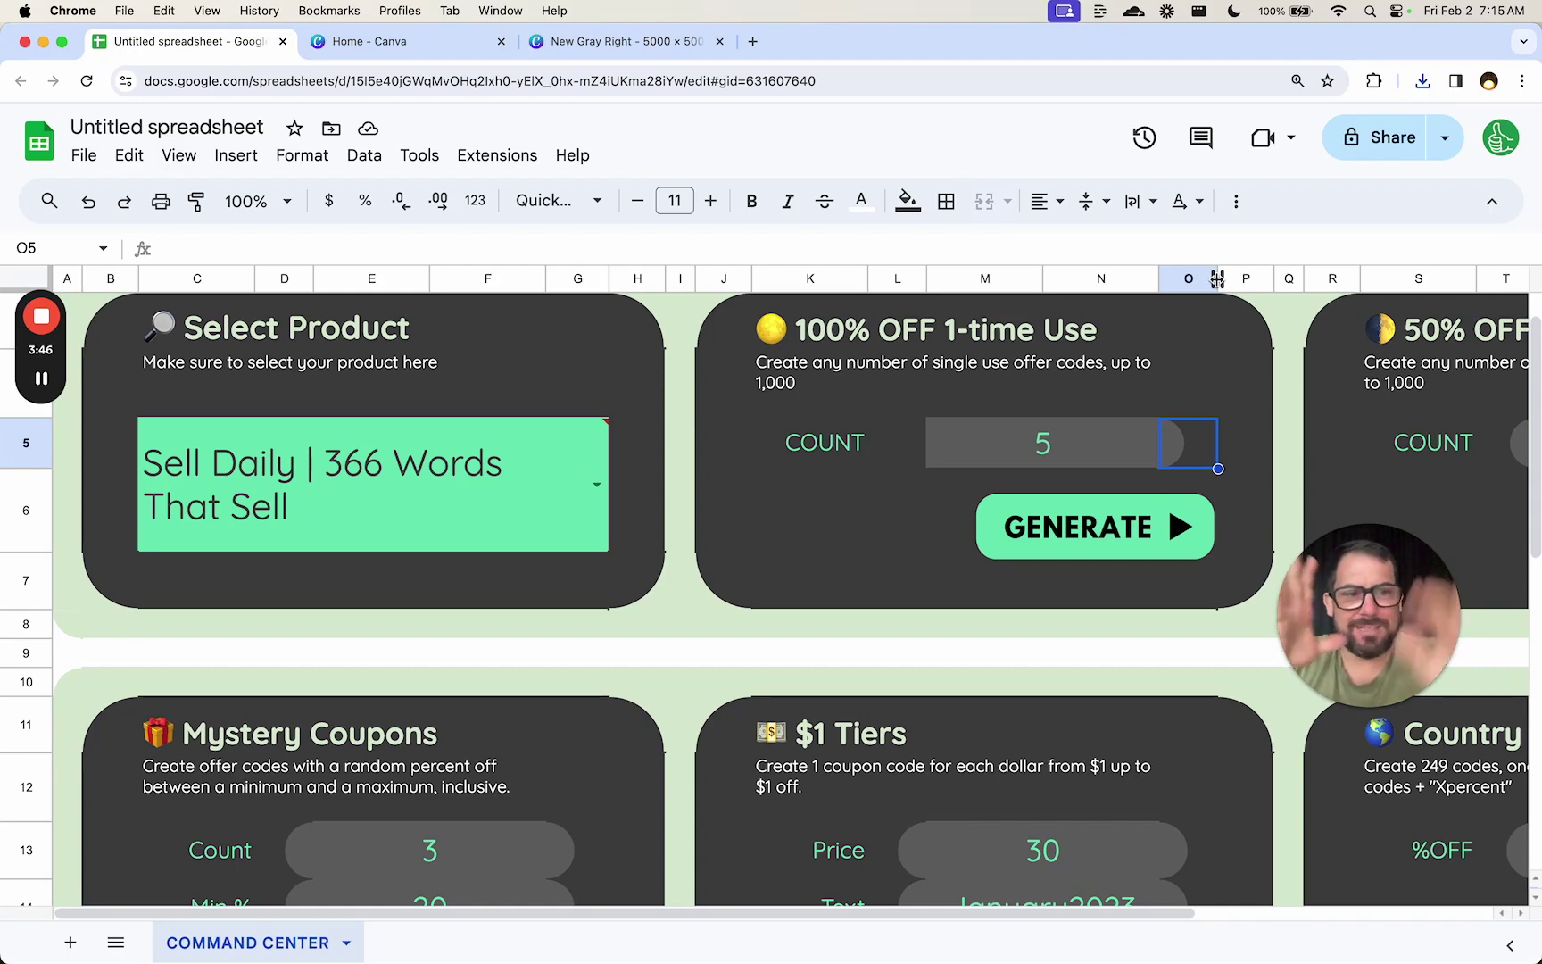
{"action": "left_click_drag", "start_coordinate": [1217, 278], "coordinate": [1330, 279]}
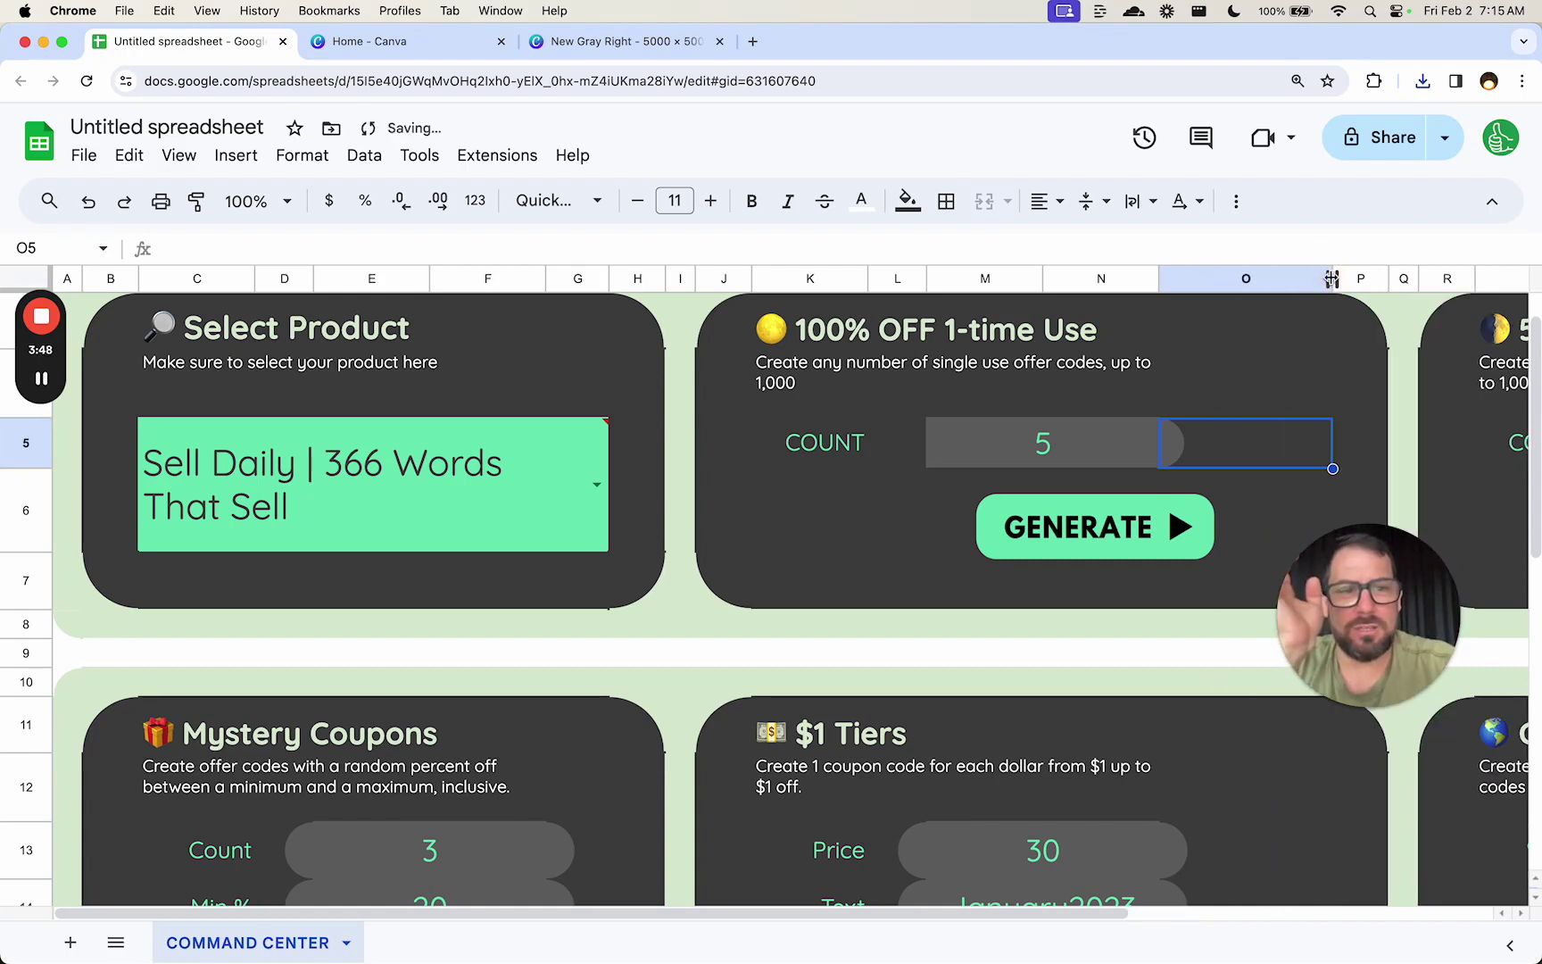
{"action": "left_click_drag", "start_coordinate": [1331, 279], "coordinate": [1177, 279]}
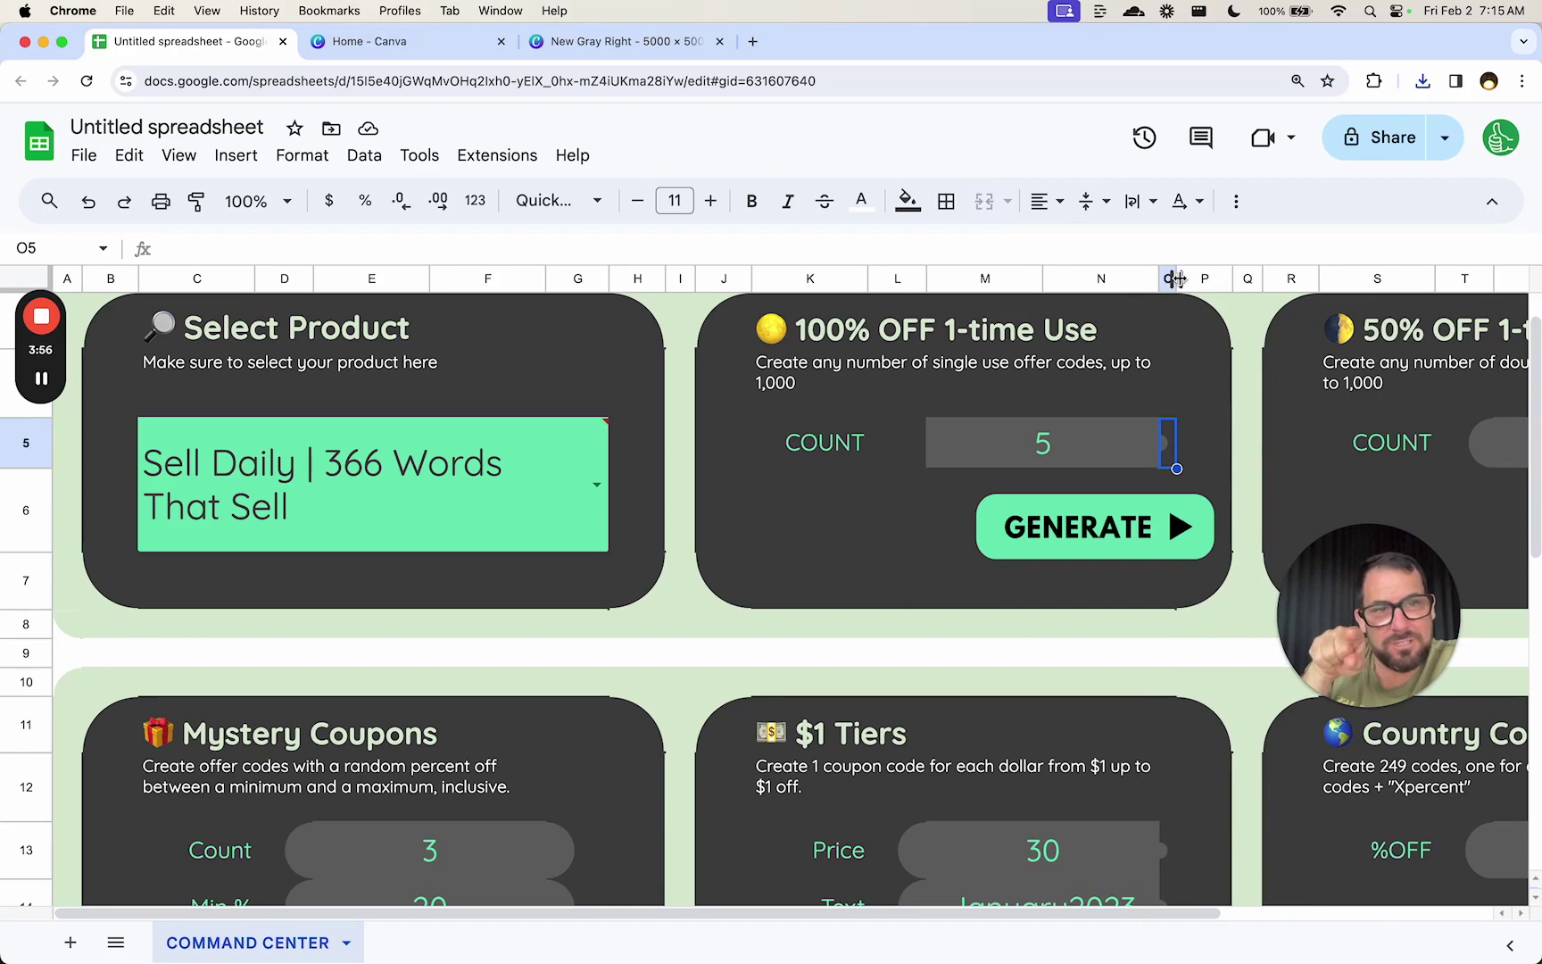
{"action": "left_click_drag", "start_coordinate": [1173, 281], "coordinate": [1221, 278]}
{"action": "scroll", "coordinate": [1161, 857], "scroll_direction": "down", "scroll_amount": 1}
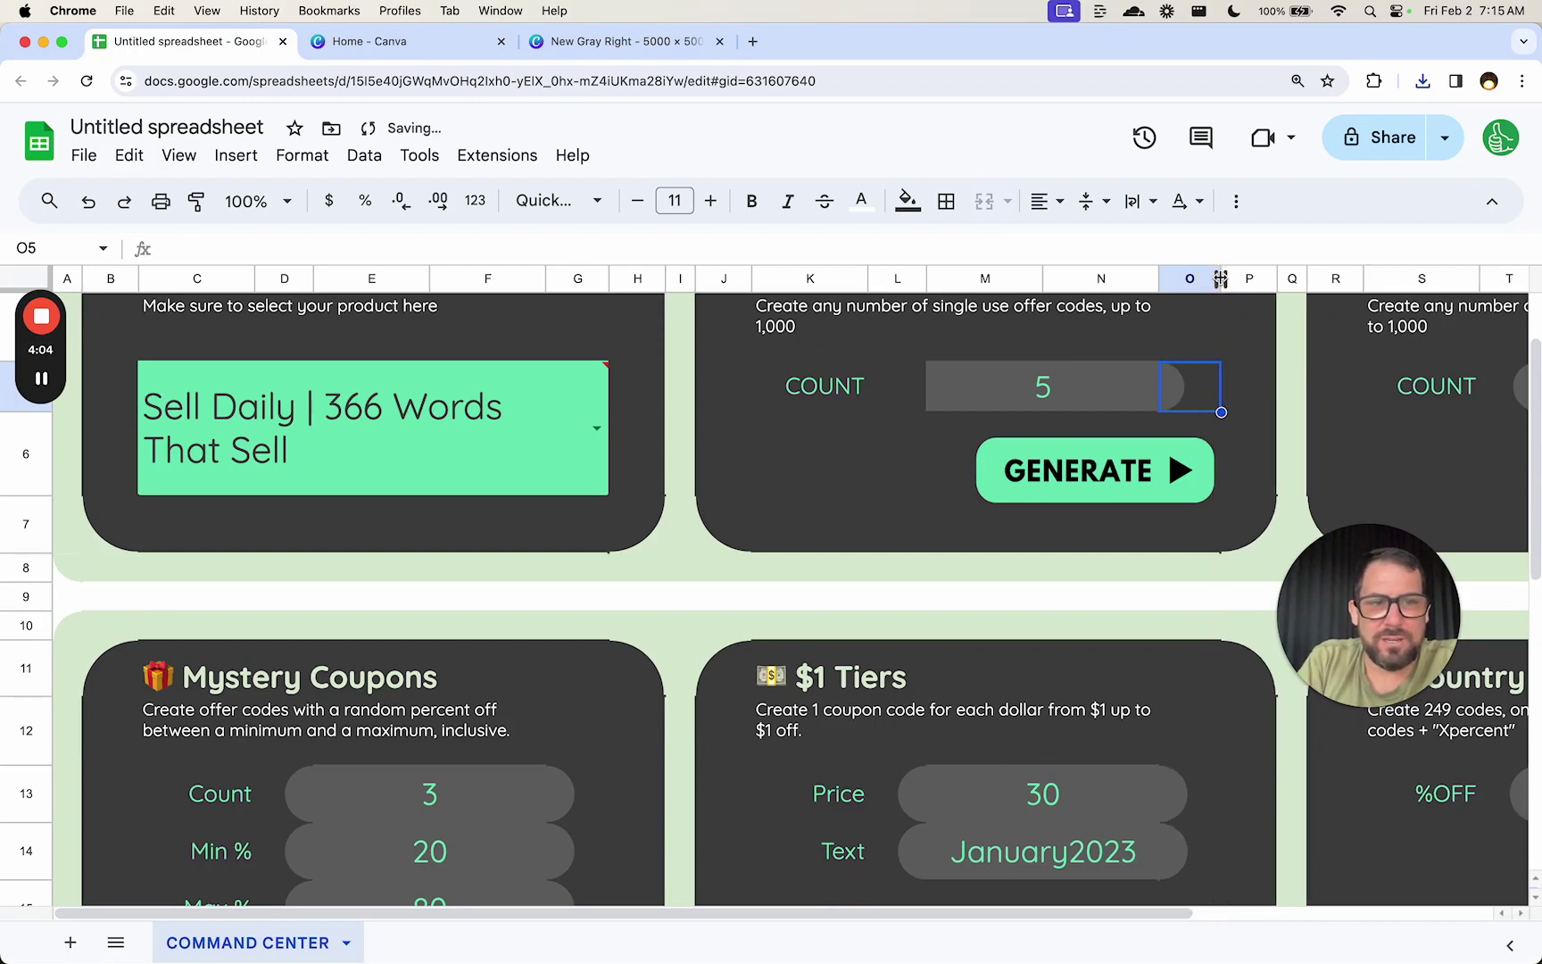
Resize column O to exactly 50 pixels via Resize column
{"action": "left_click", "coordinate": [893, 279]}
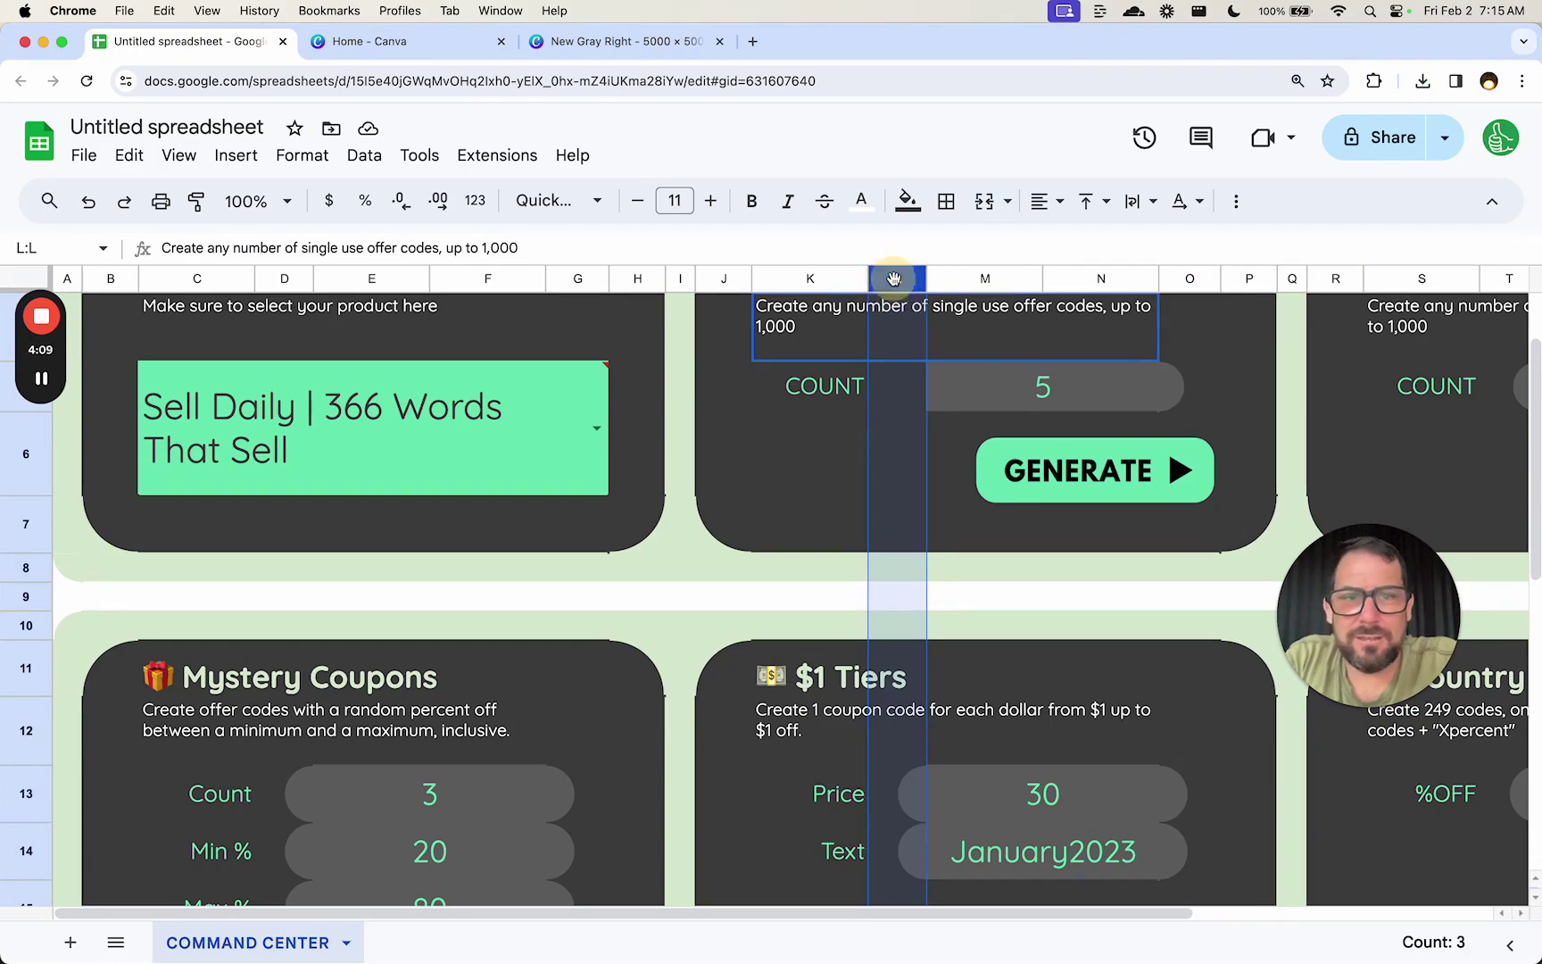
{"action": "right_click", "coordinate": [893, 279]}
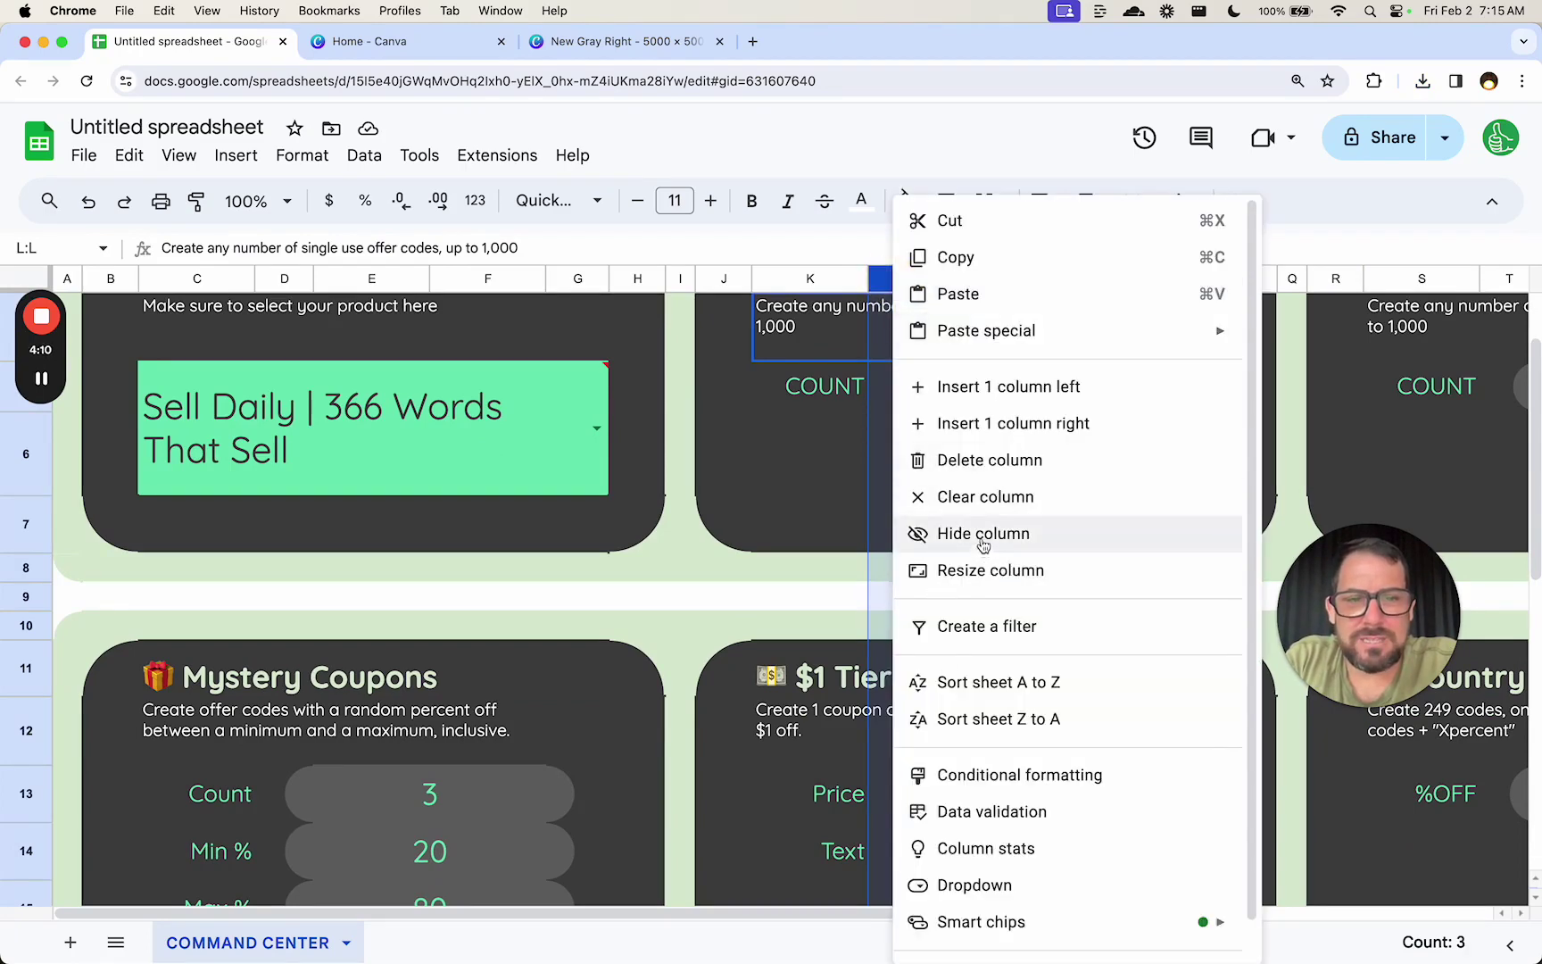
{"action": "left_click", "coordinate": [991, 570]}
{"action": "key", "text": "Return"}
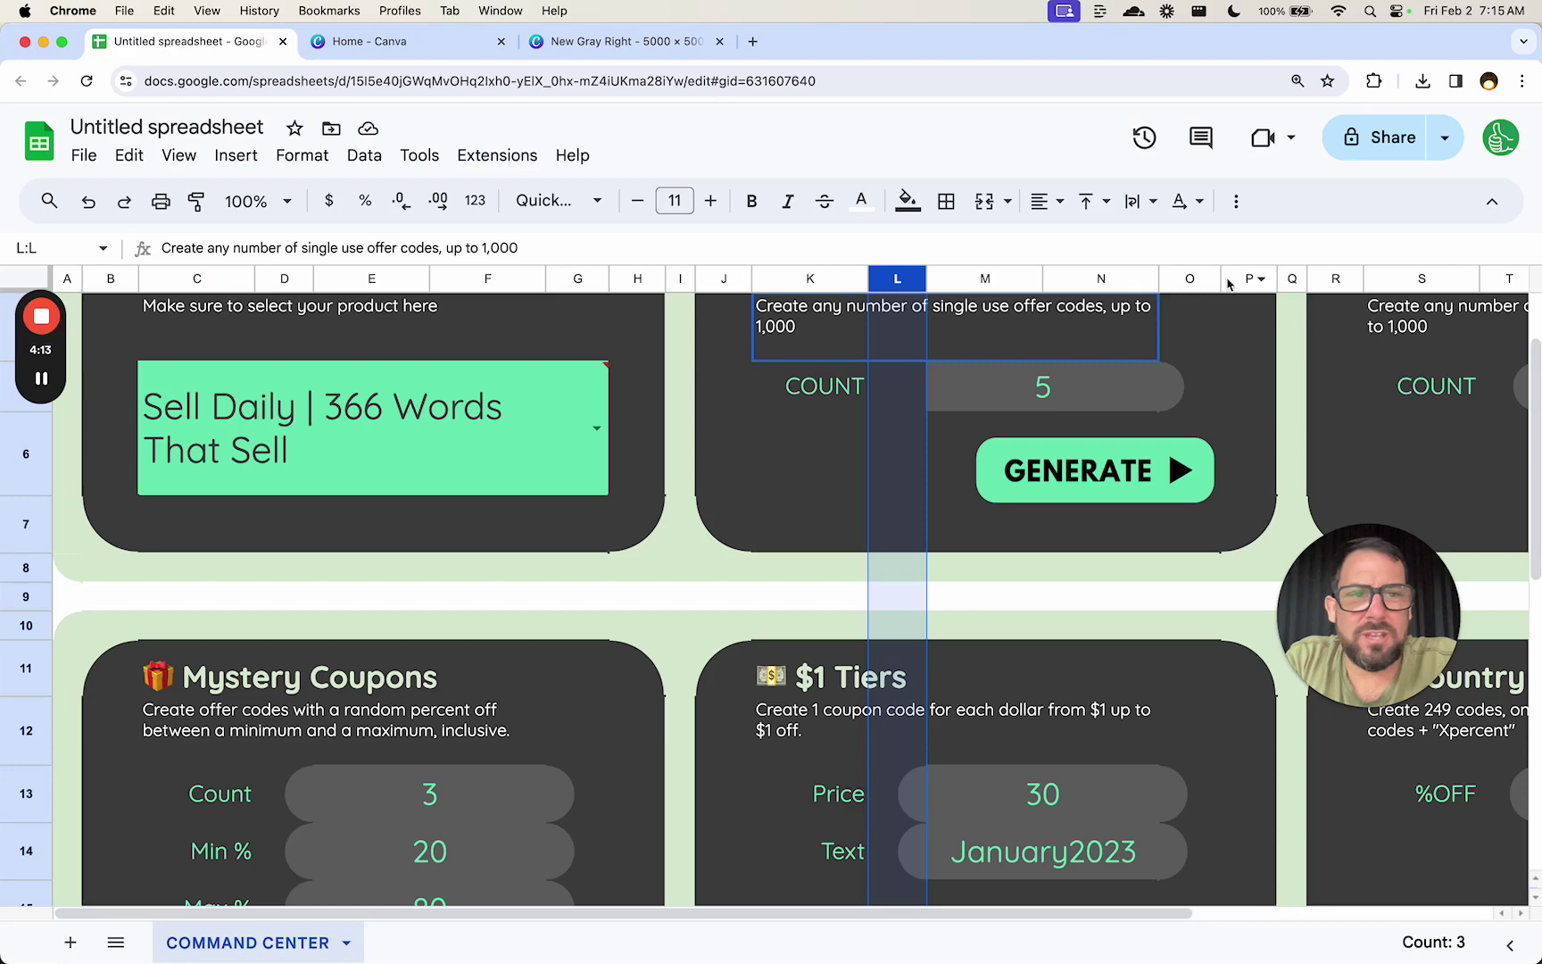
{"action": "left_click", "coordinate": [1177, 279]}
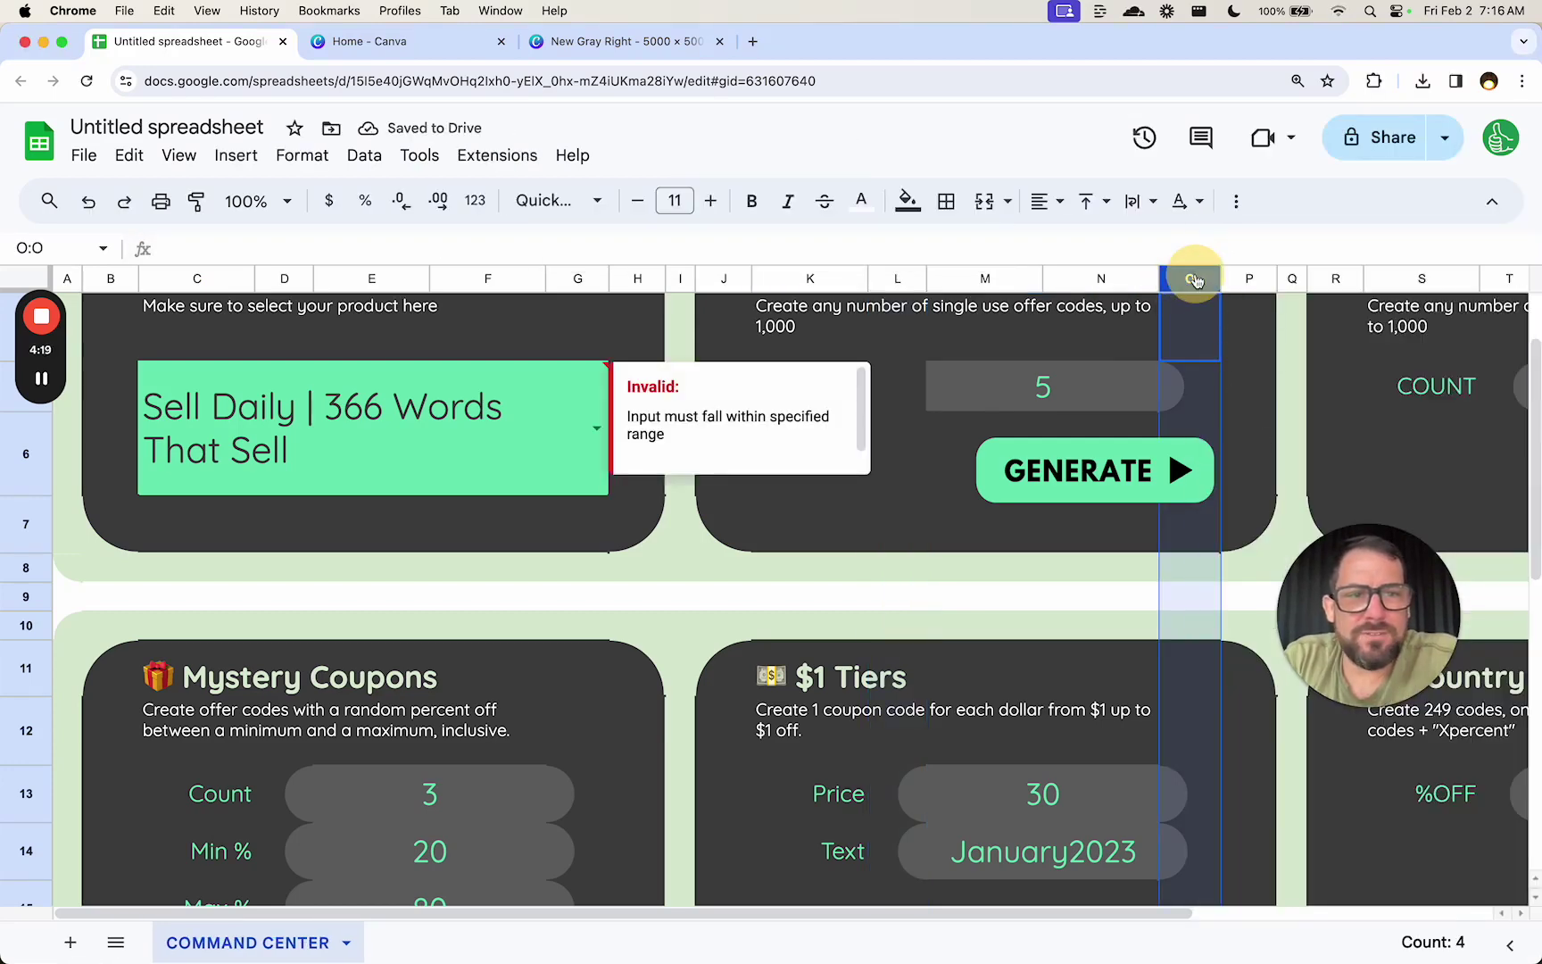
{"action": "right_click", "coordinate": [1192, 279]}
{"action": "left_click", "coordinate": [1239, 571]}
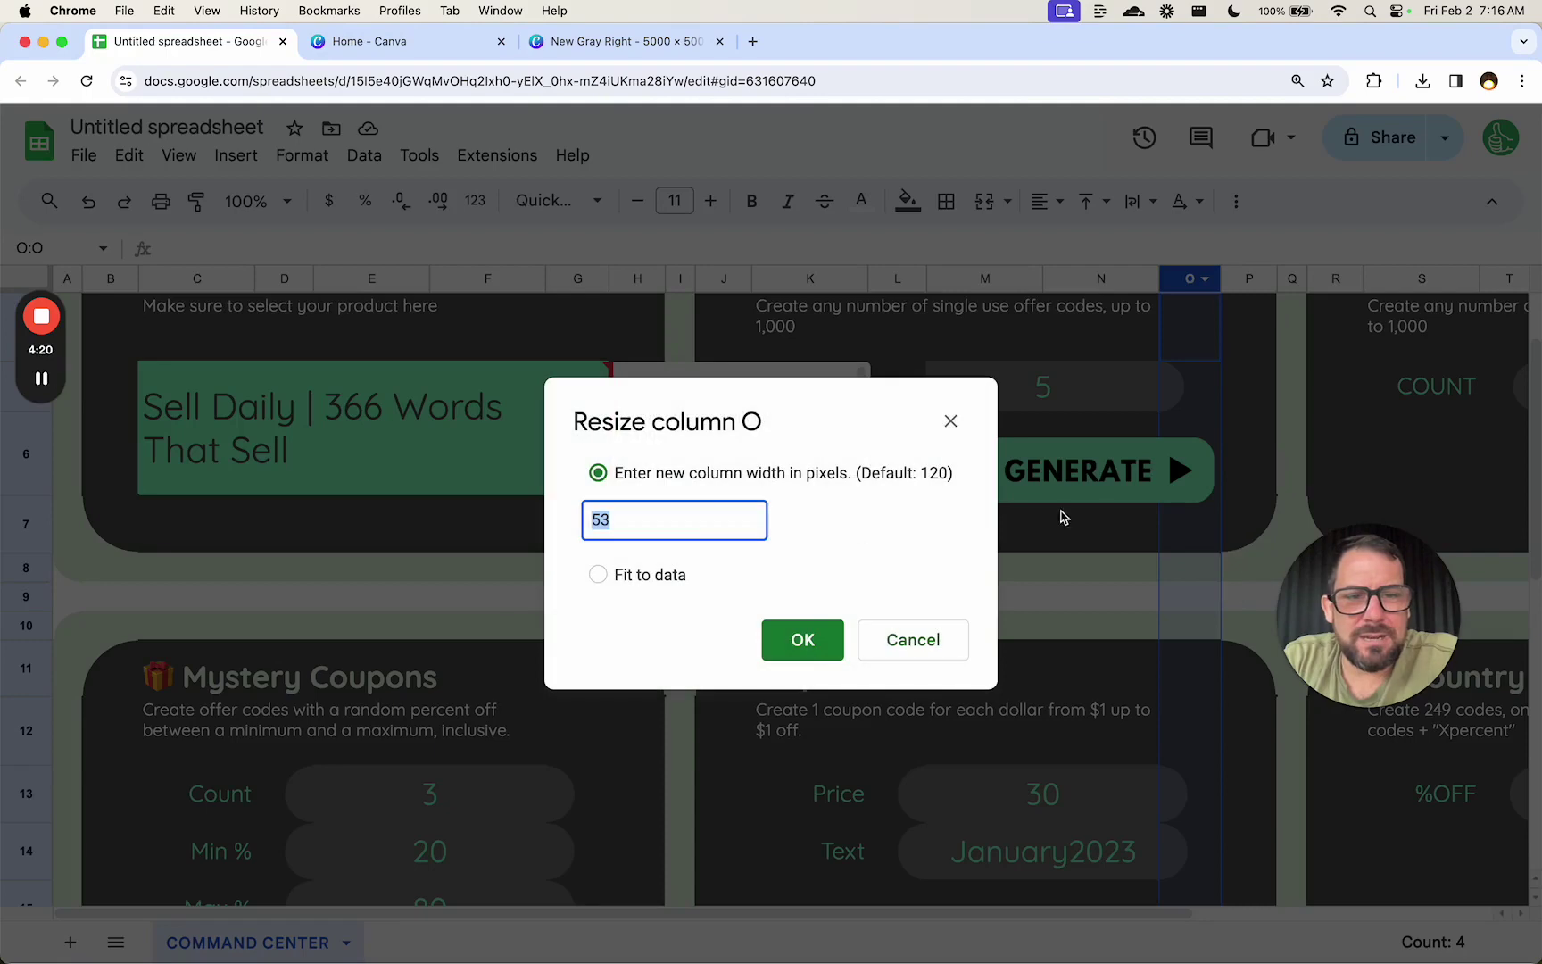
{"action": "left_click", "coordinate": [686, 513]}
{"action": "key", "text": "BackSpace"}
{"action": "type", "text": "0"}
{"action": "key", "text": "Return"}
{"action": "left_click", "coordinate": [947, 381]}
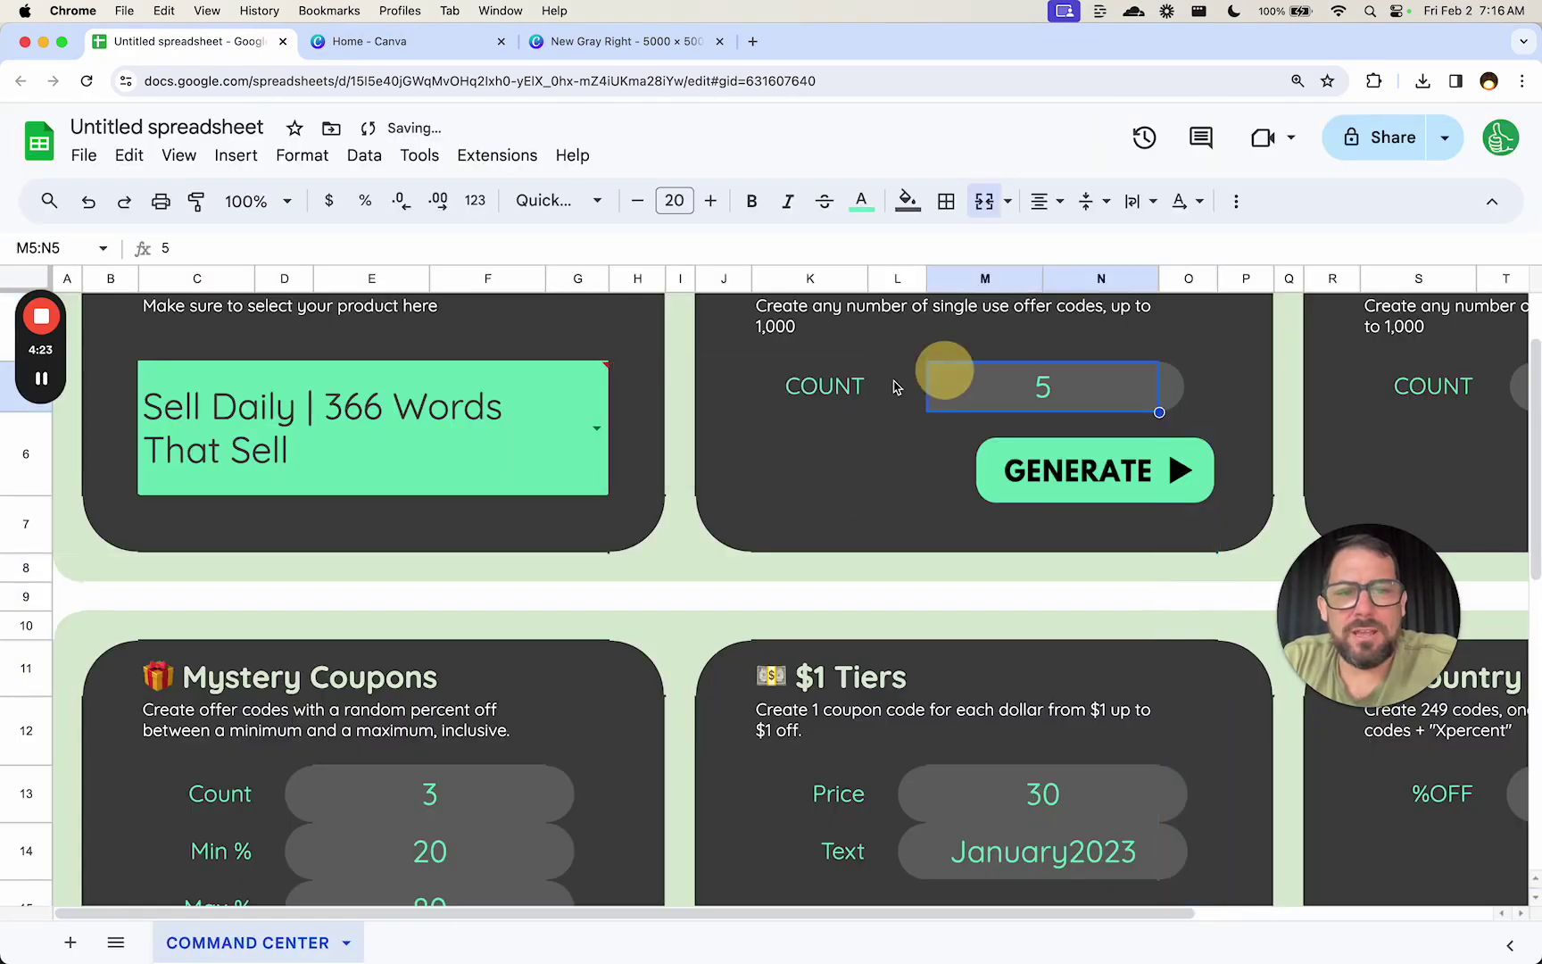
{"action": "left_click", "coordinate": [899, 378]}
Duplicate the Canva page and shift its circle so only the left half shows
{"action": "left_click", "coordinate": [654, 45]}
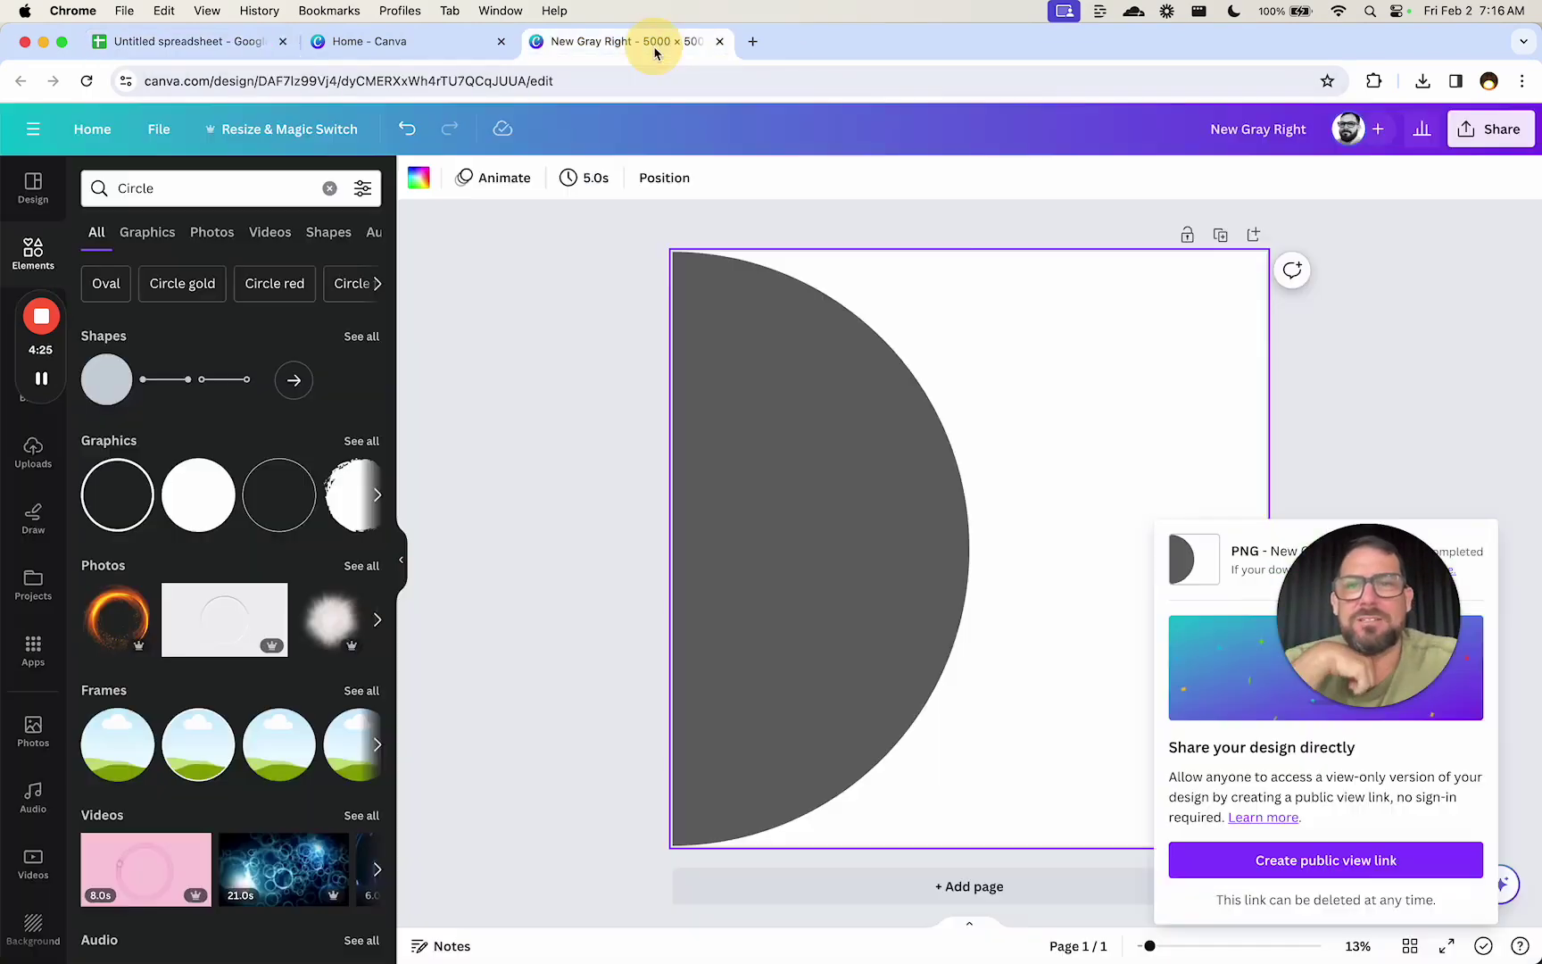
{"action": "left_click", "coordinate": [1224, 236]}
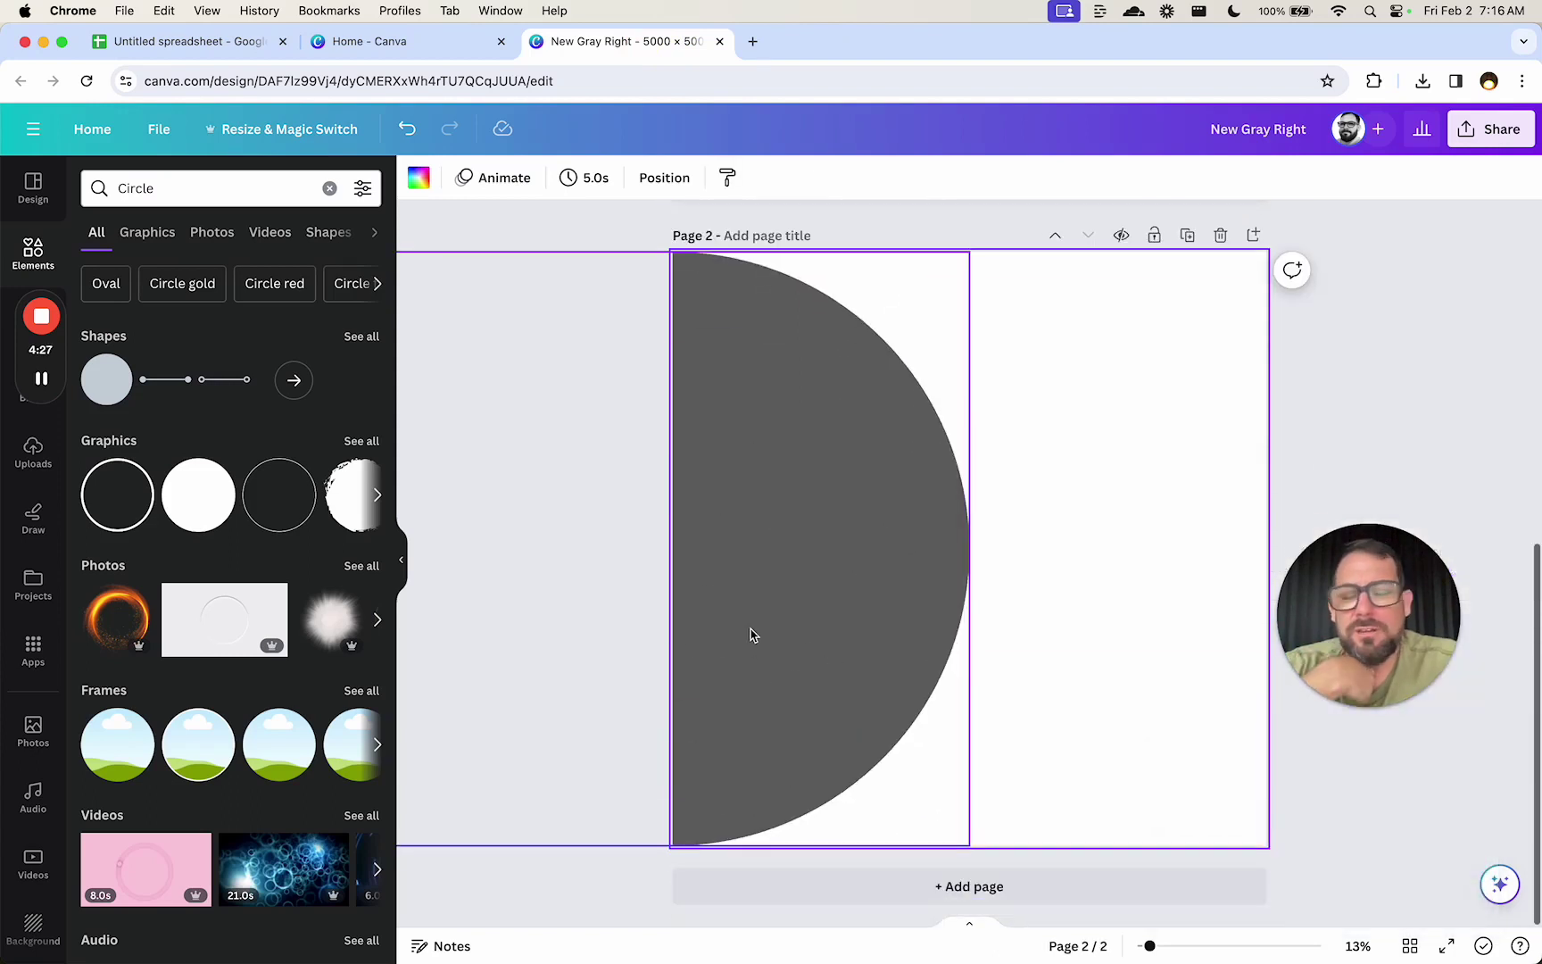
{"action": "left_click_drag", "start_coordinate": [751, 630], "coordinate": [1034, 631]}
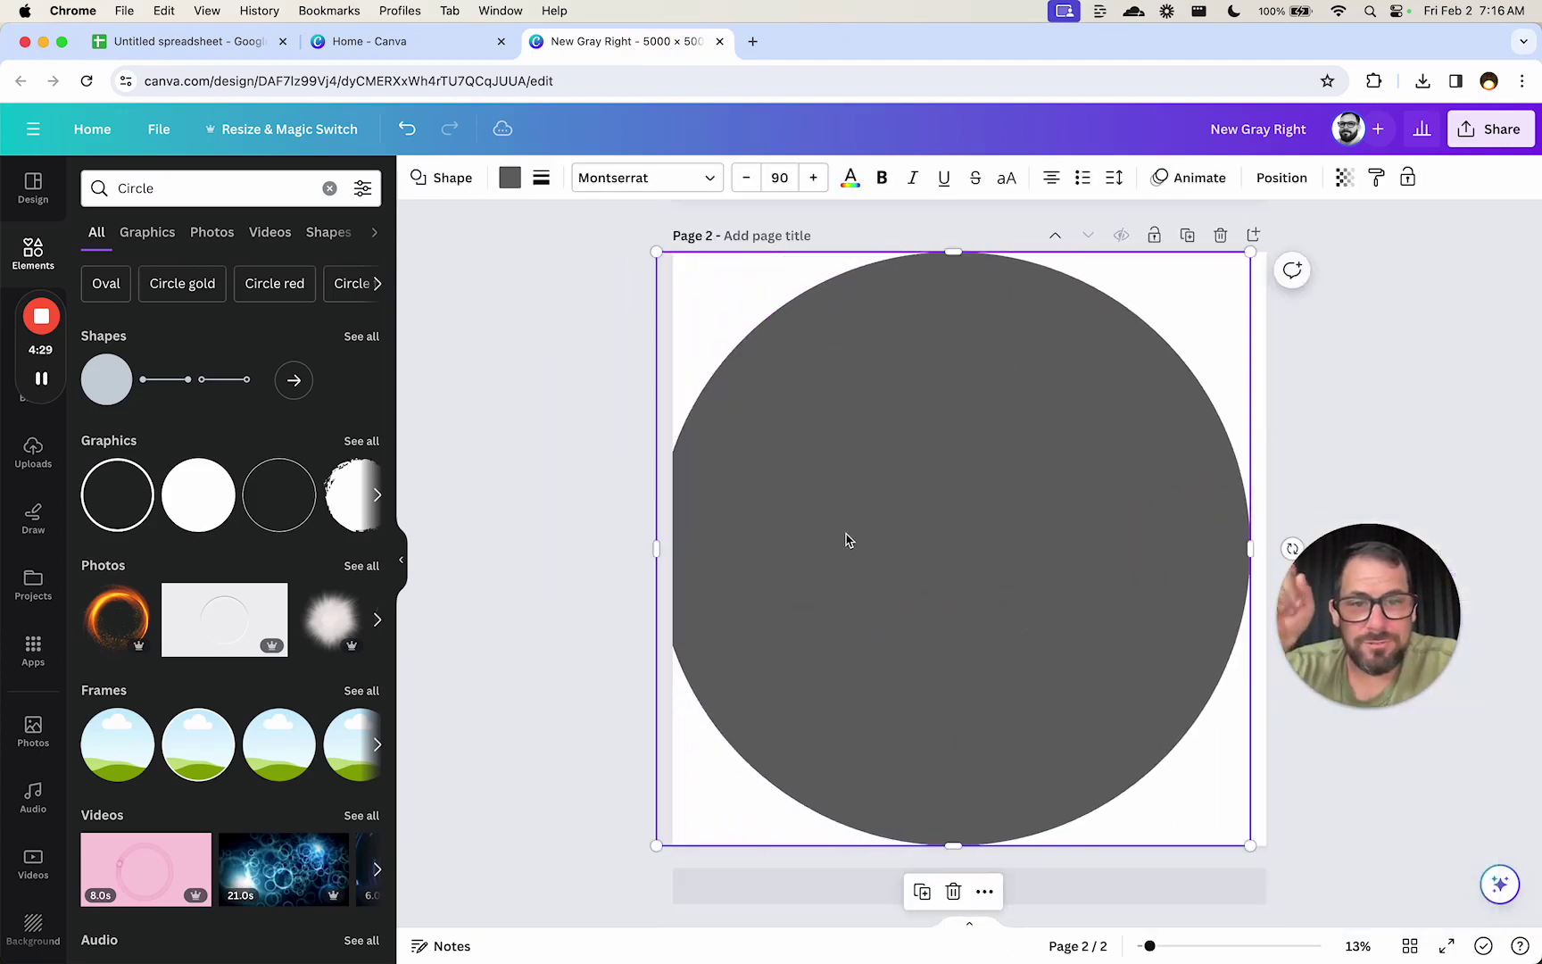
{"action": "left_click_drag", "start_coordinate": [846, 532], "coordinate": [1158, 531]}
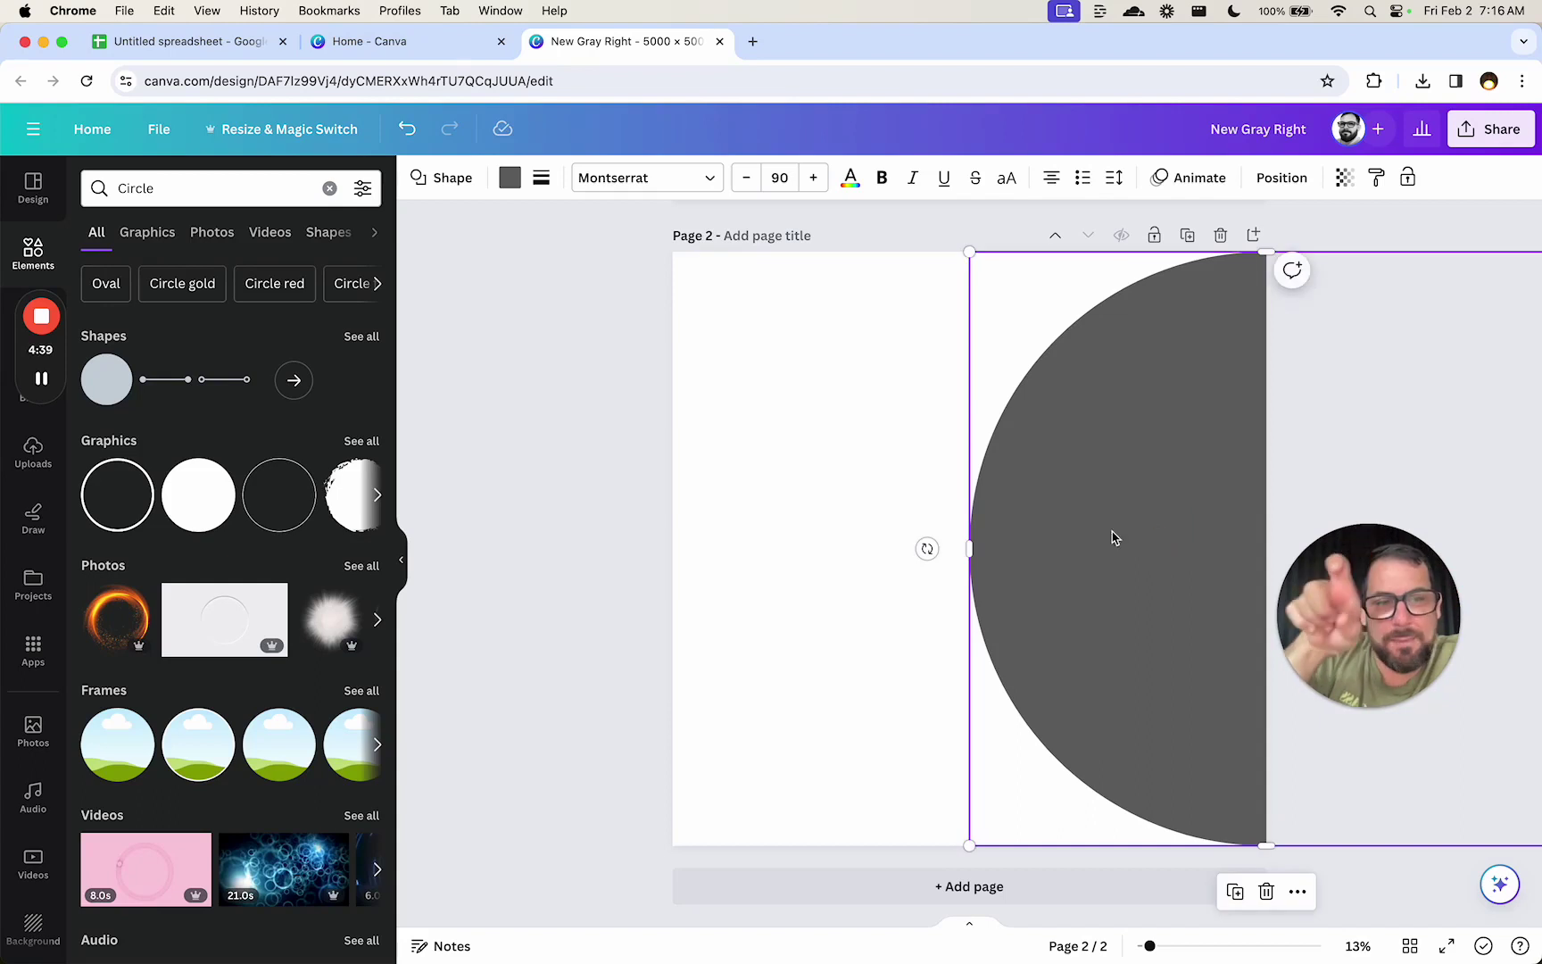
{"action": "left_click", "coordinate": [750, 235]}
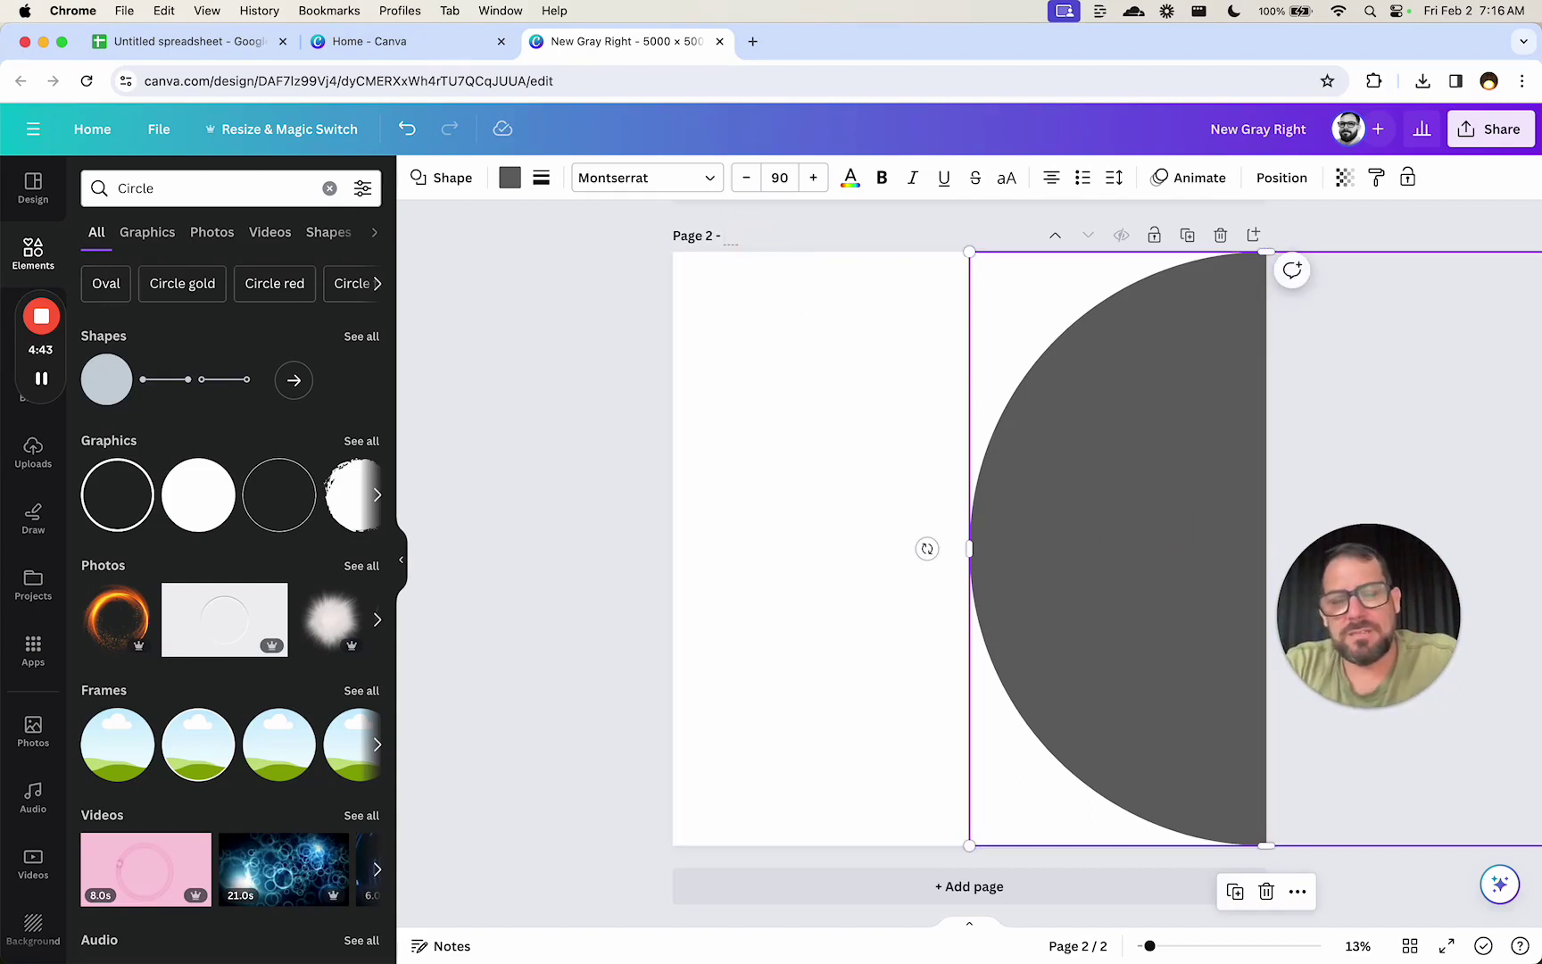
Rename the design to 'New Gray Left'
{"action": "left_click", "coordinate": [1291, 129]}
{"action": "double_click", "coordinate": [1292, 129]}
{"action": "type", "text": "Left"}
{"action": "key", "text": "Return"}
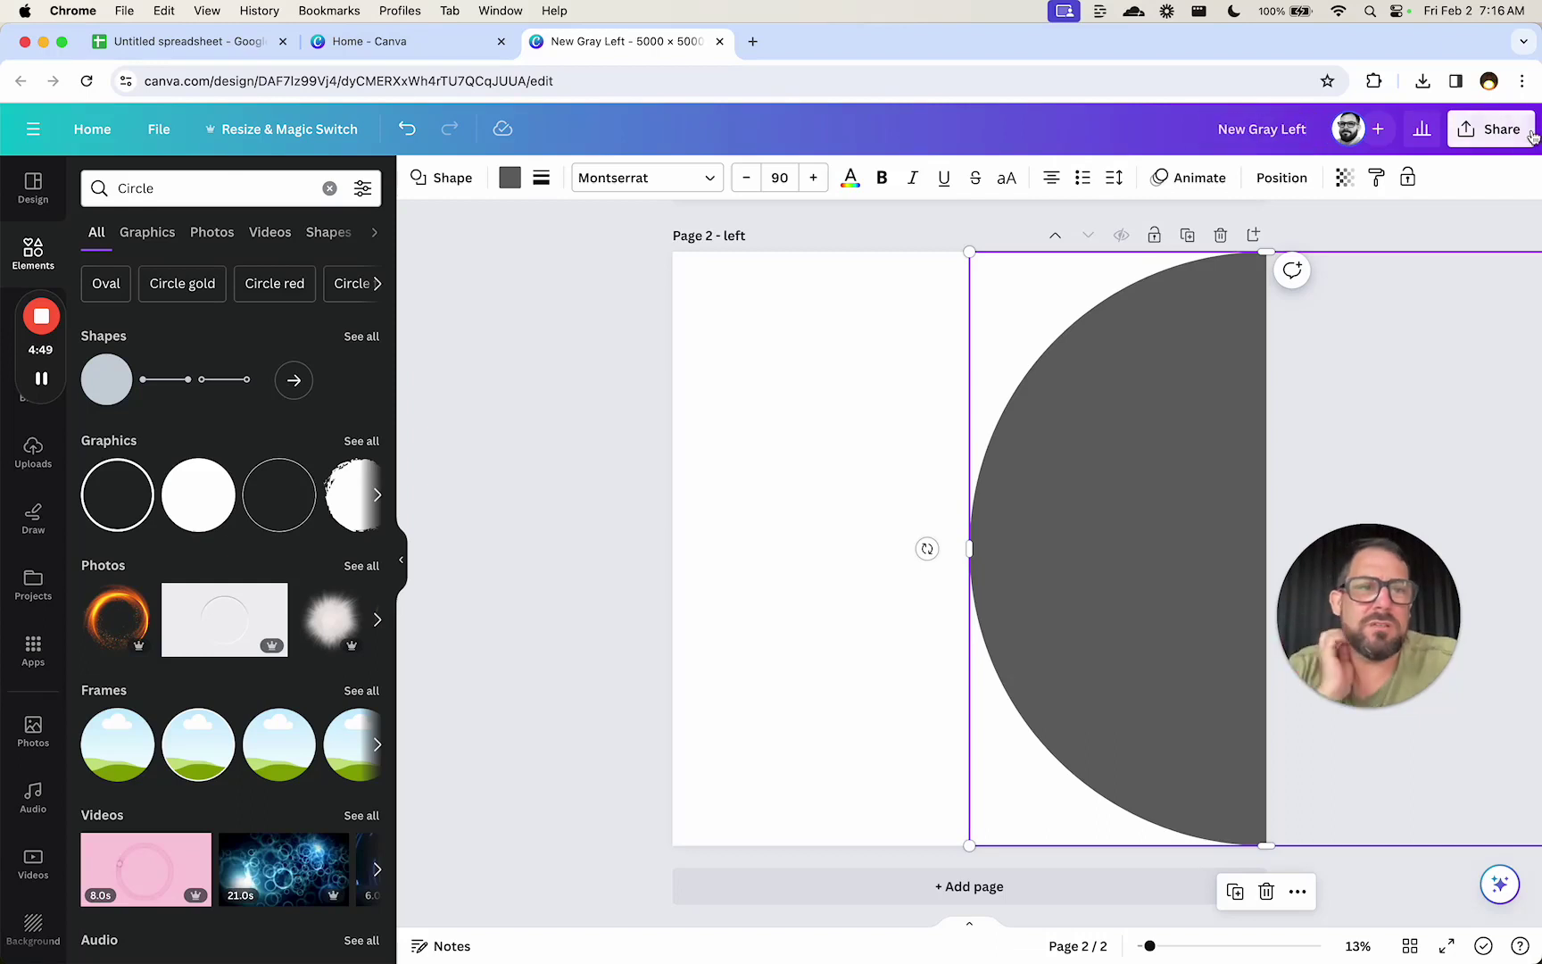
Download the design pages as transparent-background PNGs
{"action": "left_click", "coordinate": [1490, 129]}
{"action": "left_click", "coordinate": [1258, 415]}
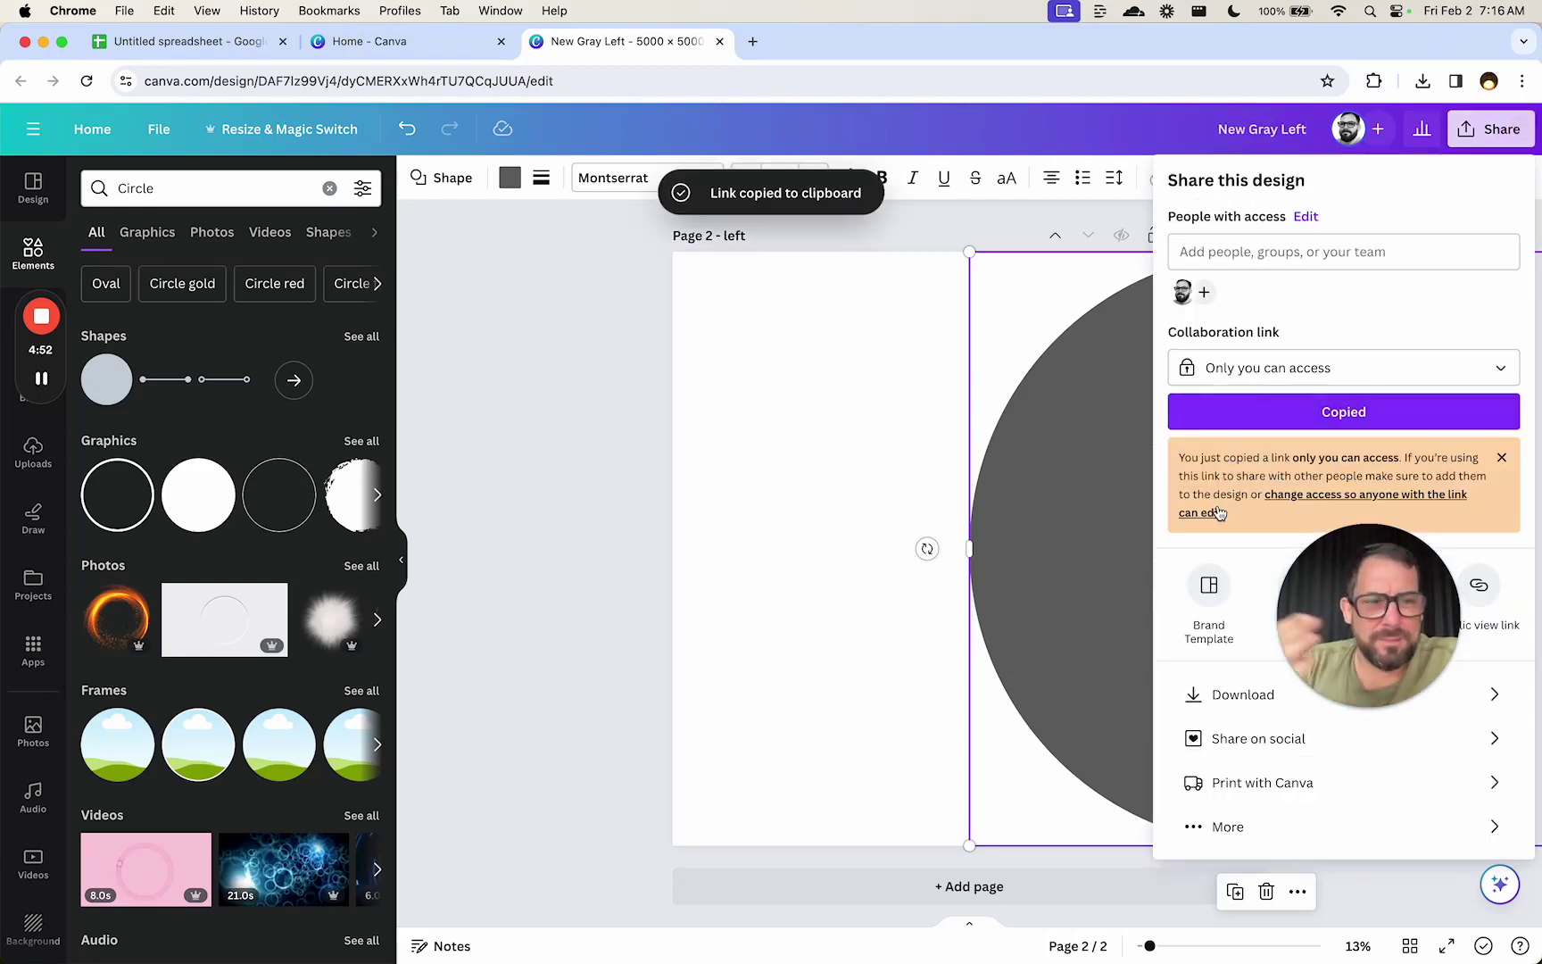
{"action": "left_click", "coordinate": [1236, 694]}
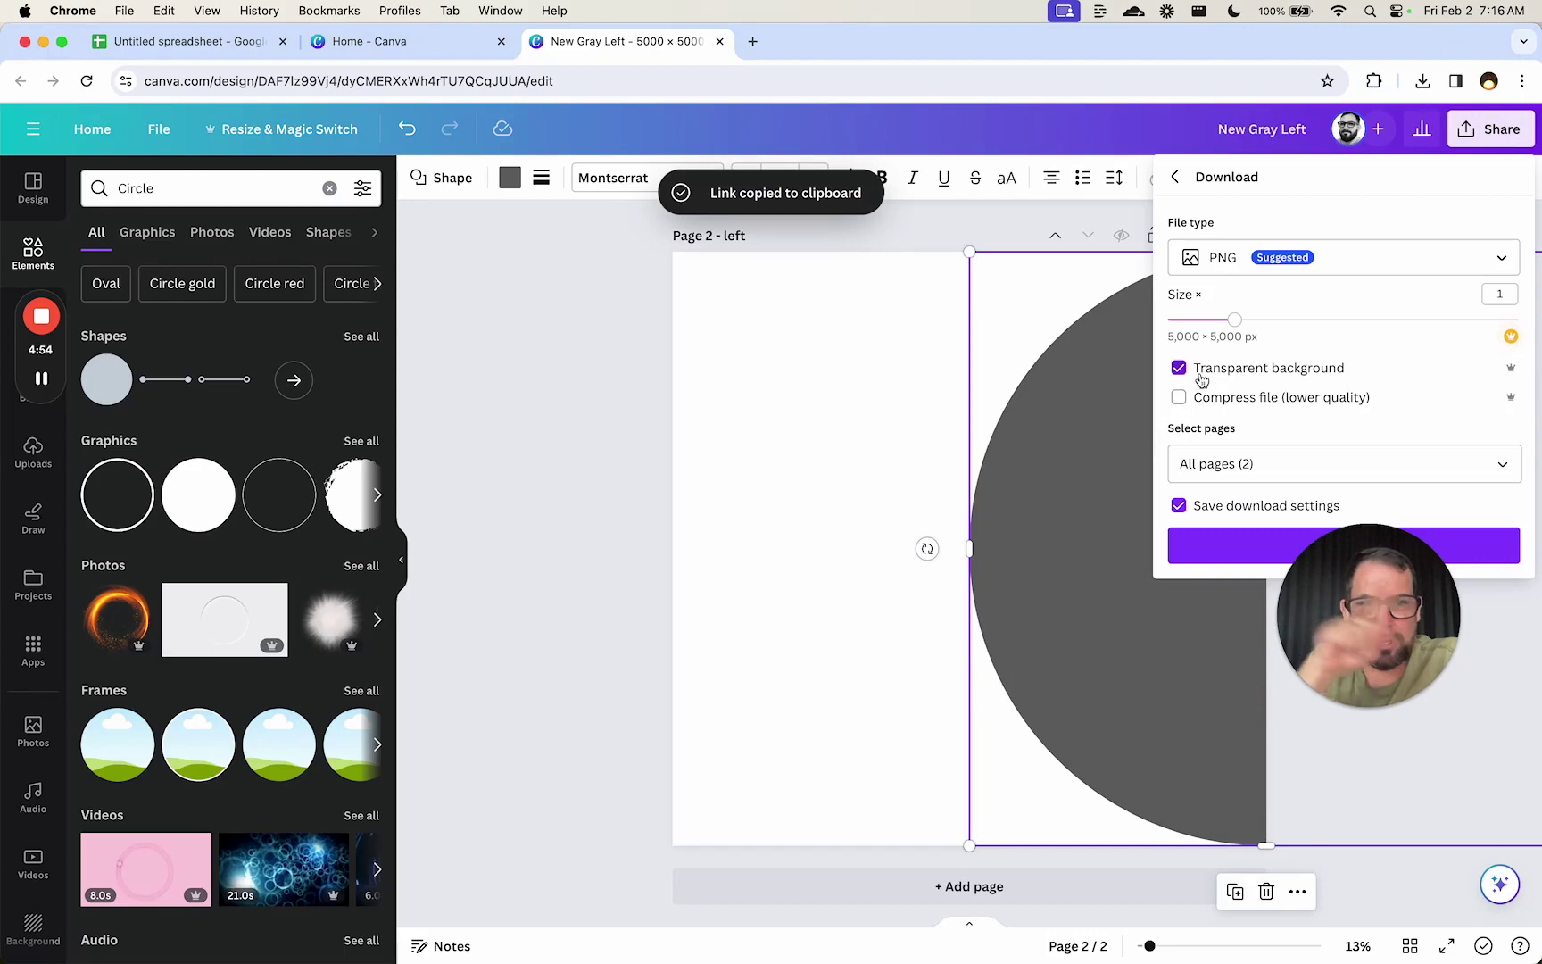
{"action": "left_click", "coordinate": [1200, 554]}
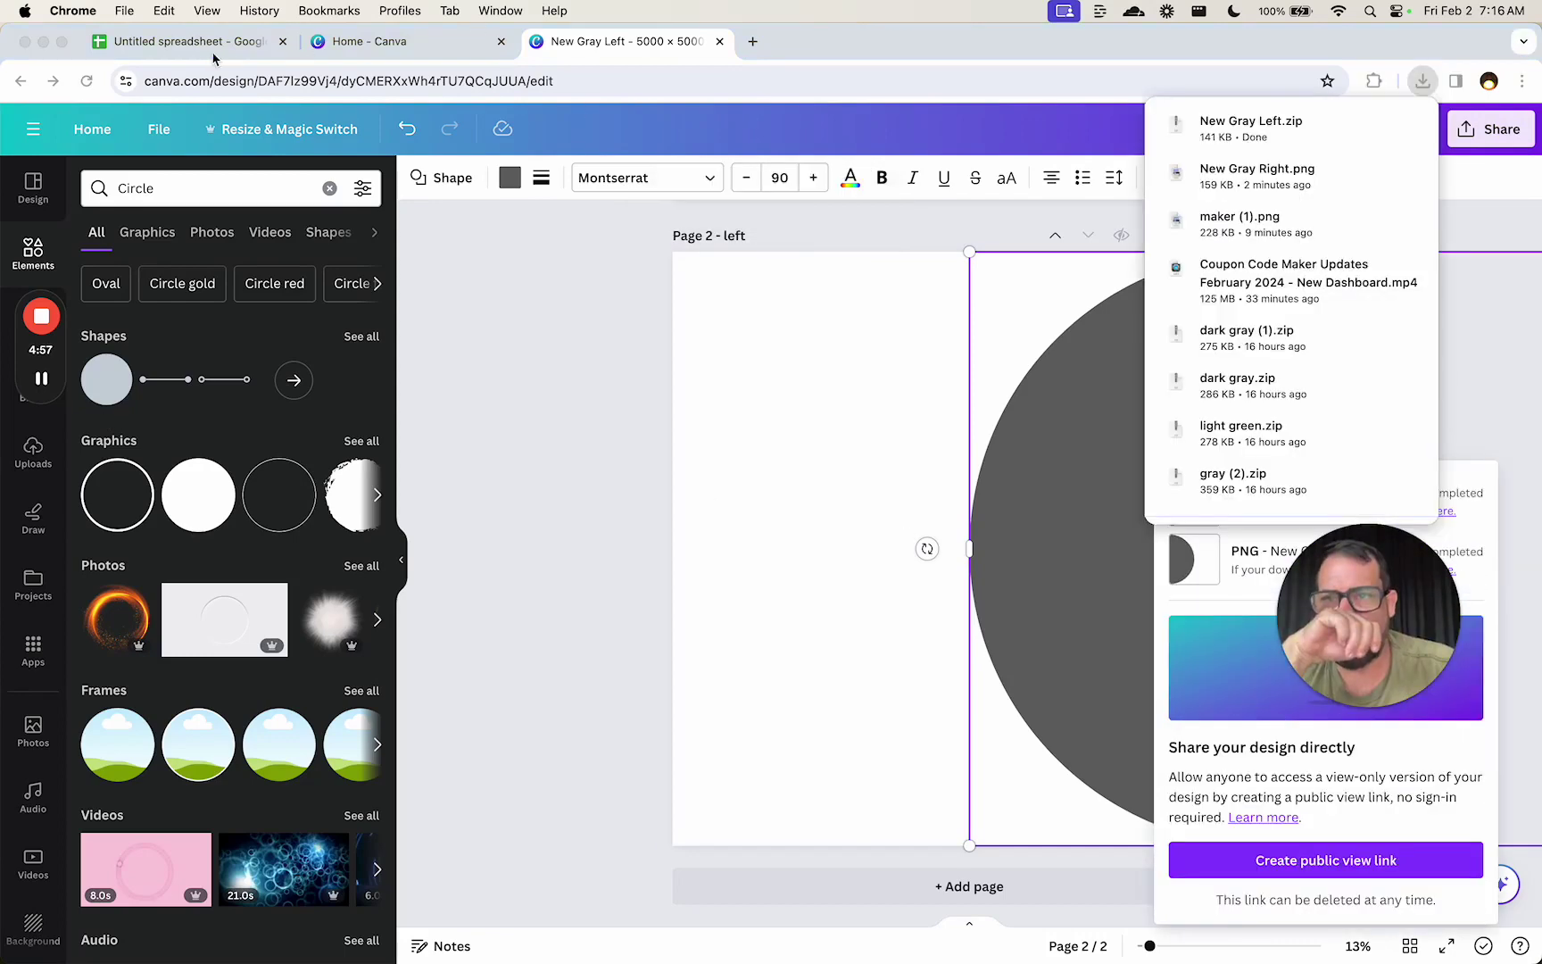
In the coupon spreadsheet, start inserting an image into cell L5 via Insert > Image > Insert image in cell
{"action": "left_click", "coordinate": [207, 44]}
{"action": "left_click", "coordinate": [236, 155]}
{"action": "mouse_move", "coordinate": [372, 485]}
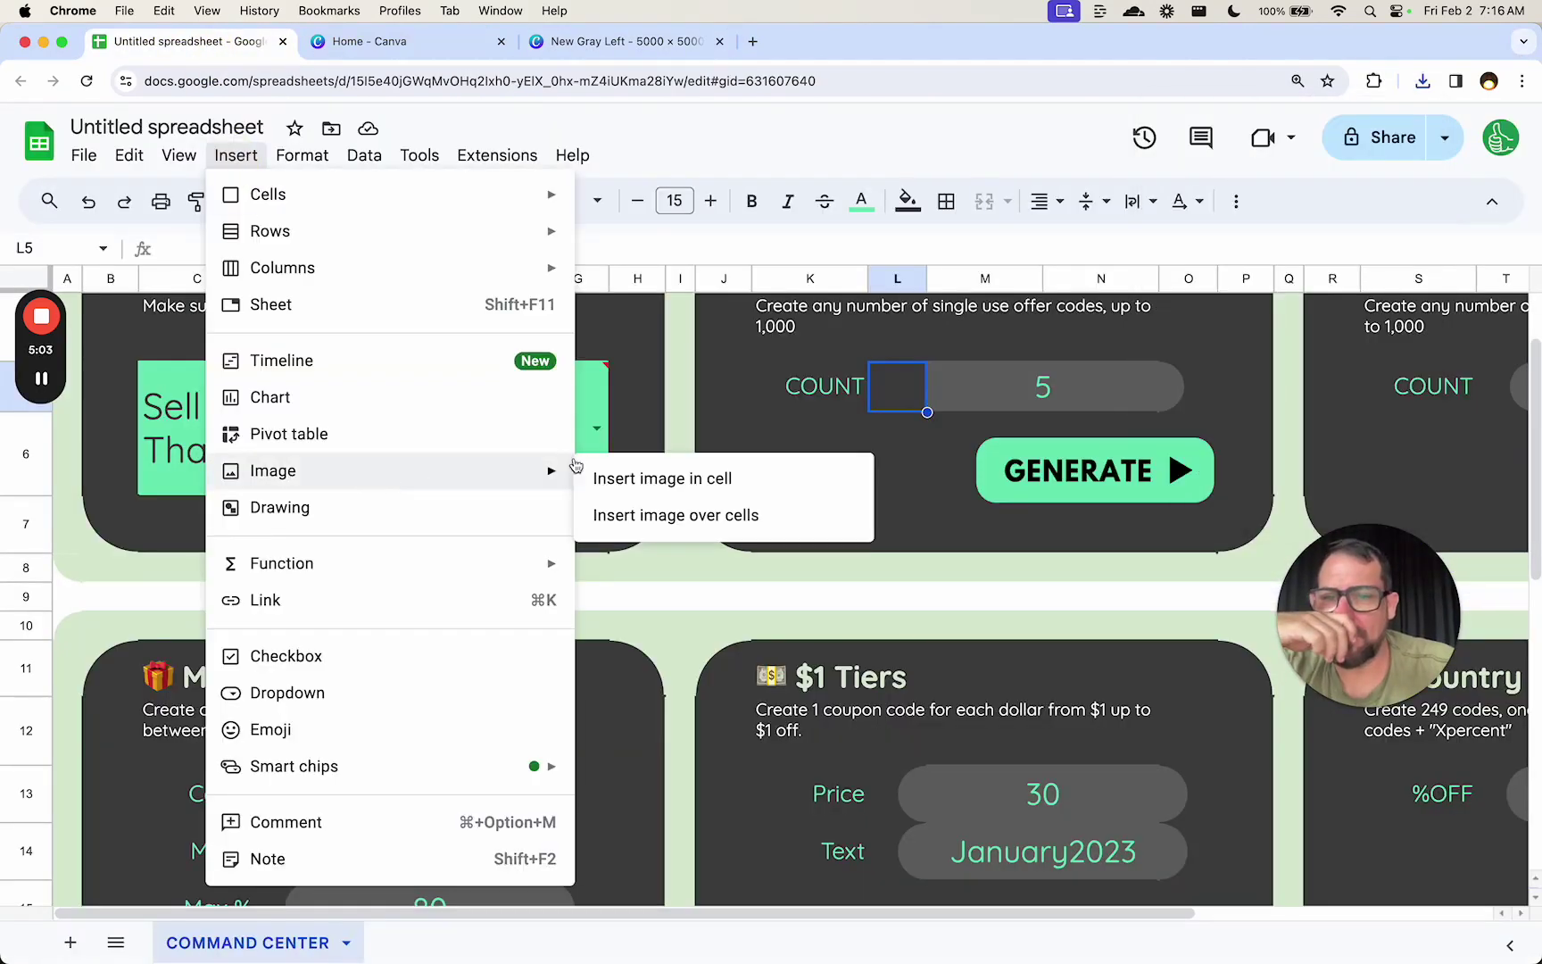
{"action": "left_click", "coordinate": [639, 476]}
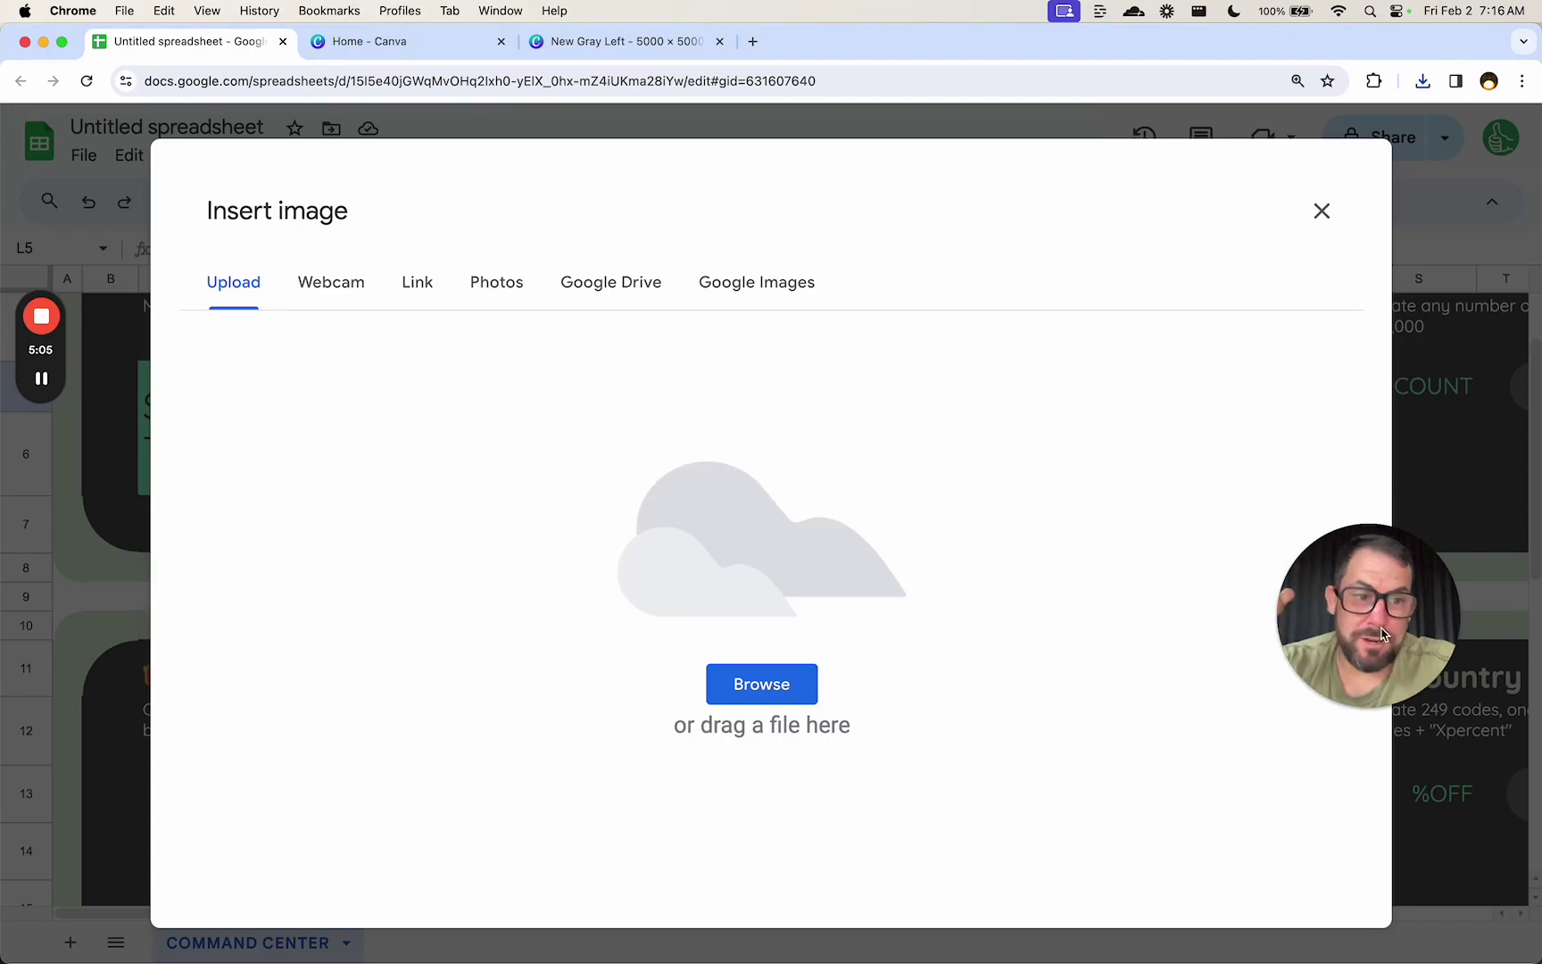
Drag left.png from the Downloads 'New Gray Left' folder into L5 to round the COUNT box's left end
{"action": "mouse_move", "coordinate": [1484, 476]}
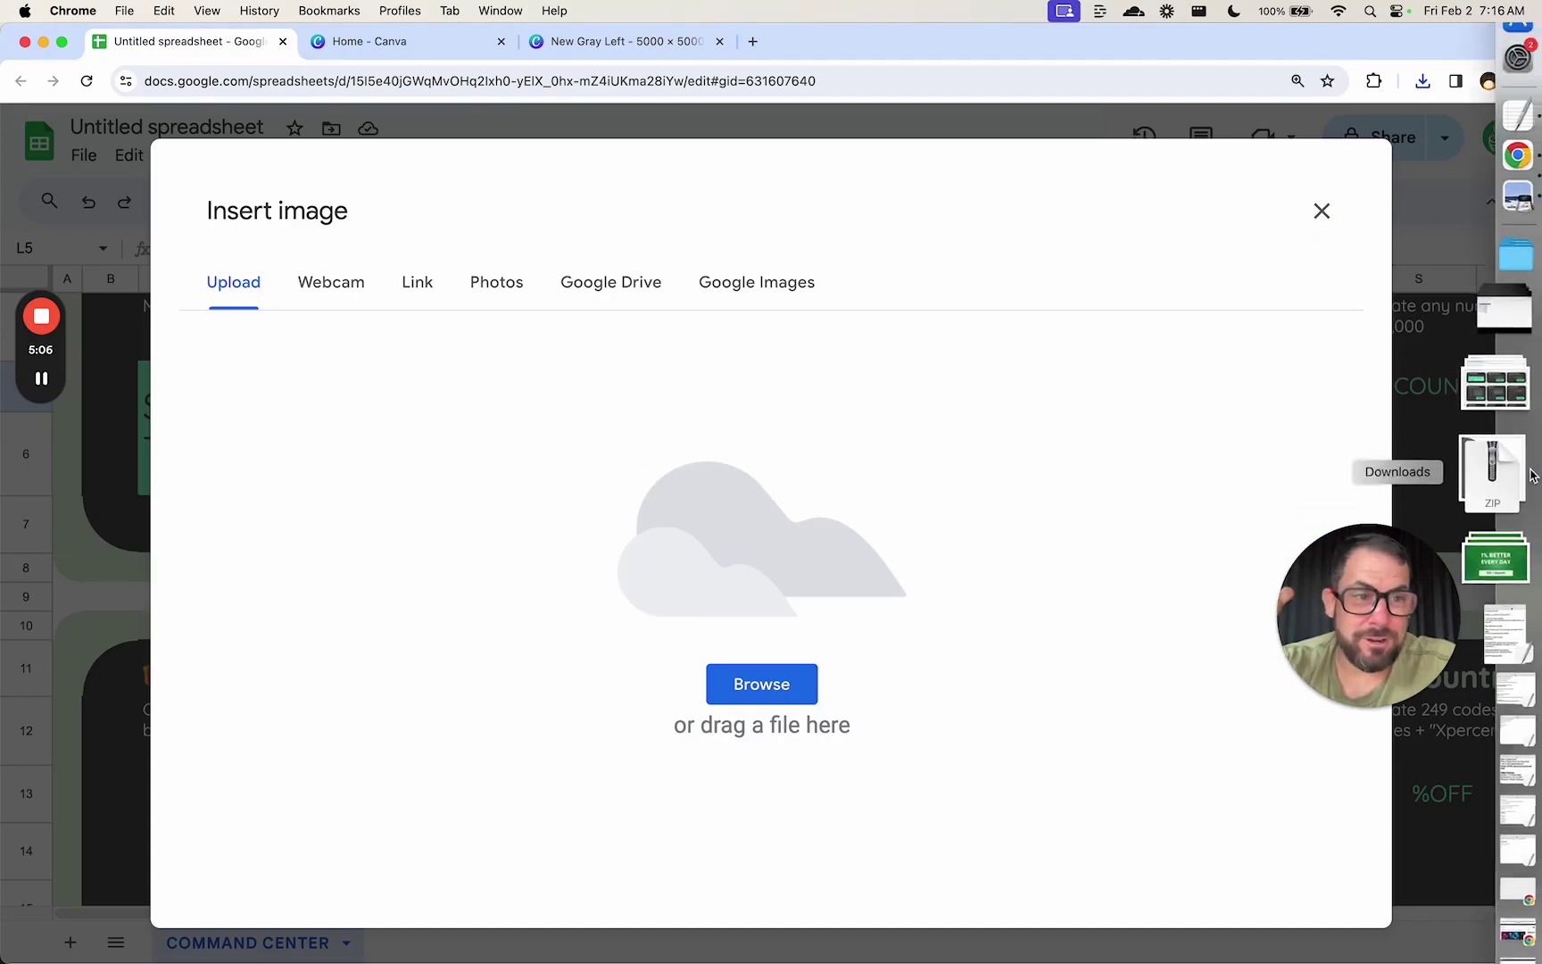
{"action": "left_click", "coordinate": [1484, 476]}
{"action": "left_click", "coordinate": [516, 179]}
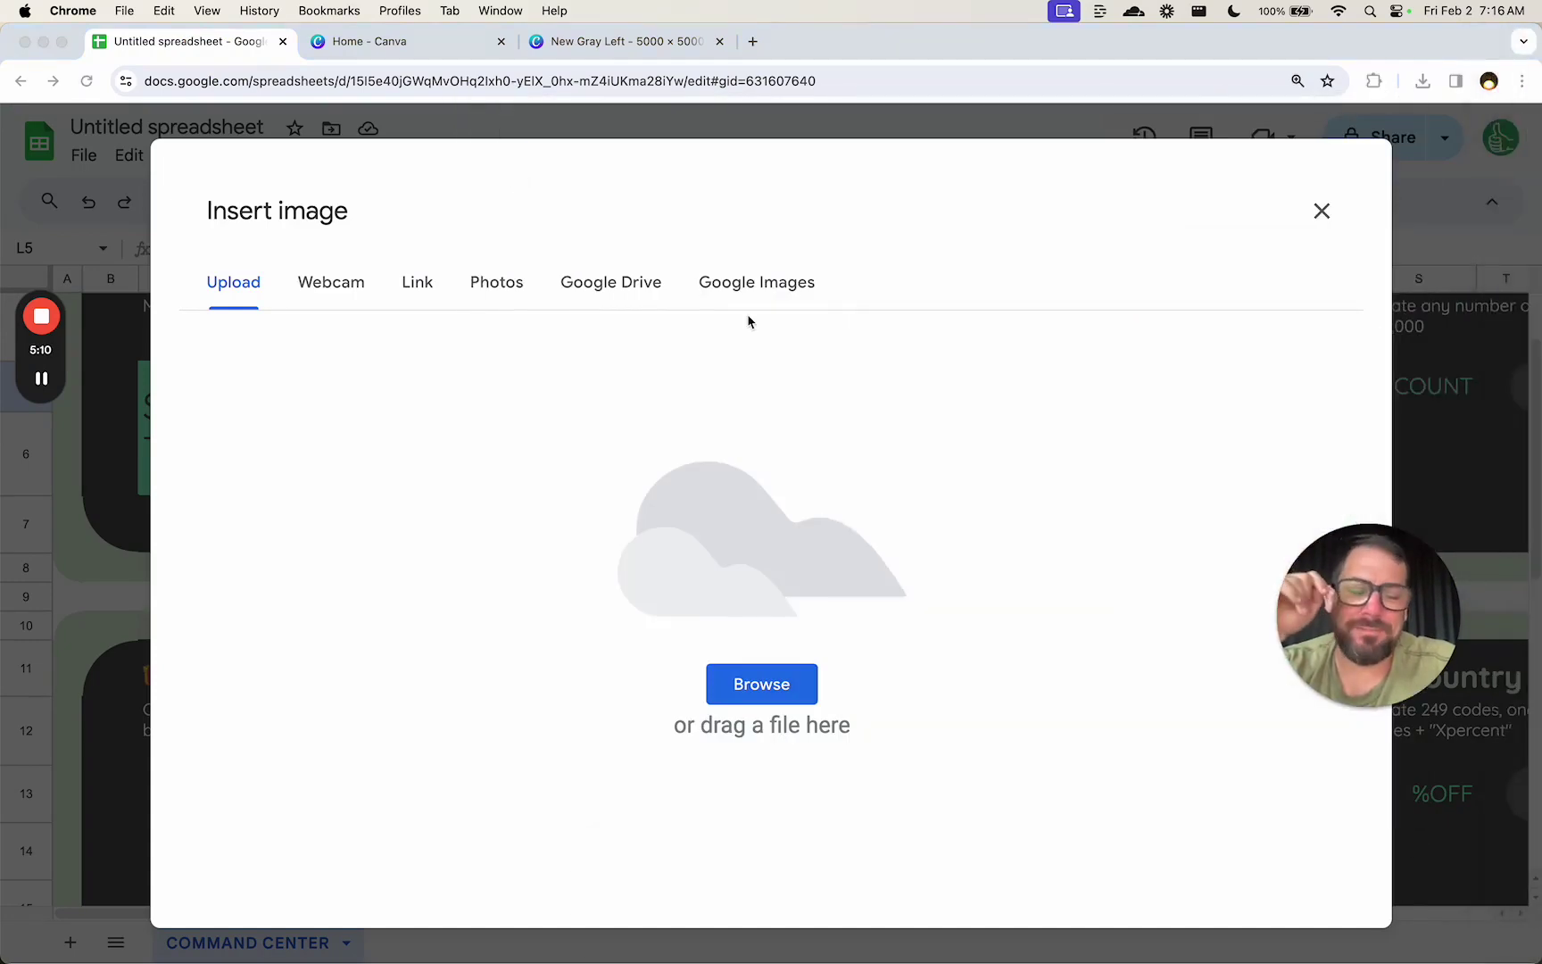
{"action": "left_click", "coordinate": [1484, 476]}
{"action": "left_click", "coordinate": [903, 212]}
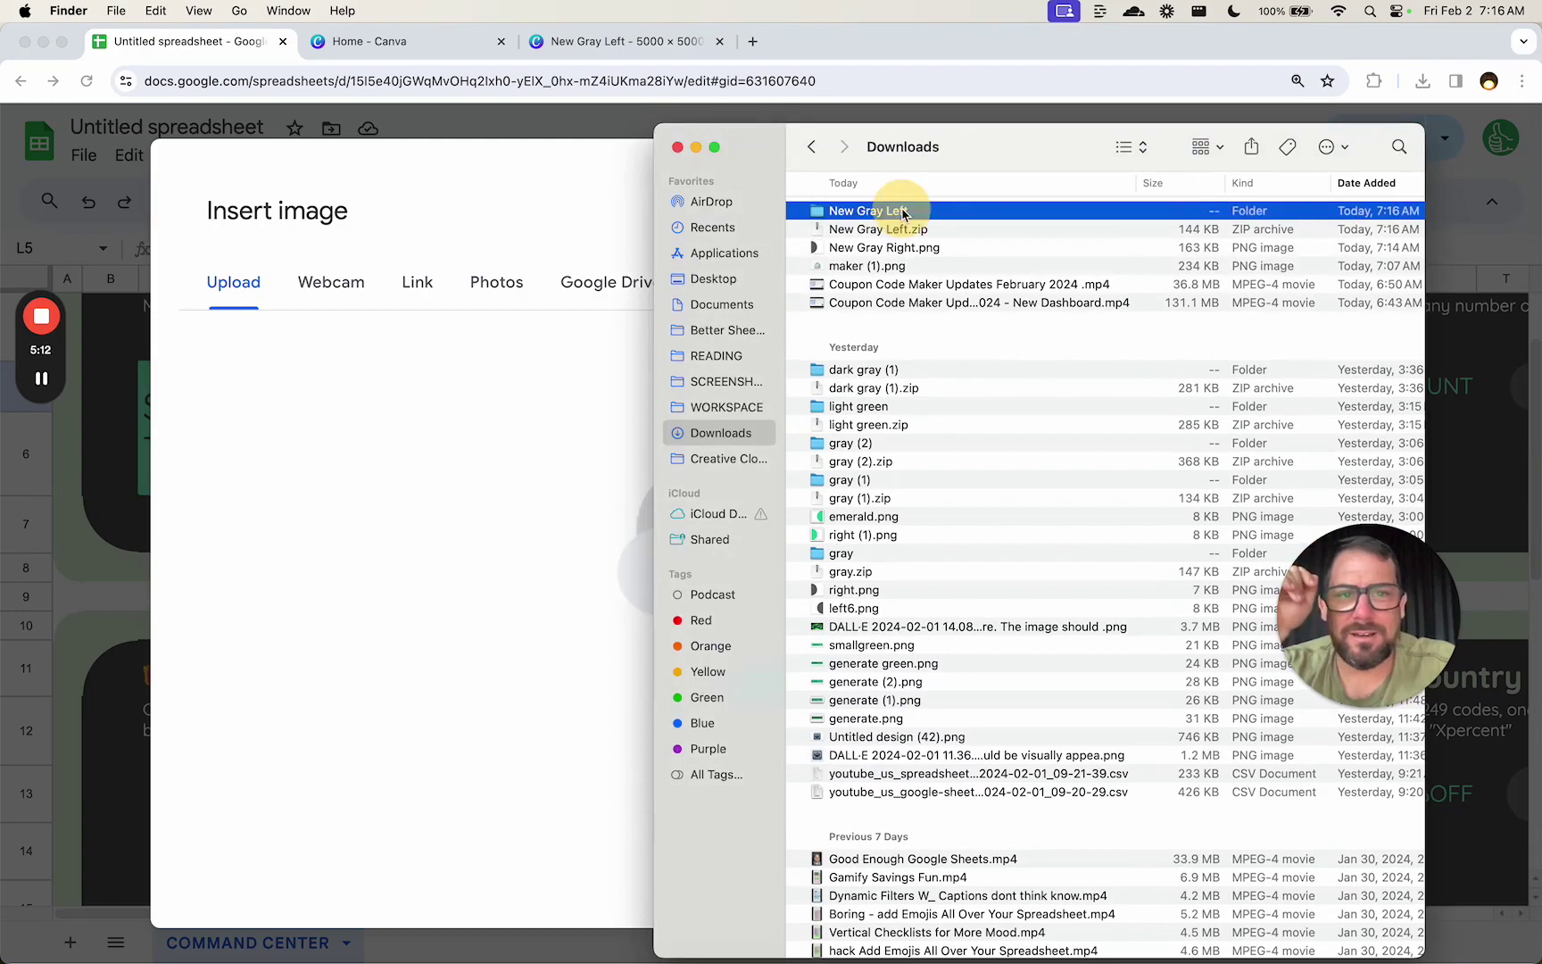
{"action": "double_click", "coordinate": [903, 212]}
{"action": "left_click_drag", "start_coordinate": [844, 230], "coordinate": [554, 479]}
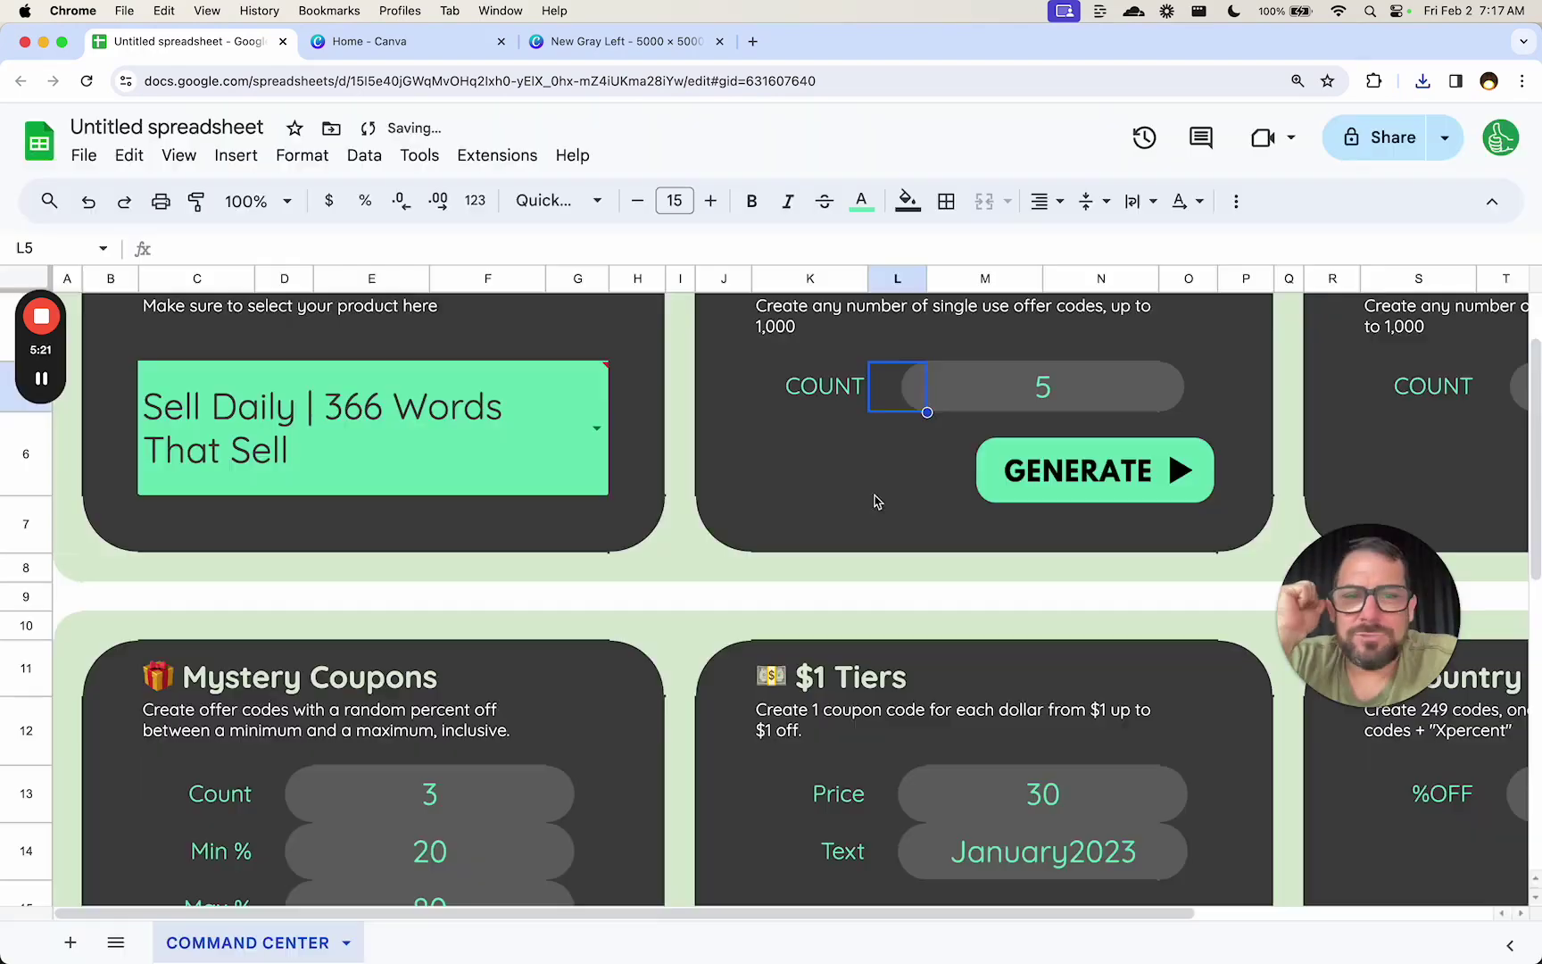
{"action": "left_click", "coordinate": [919, 477]}
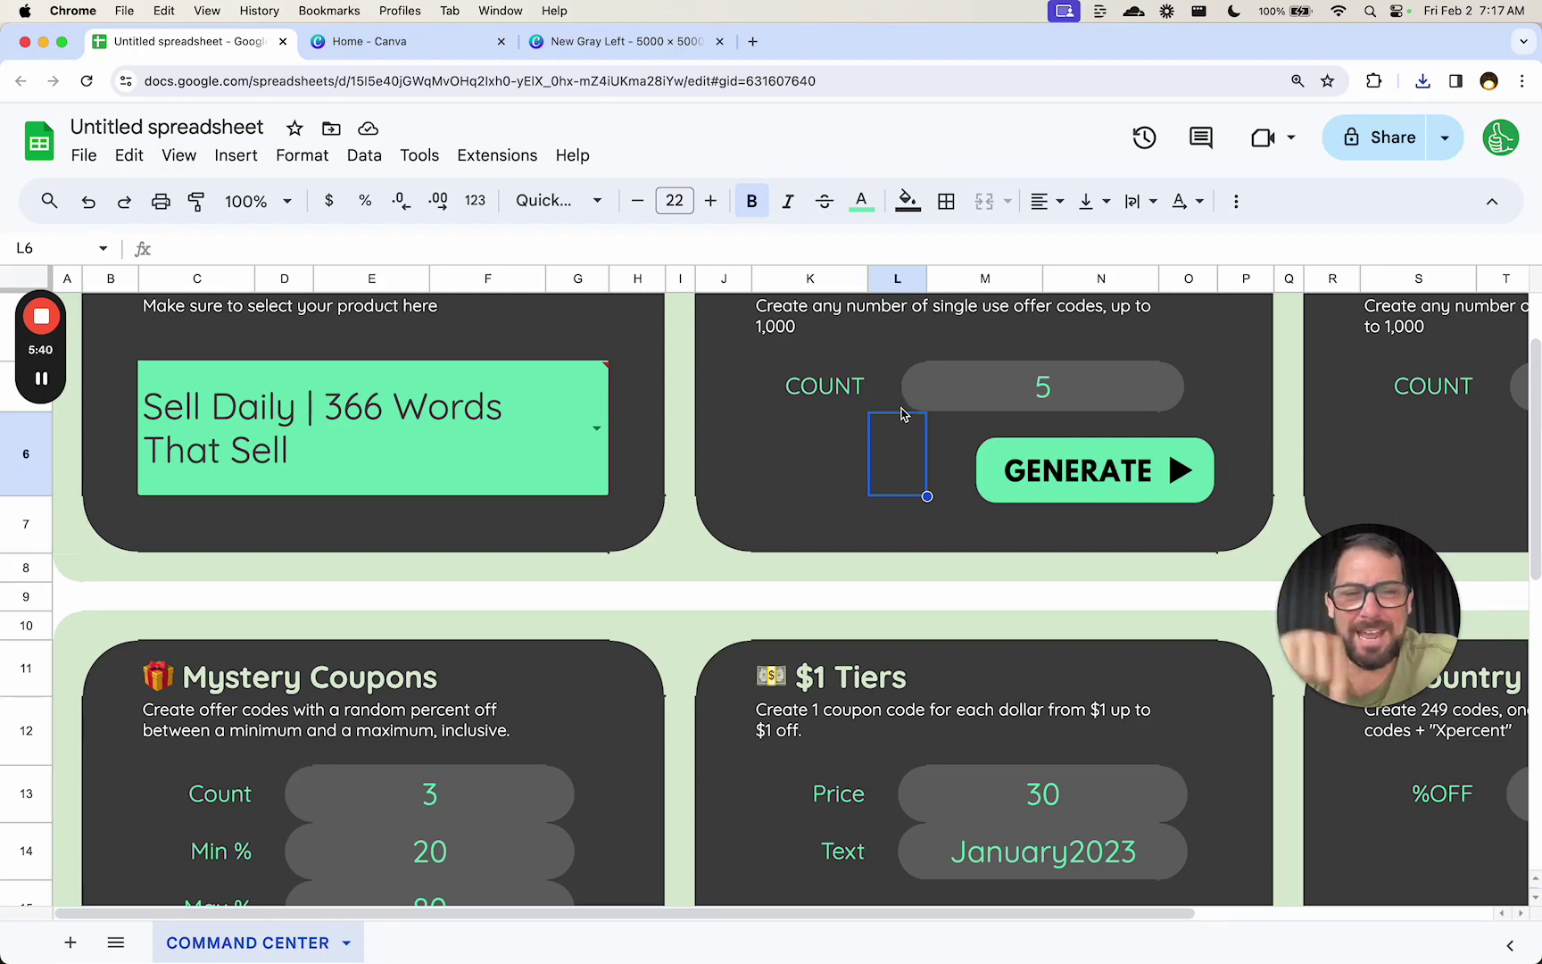
{"action": "left_click", "coordinate": [1011, 395]}
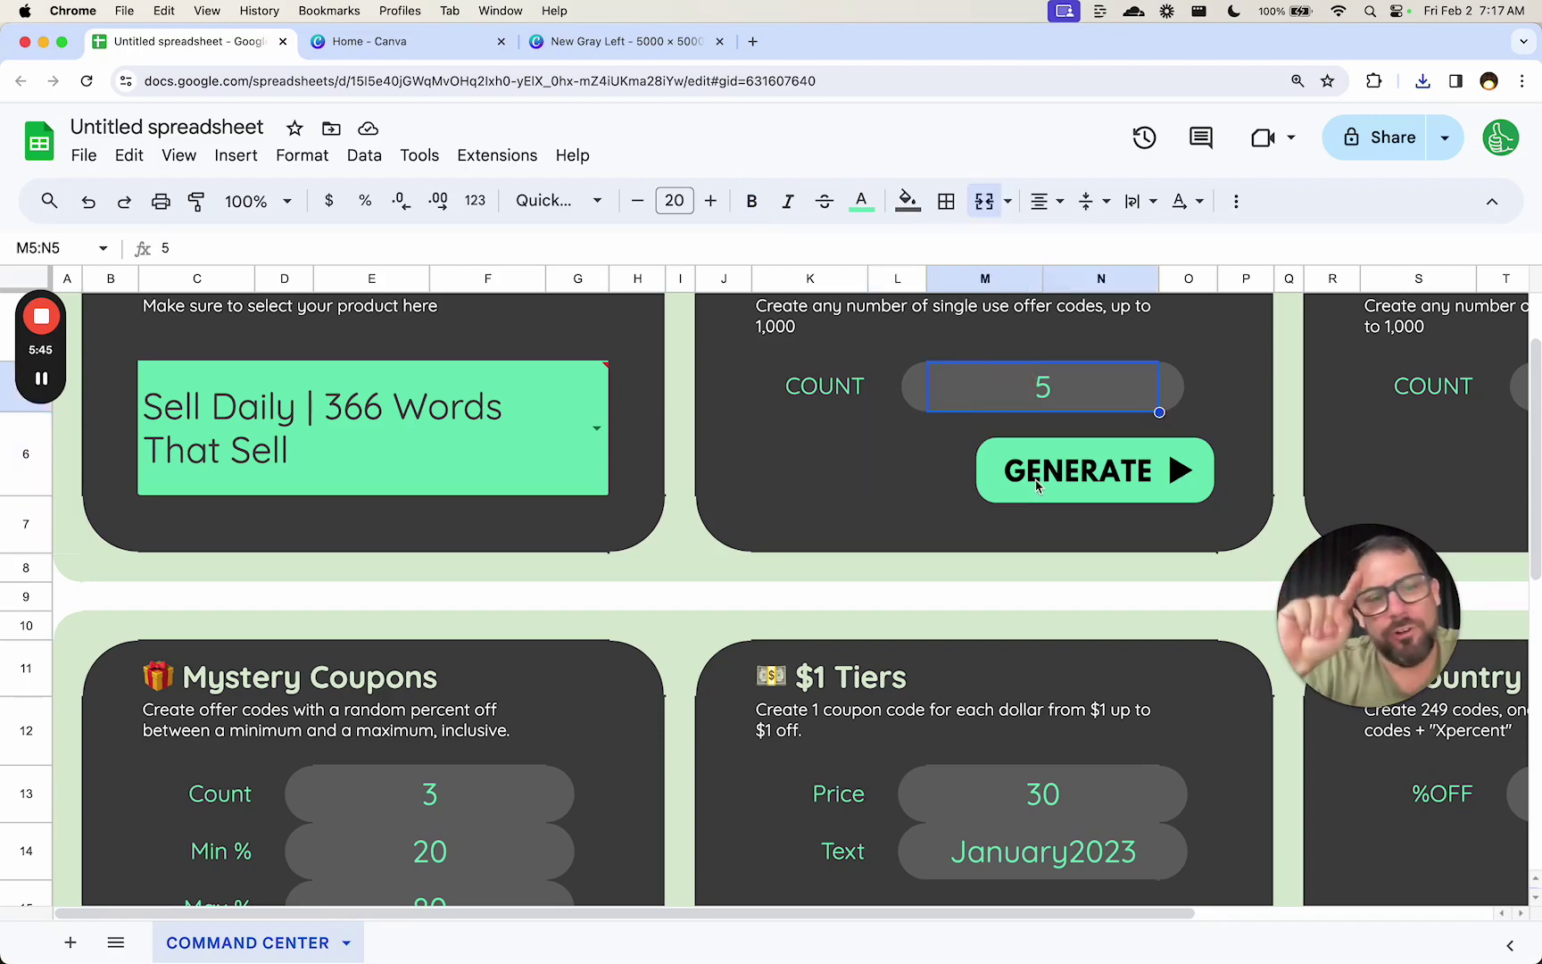
{"action": "scroll", "coordinate": [847, 459], "scroll_direction": "up", "scroll_amount": 3}
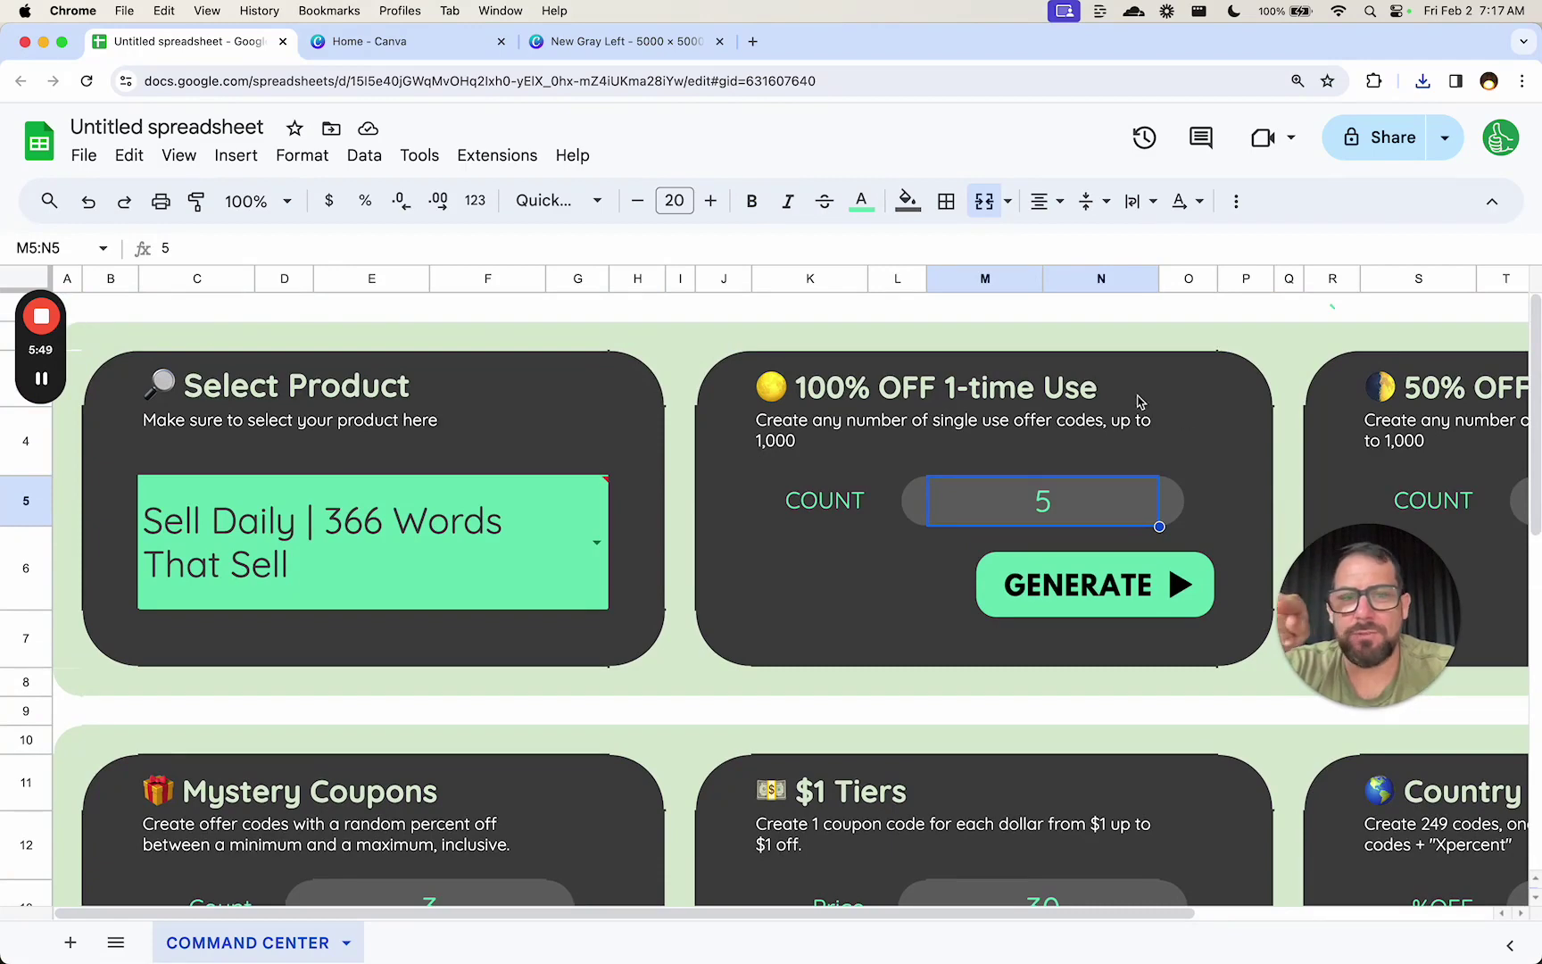
{"action": "left_click", "coordinate": [114, 380]}
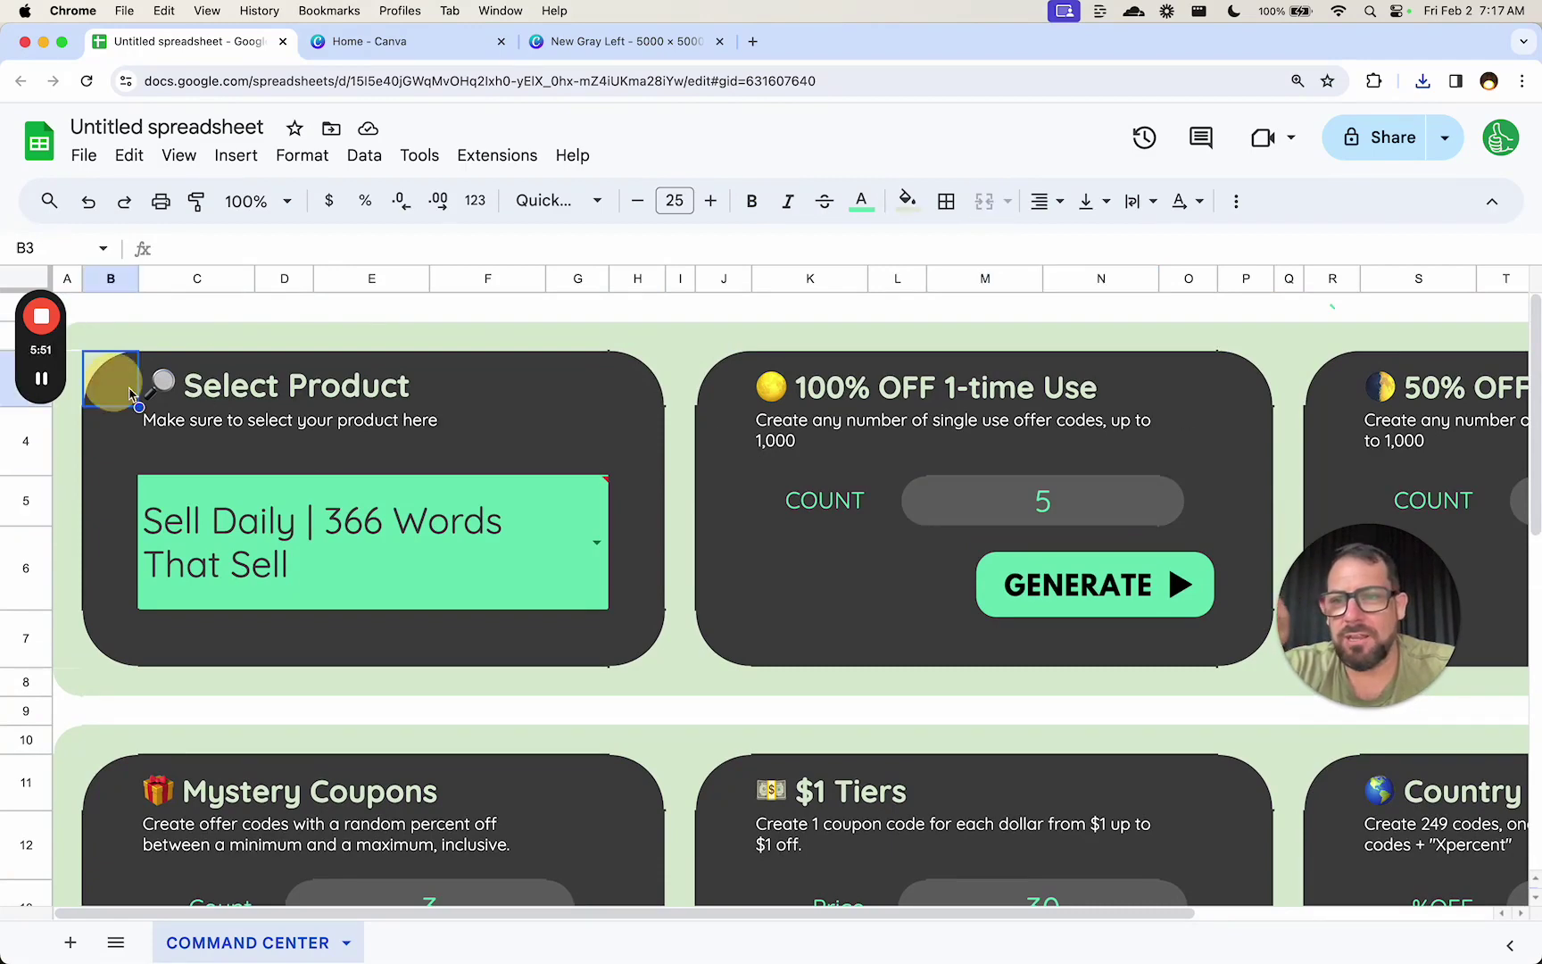
{"action": "left_click", "coordinate": [996, 582]}
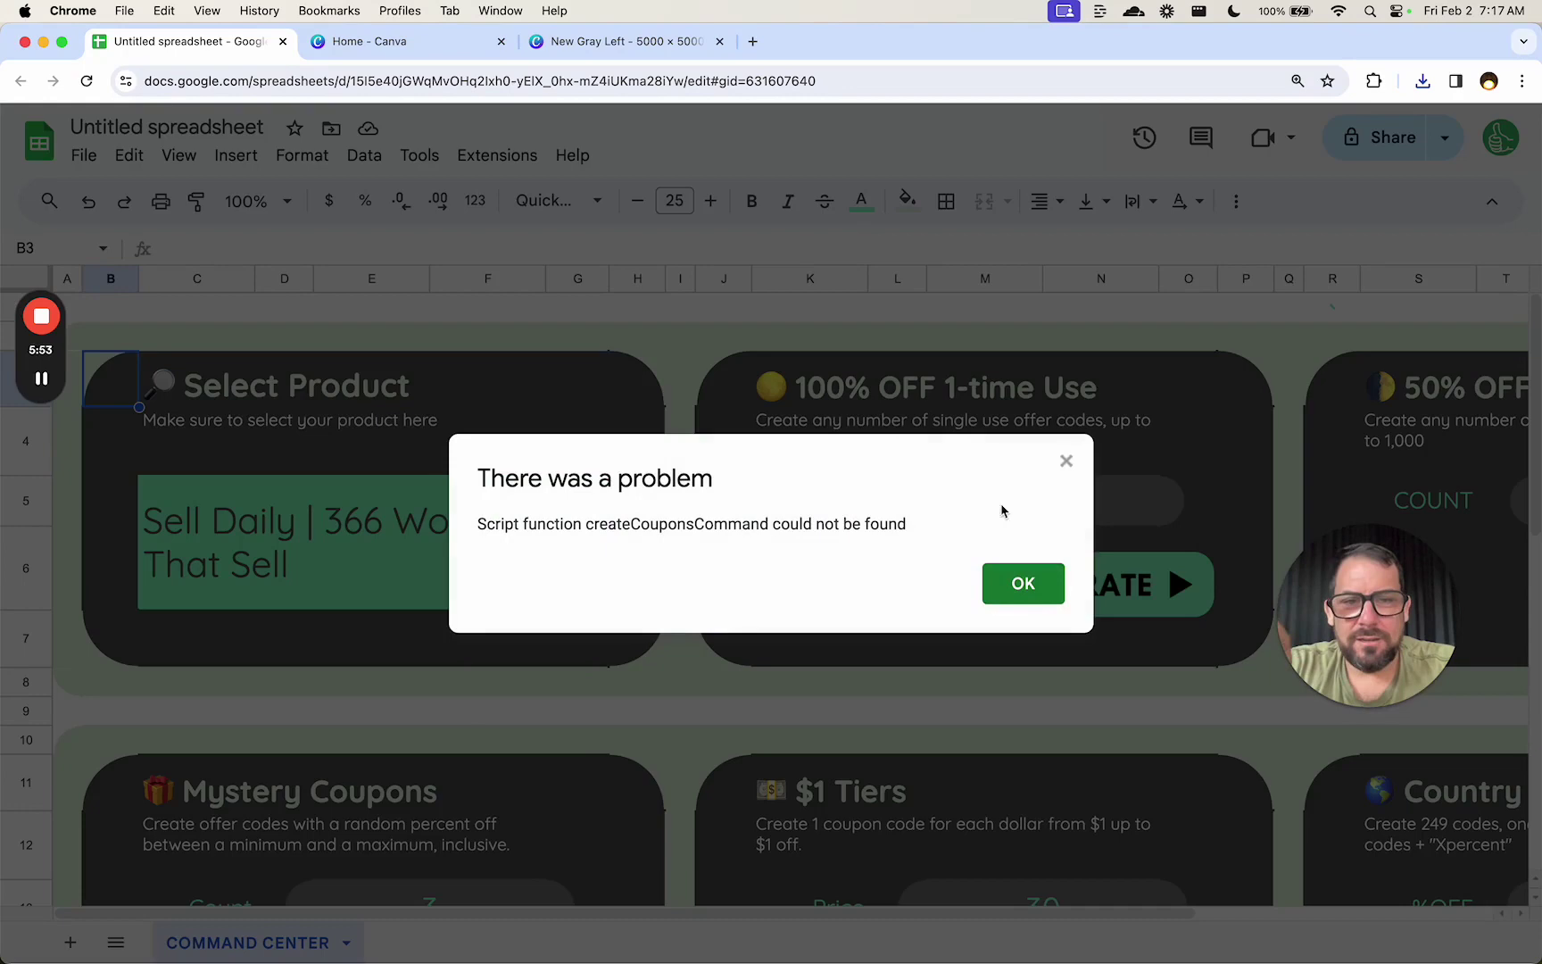
{"action": "left_click", "coordinate": [1065, 461]}
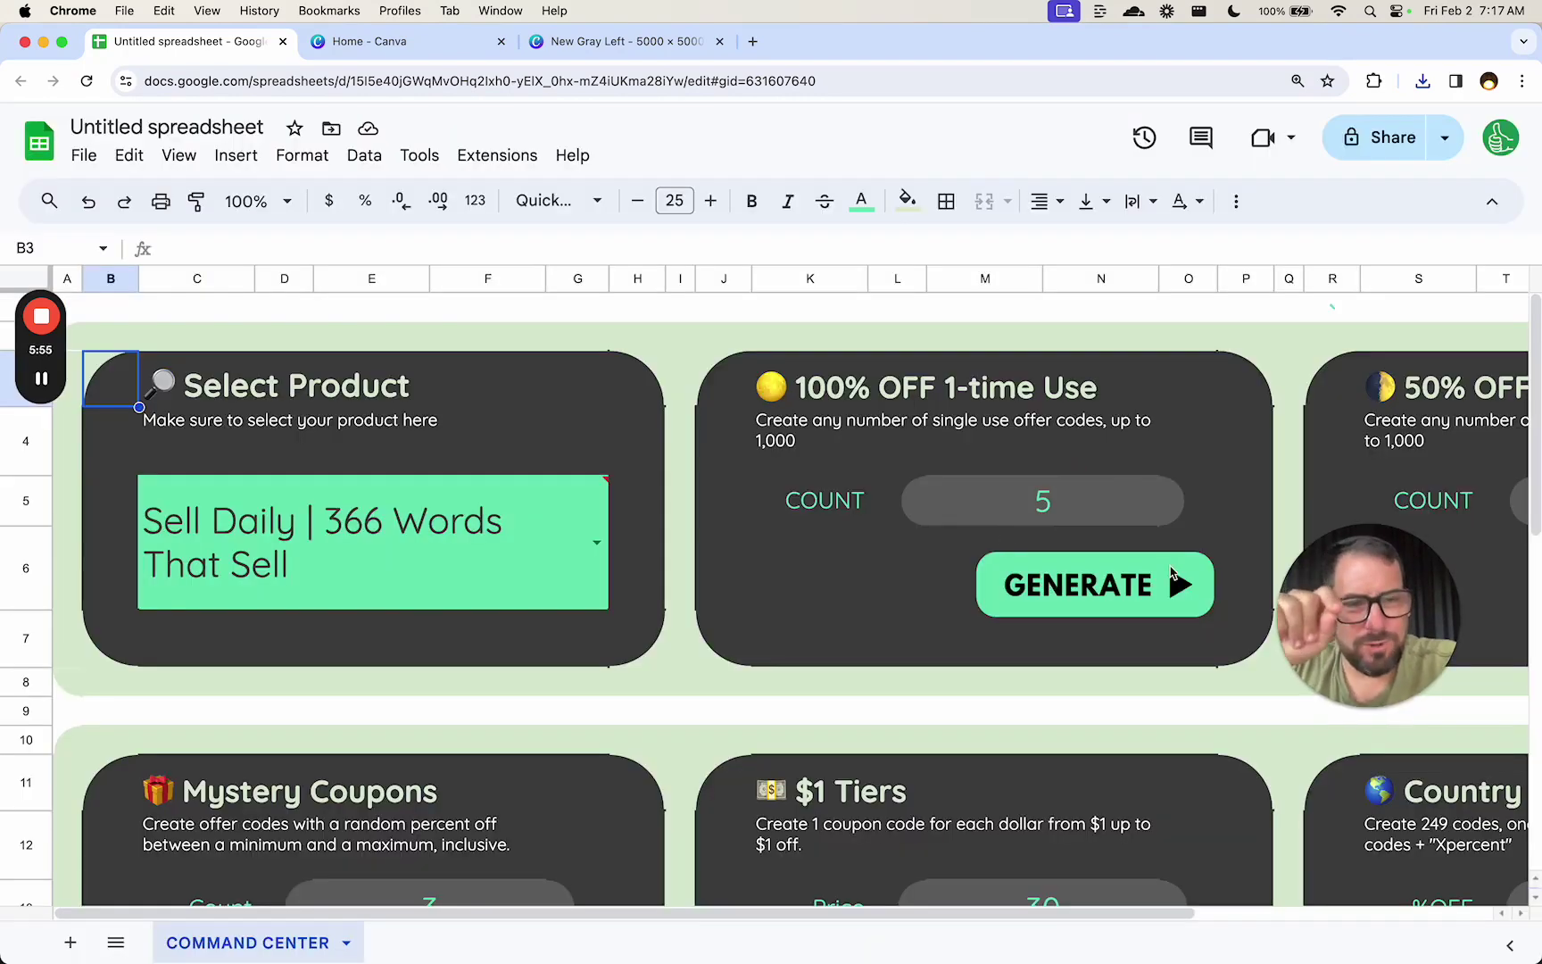
{"action": "left_click", "coordinate": [1160, 575]}
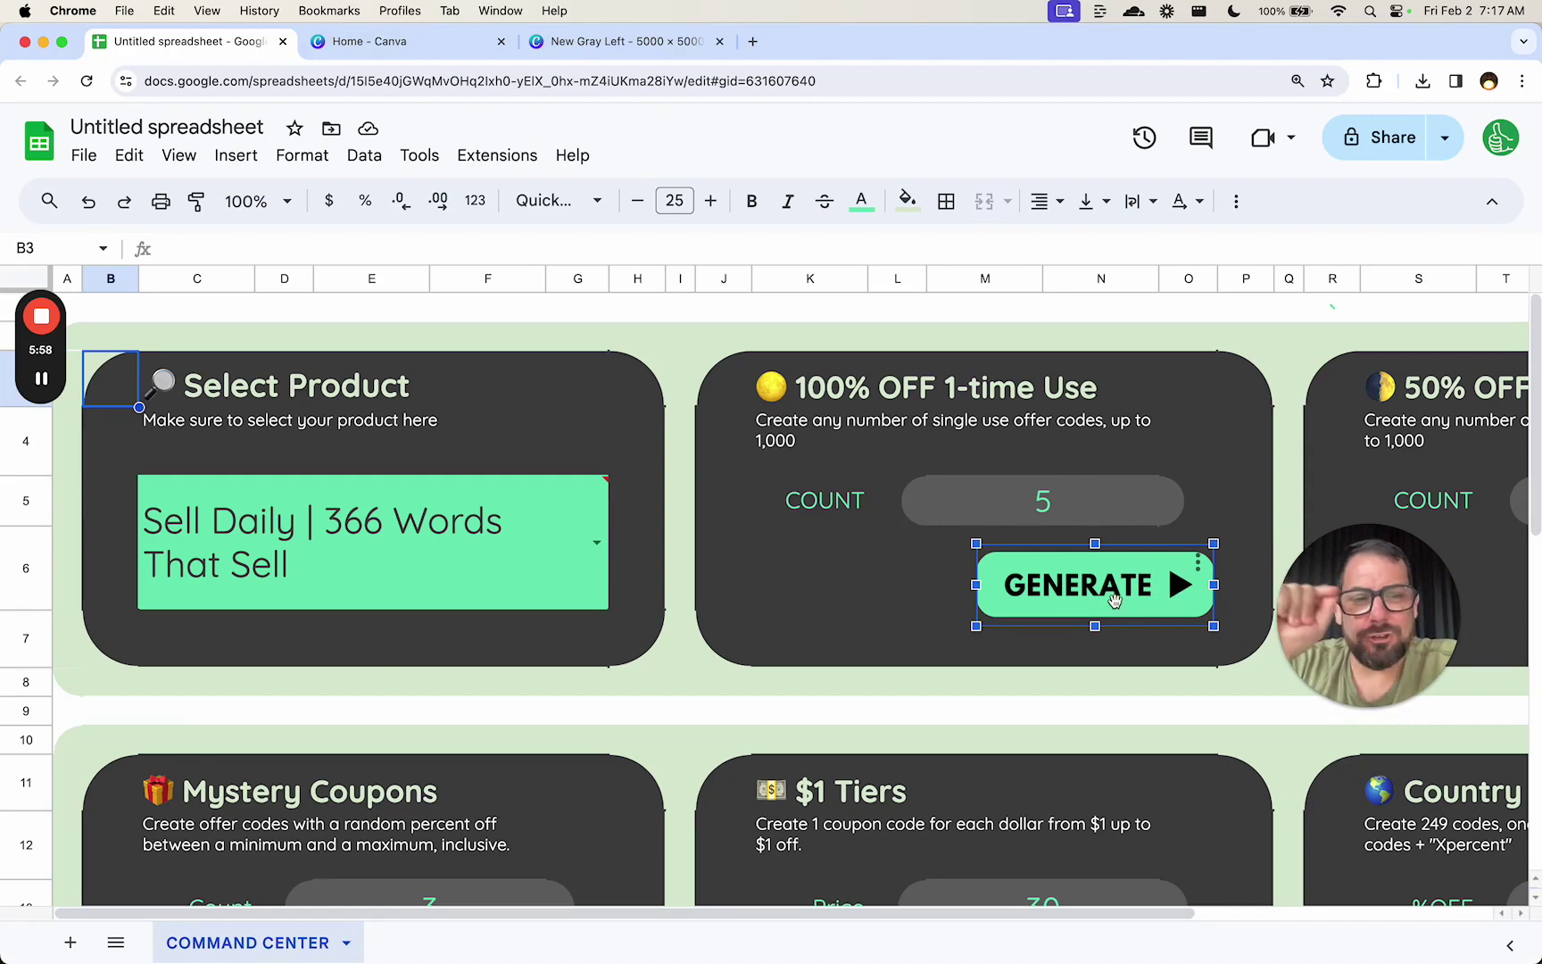
{"action": "left_click", "coordinate": [1198, 565]}
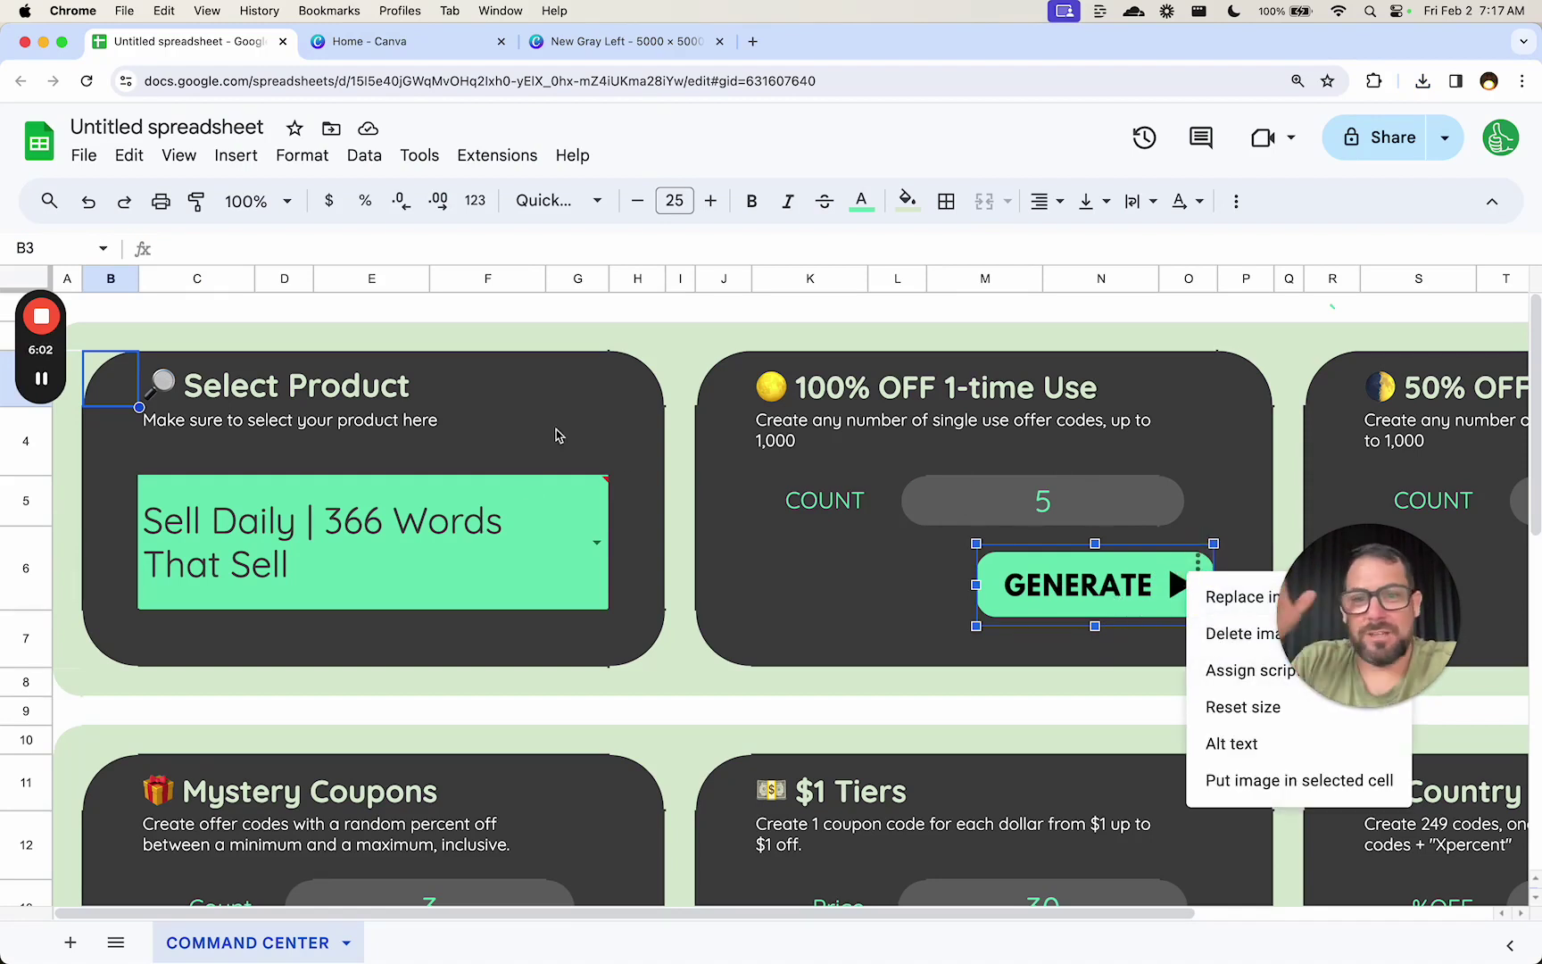
{"action": "left_click", "coordinate": [738, 469]}
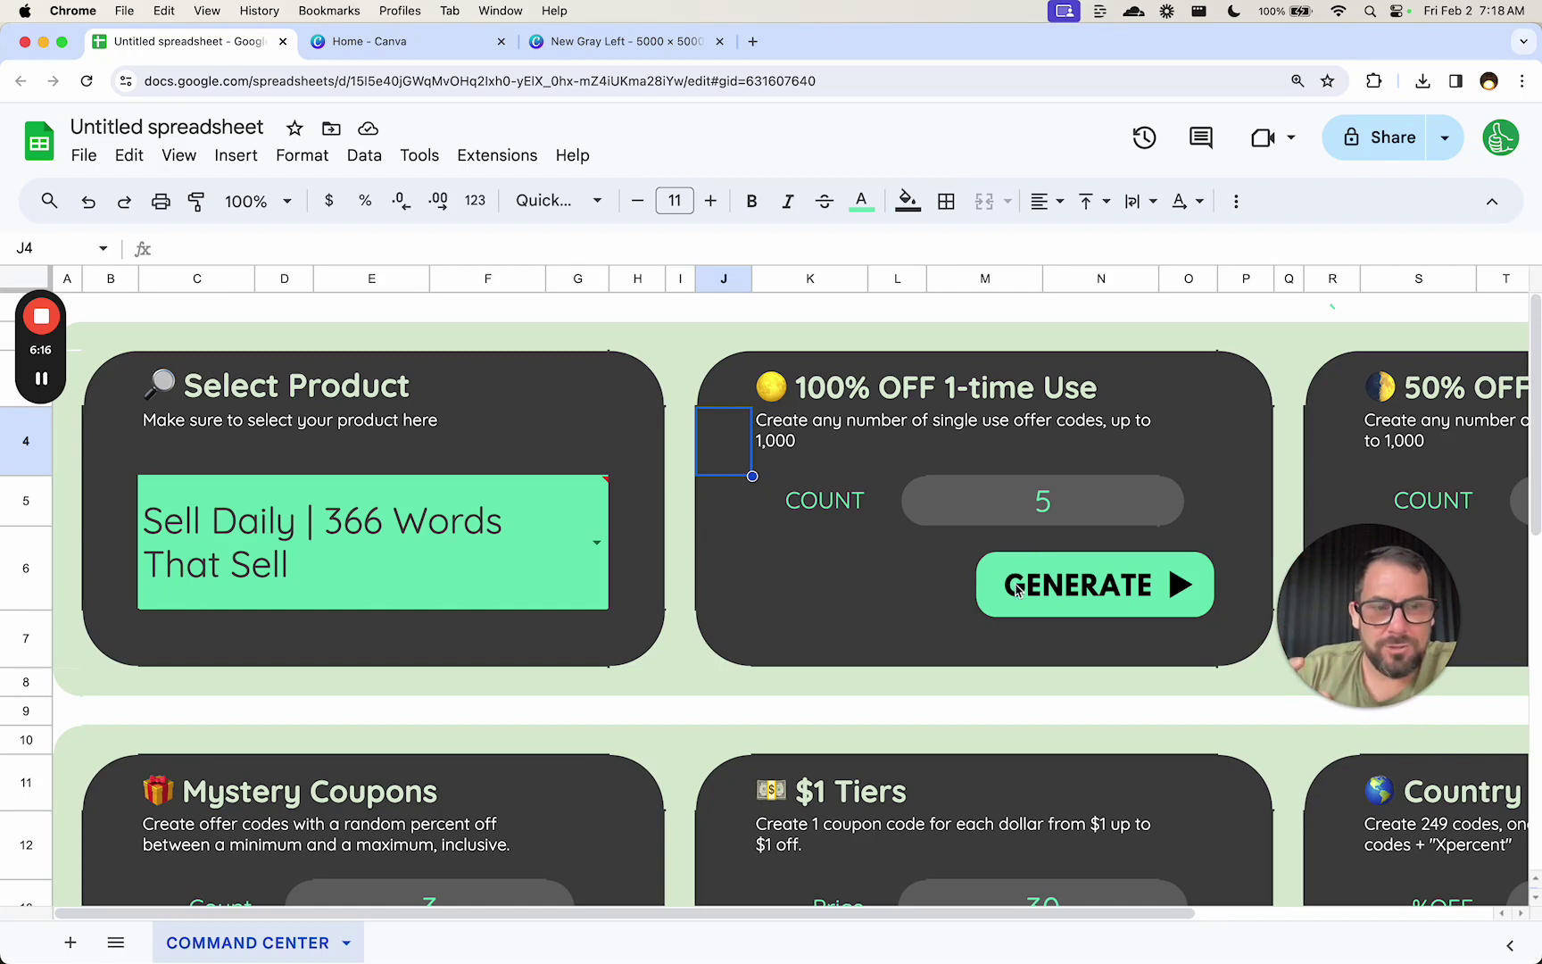
{"action": "left_click", "coordinate": [1033, 506]}
{"action": "type", "text": "1000"}
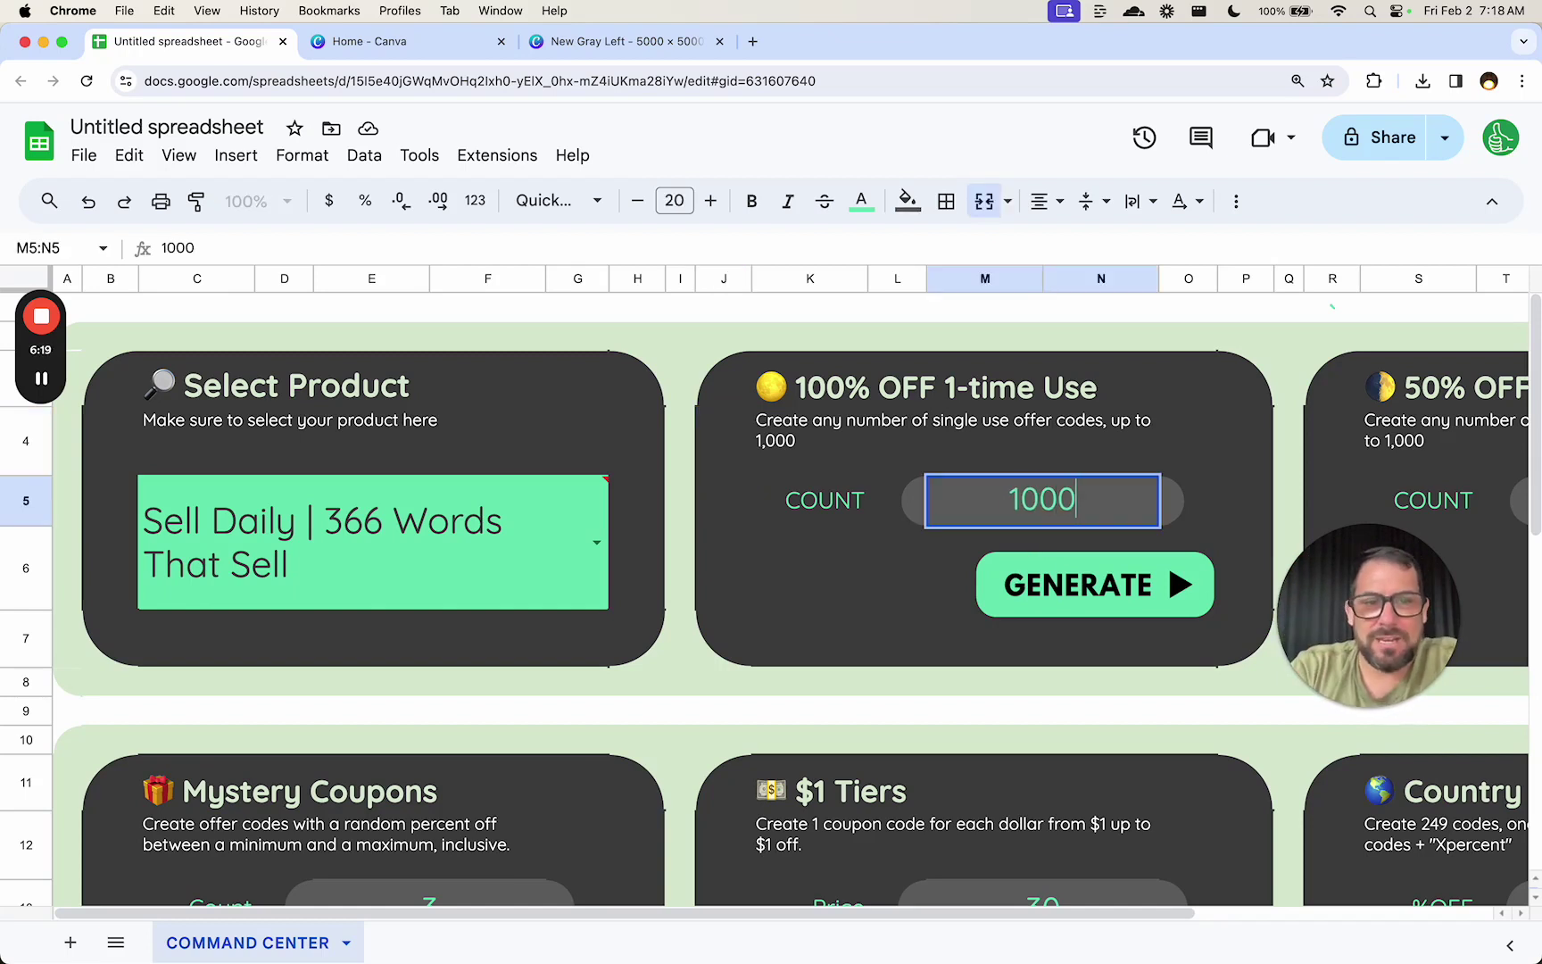
{"action": "key", "text": "Escape"}
{"action": "left_click", "coordinate": [1062, 501]}
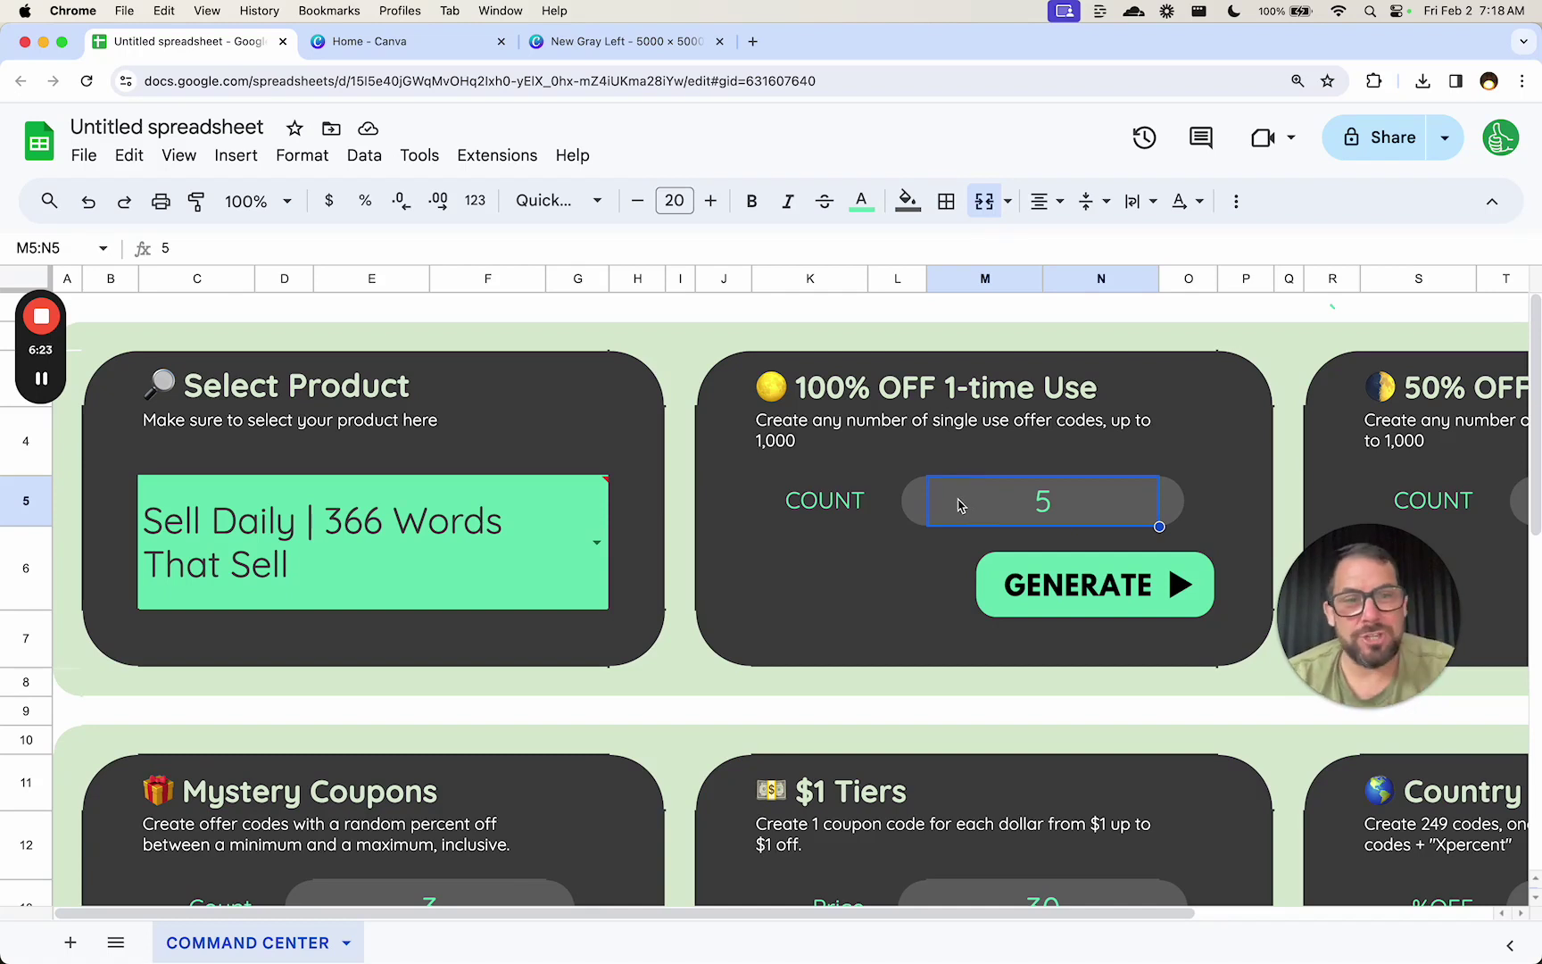
{"action": "left_click", "coordinate": [1070, 492]}
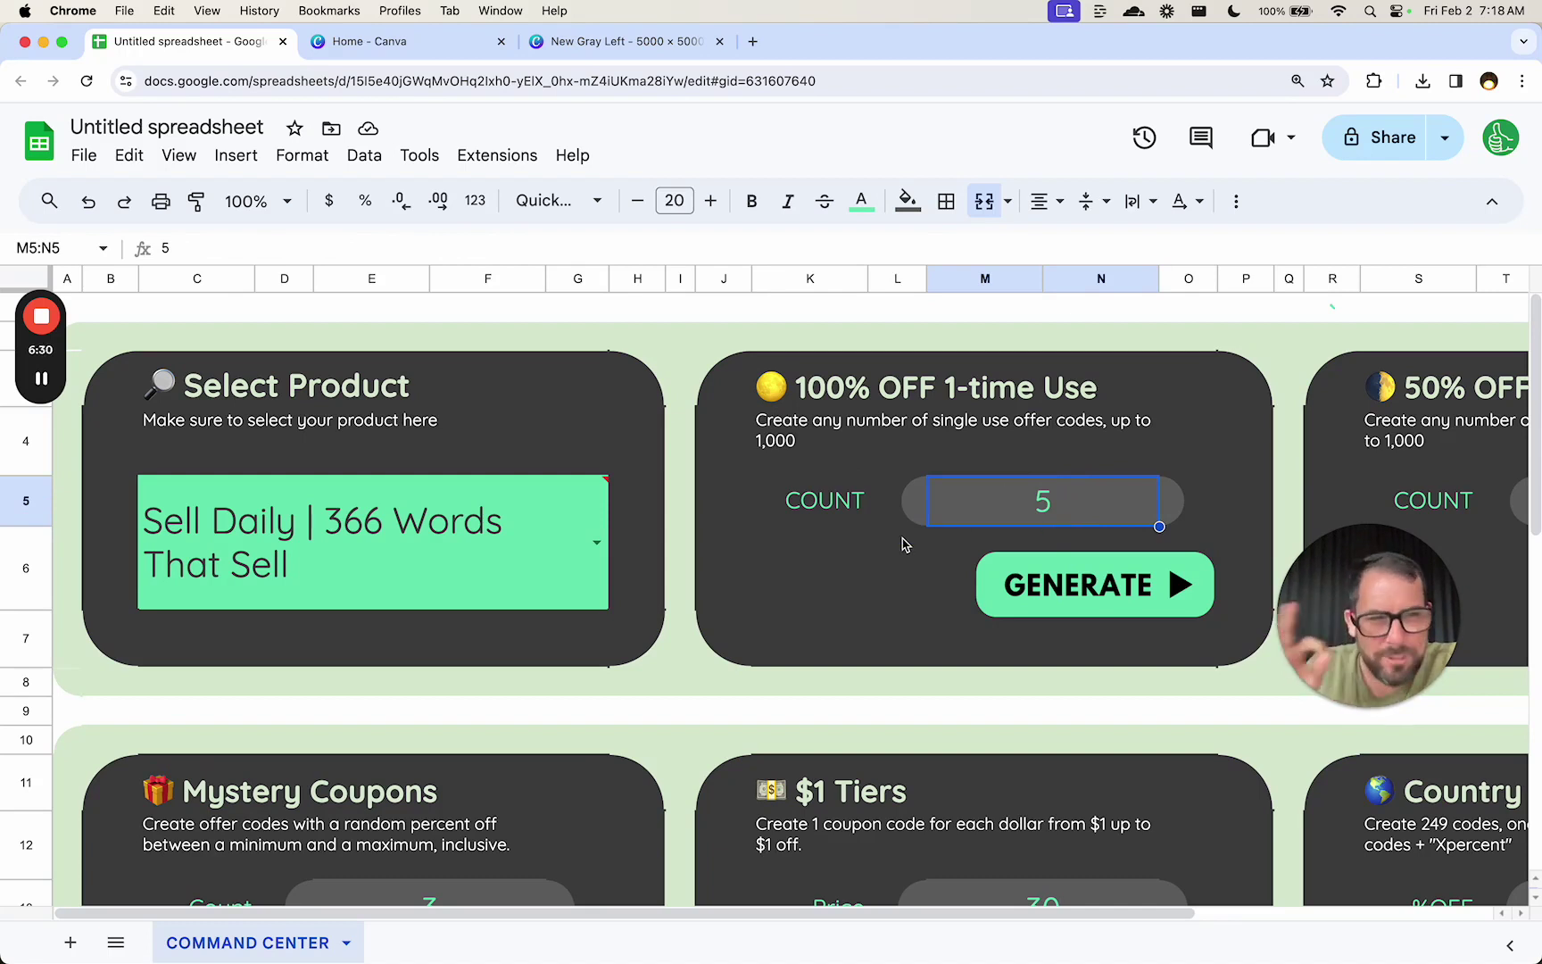
{"action": "mouse_move", "coordinate": [225, 497]}
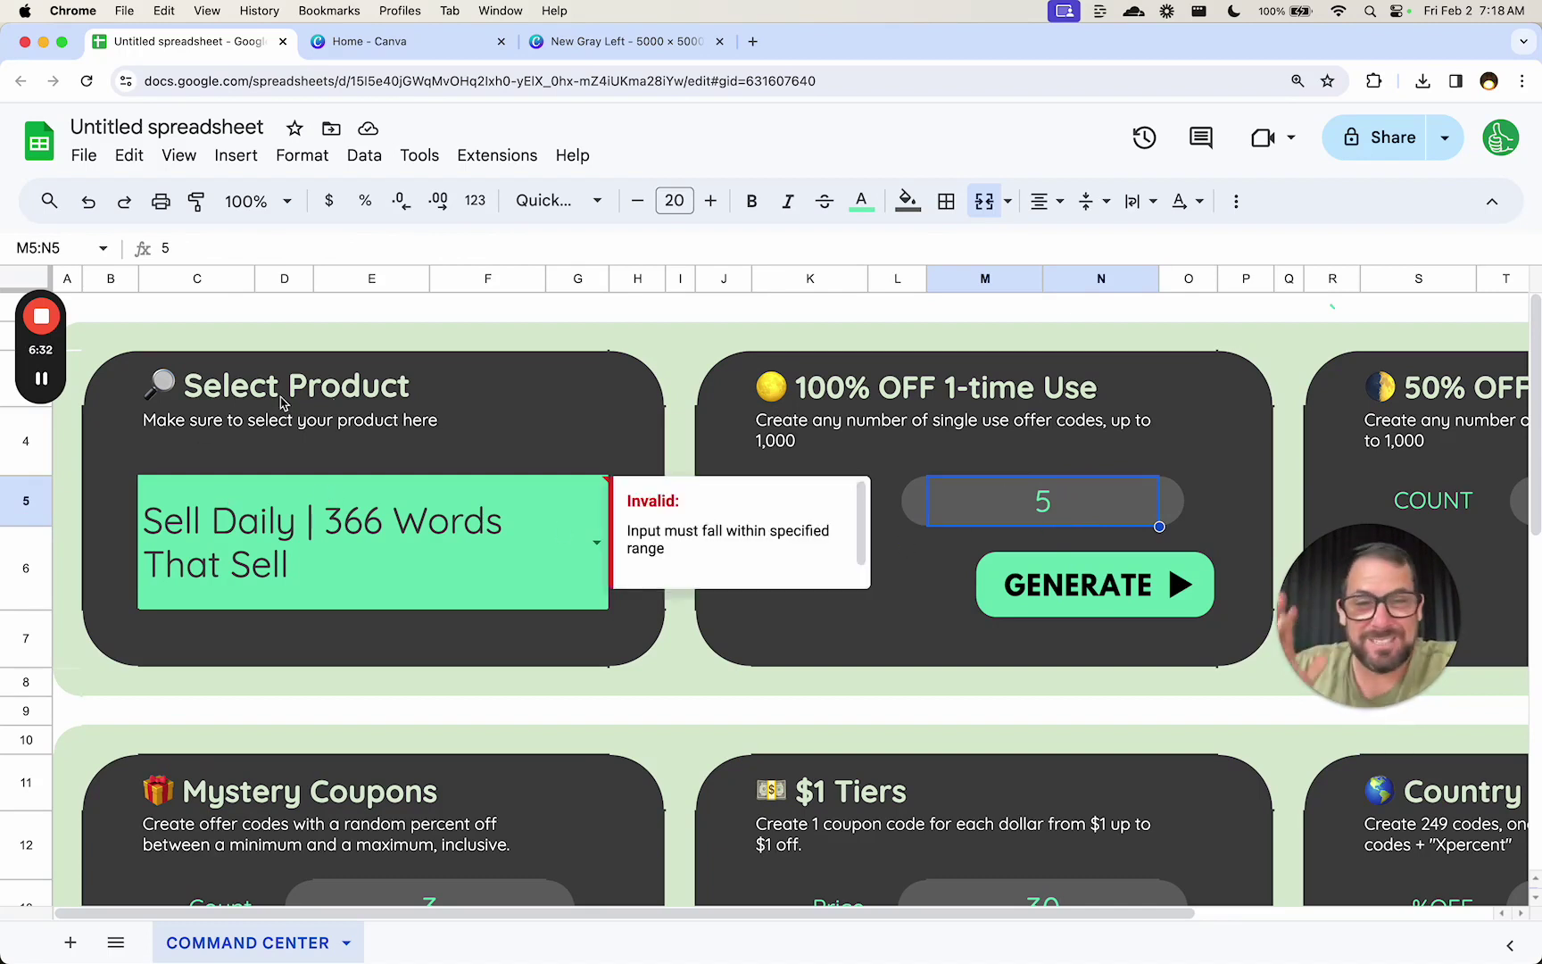